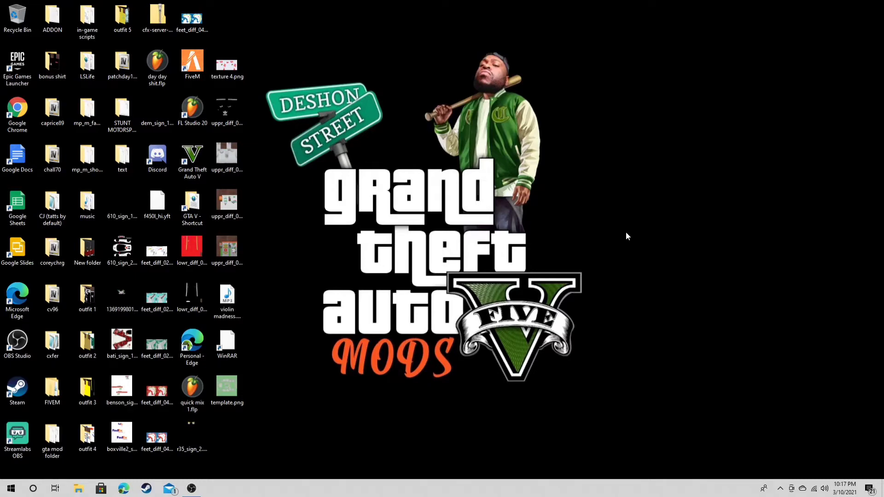
Switch to Microsoft Edge in a maximized window and search the web for "openiv download".
click(126, 489)
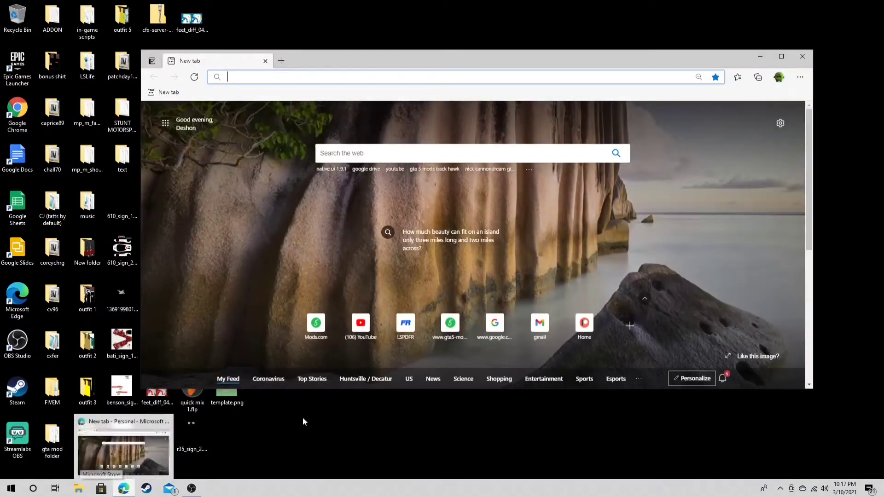
click(781, 56)
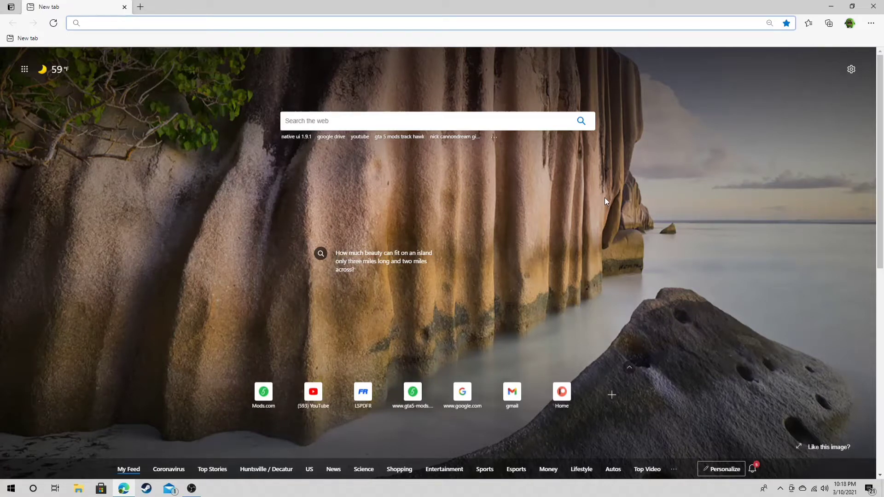
click(107, 23)
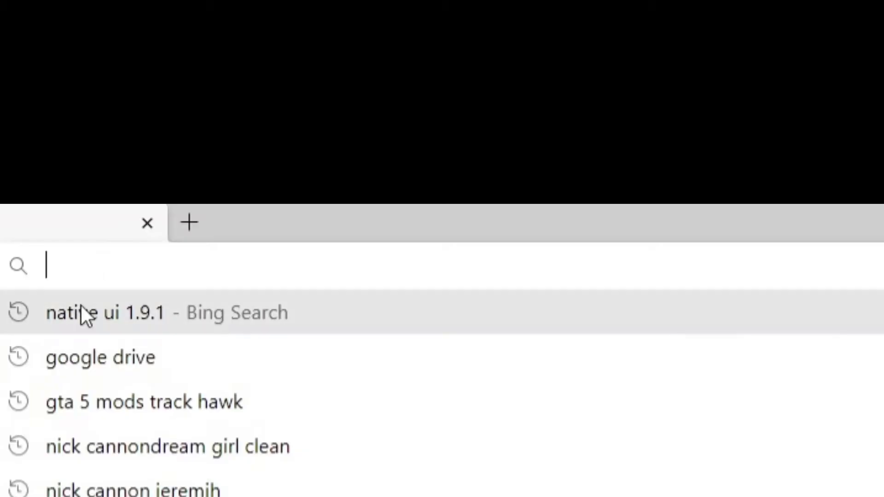
text(o)
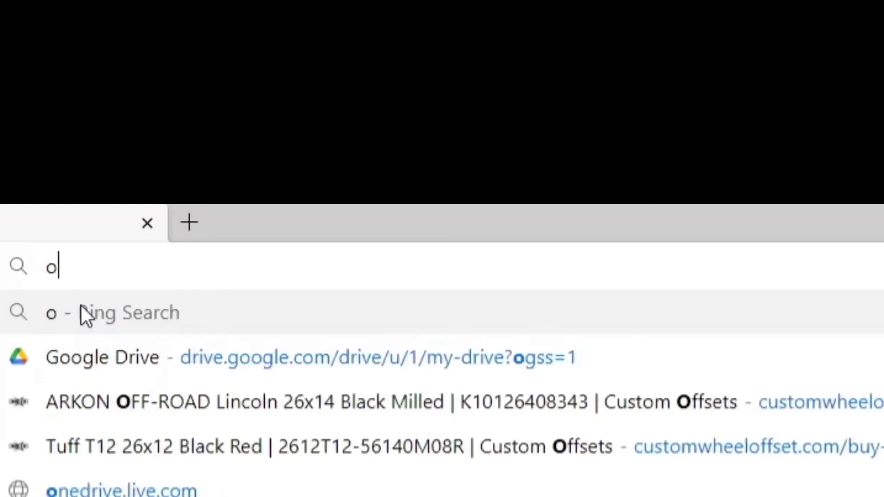
text(peniv )
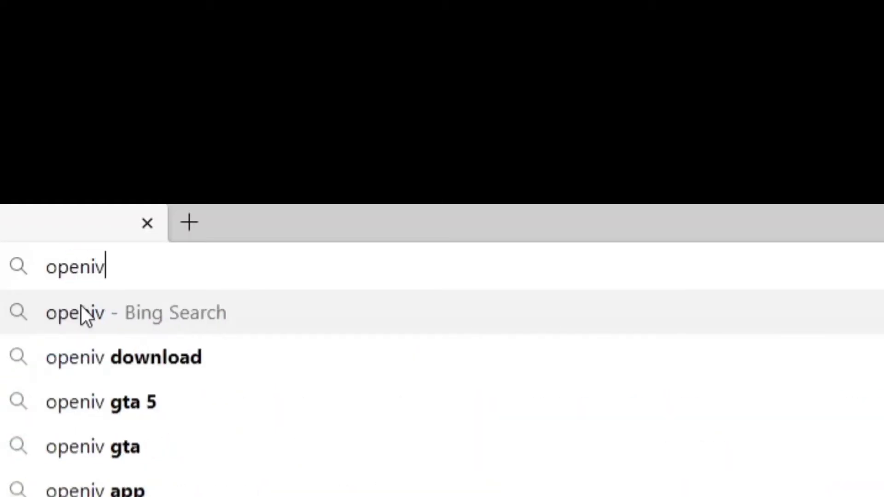
text(downloa)
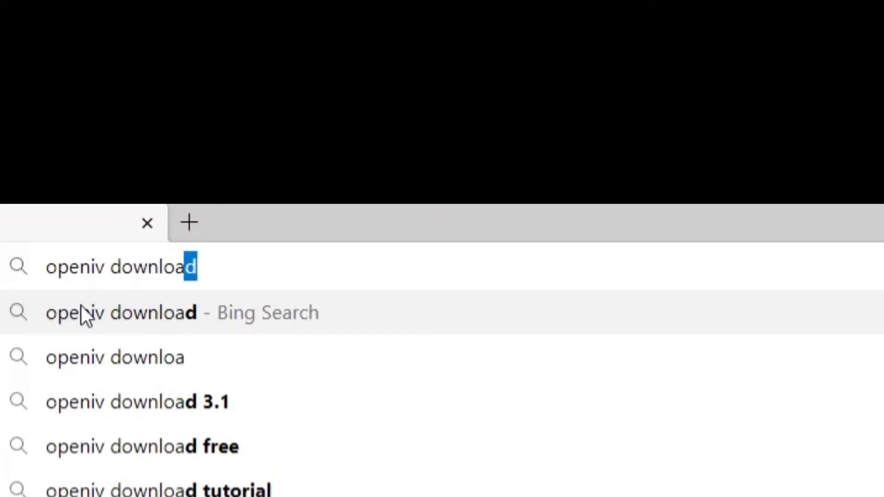
text(d)
key(Return)
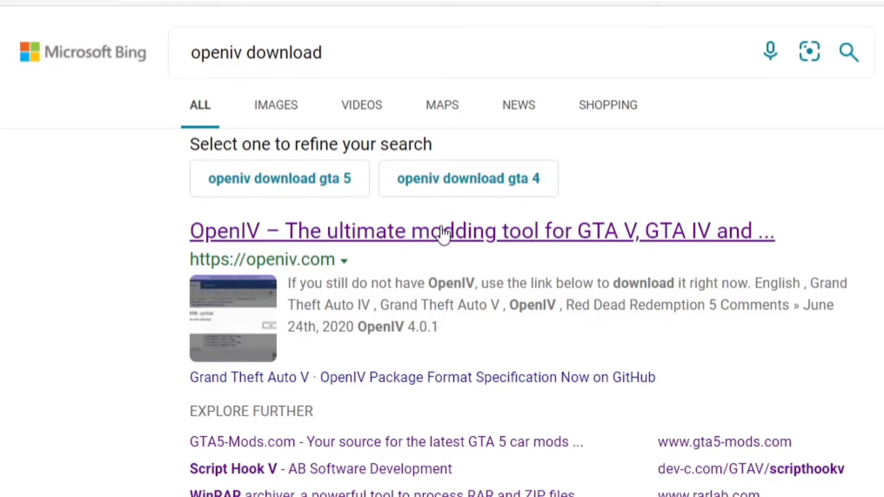
Open the official openiv.com site from the search results and download OpenIV 4.0.
click(440, 233)
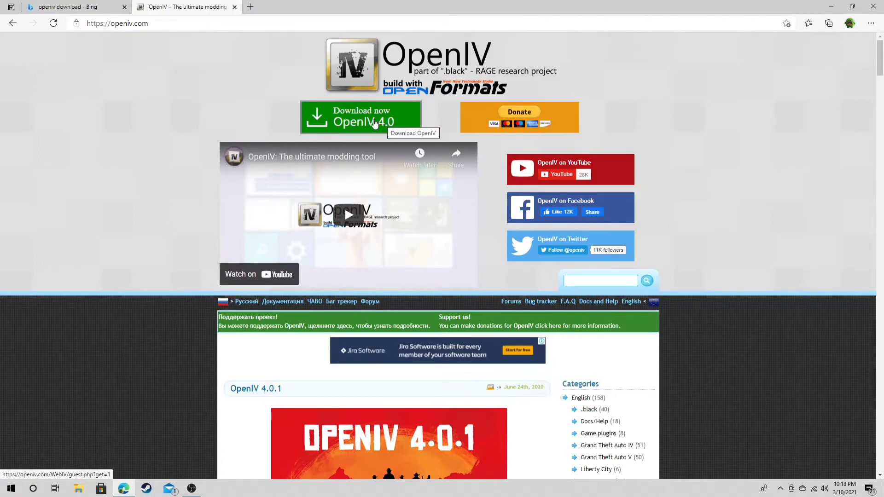
click(371, 123)
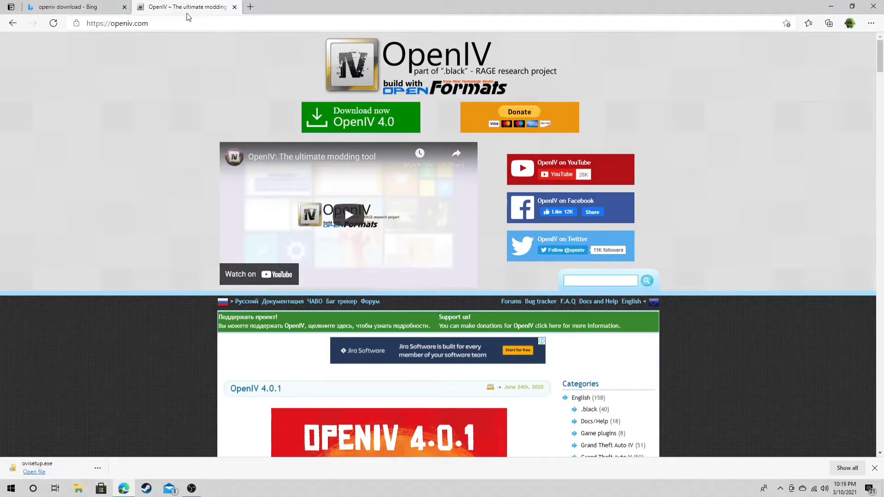
Search the web for "winrar" and open the rarlab.com WinRAR download page.
click(167, 22)
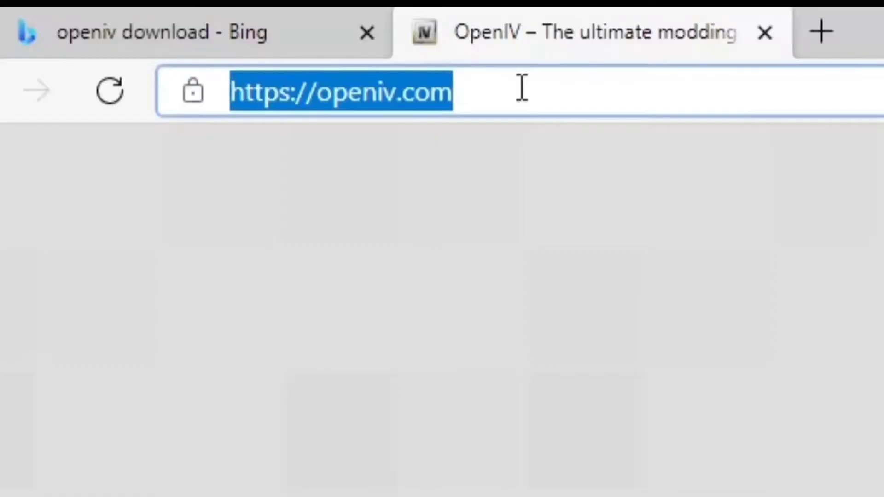
text(winrar)
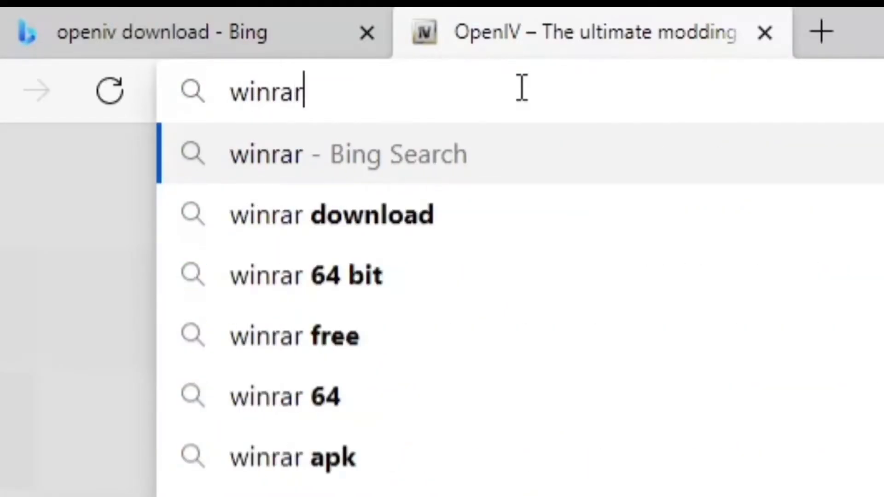
key(Return)
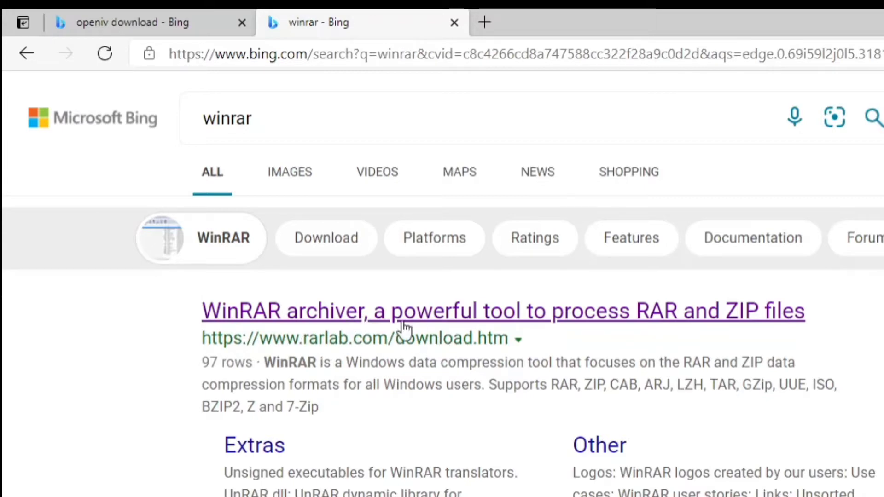
click(429, 317)
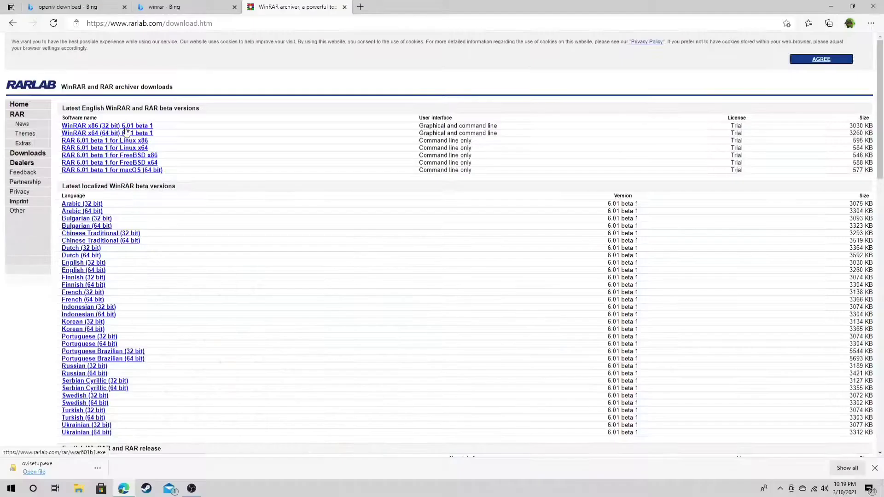
Open the About page in the Windows System settings to check whether the PC is 32-bit or 64-bit.
click(11, 489)
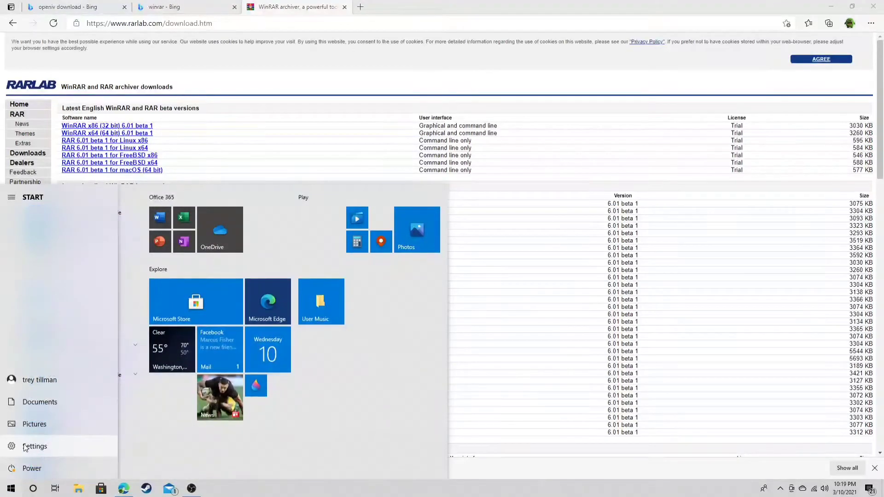
click(26, 447)
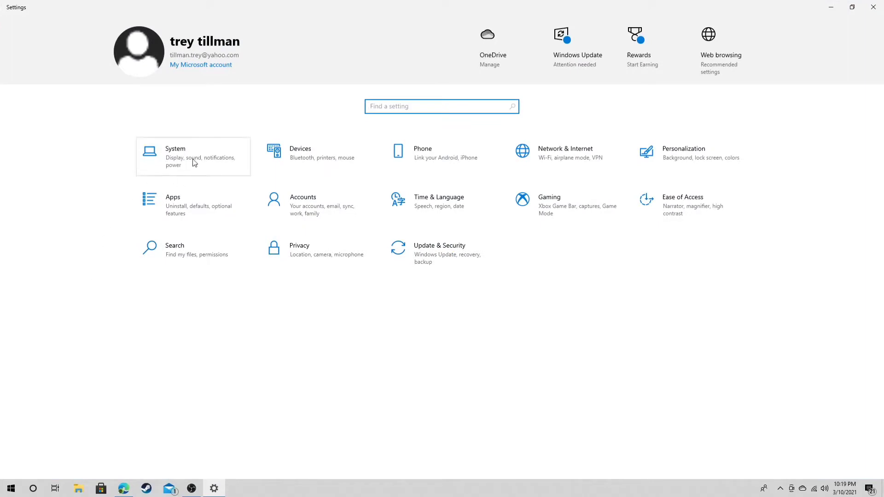
click(220, 159)
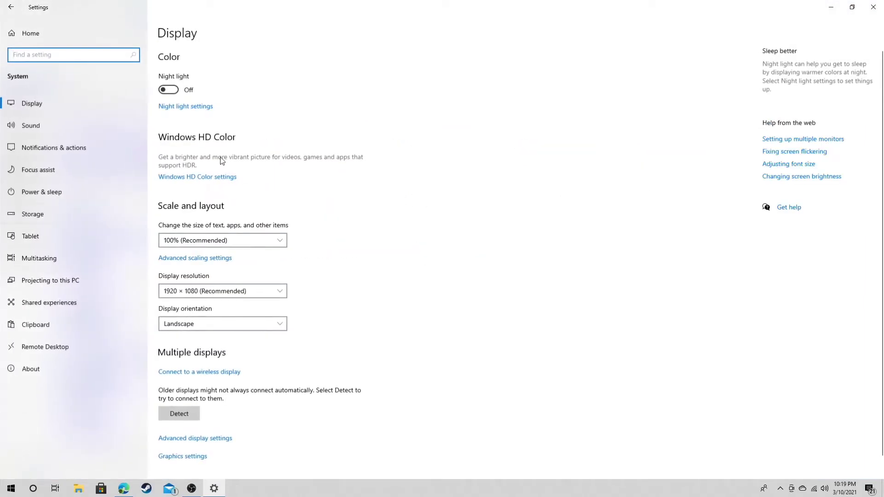
click(40, 366)
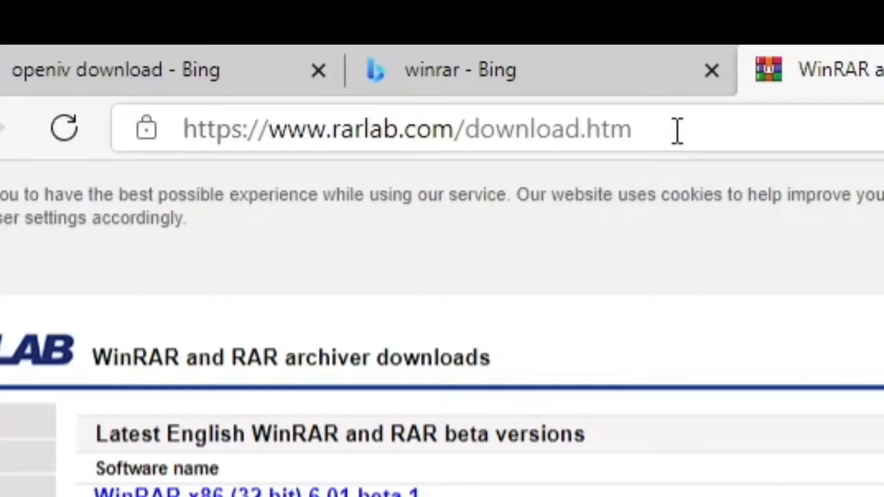
Return to Microsoft Edge, search the web for "scripthook", and open the Script Hook V page by AB Software Development.
click(675, 136)
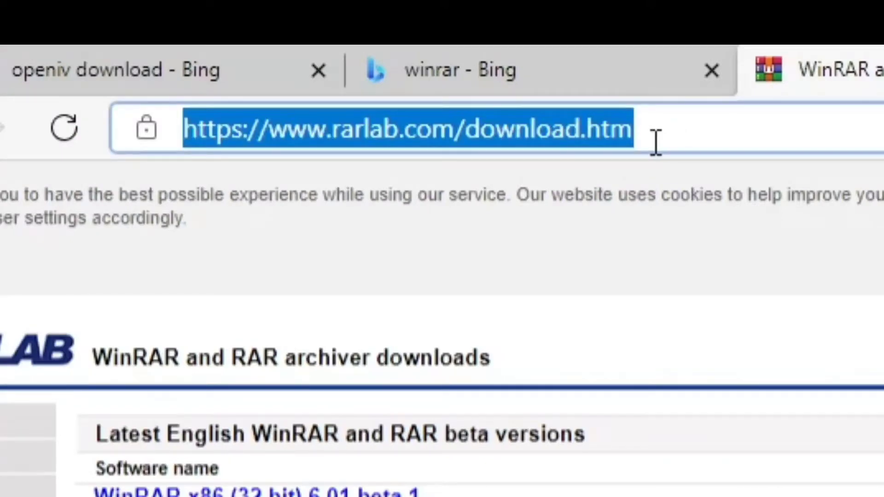
text(s)
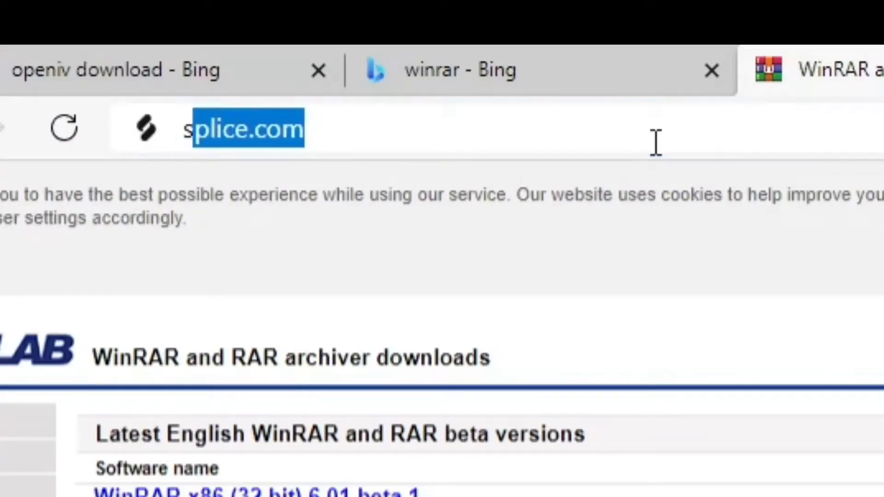
text(cripthook)
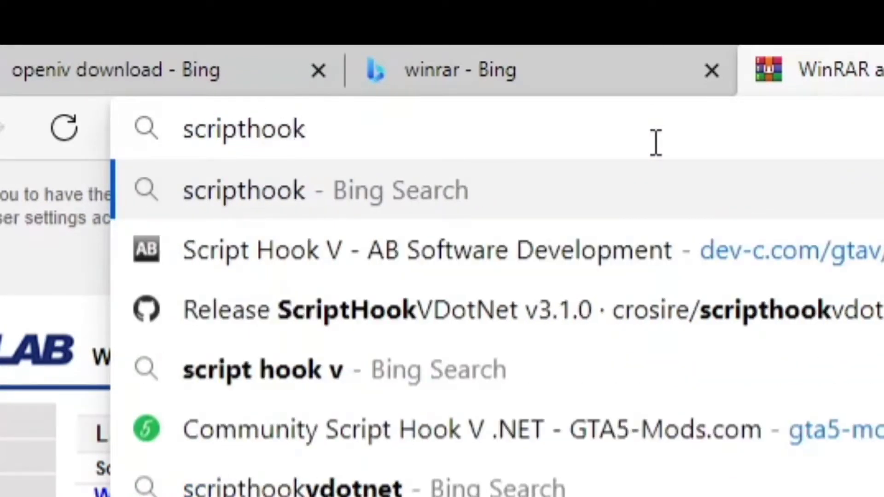
key(Return)
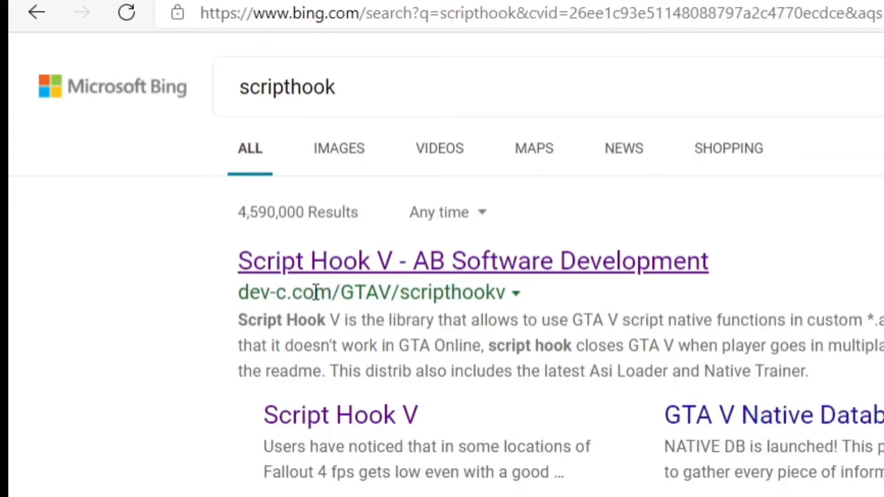
click(332, 272)
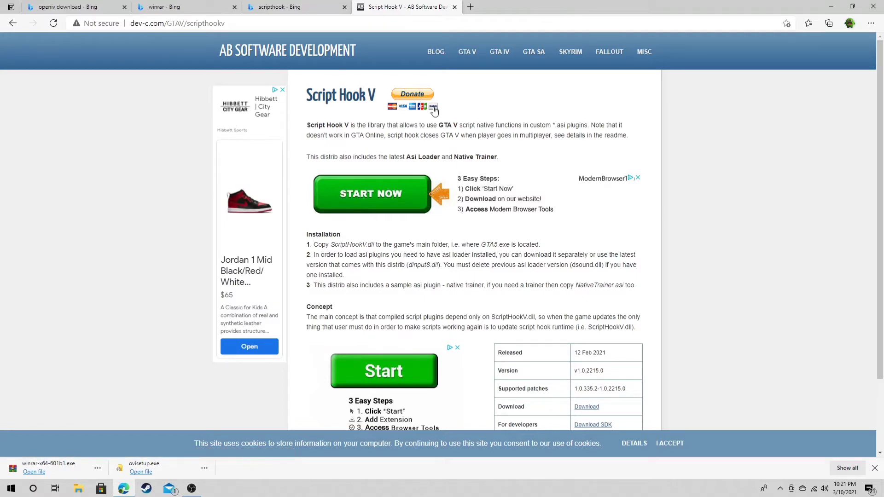
Open Script Hook V from the site's GTA V section and download version v1.0.2215.0.
scroll(301, 95, down, 3)
scroll(301, 96, up, 3)
click(247, 53)
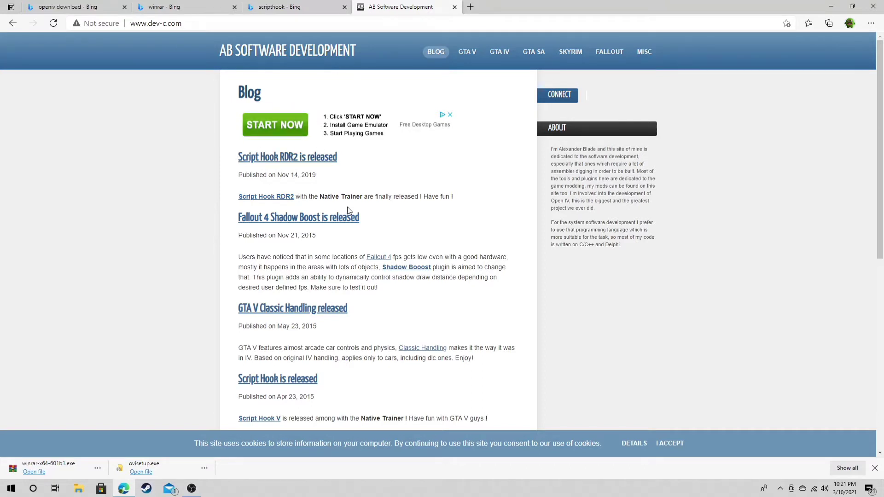
click(468, 53)
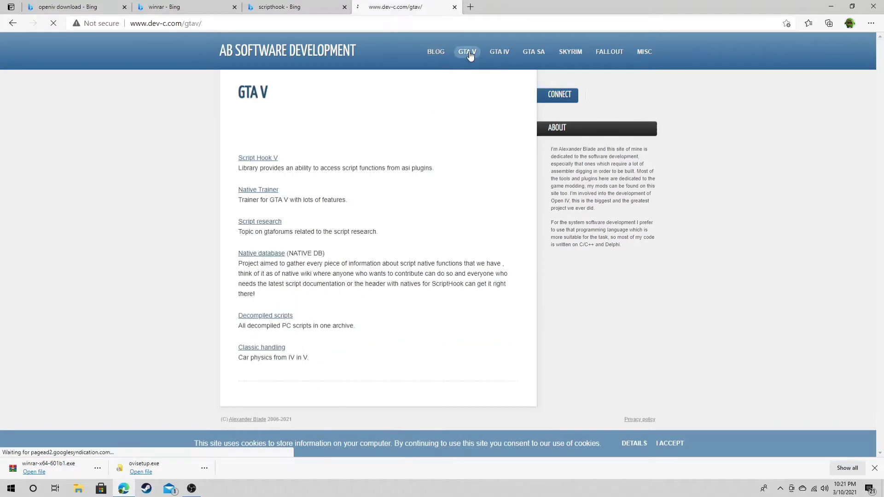
click(268, 162)
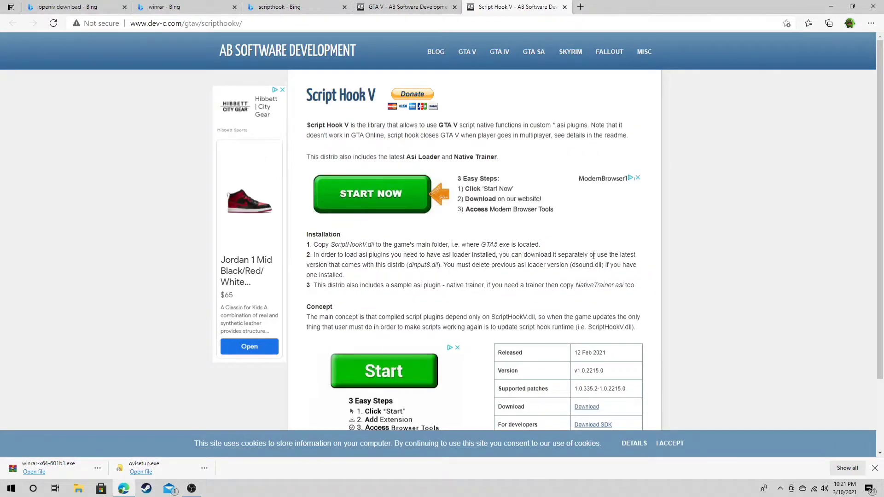
scroll(593, 256, down, 2)
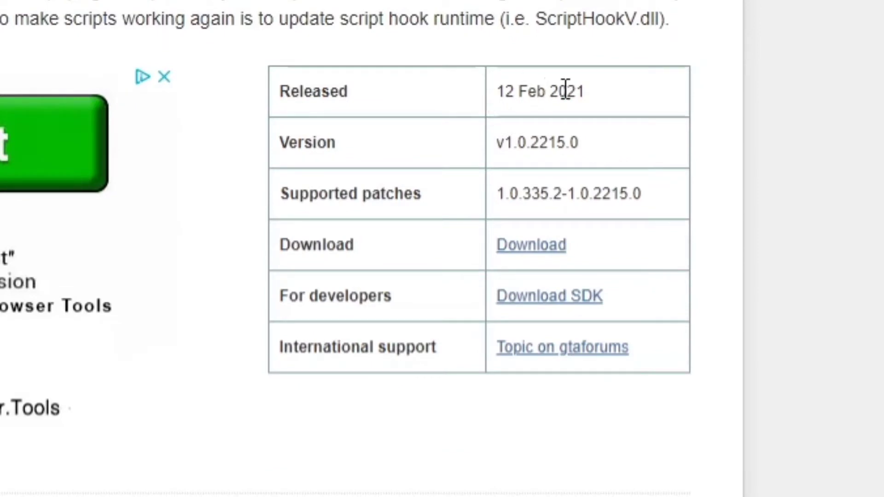
click(525, 247)
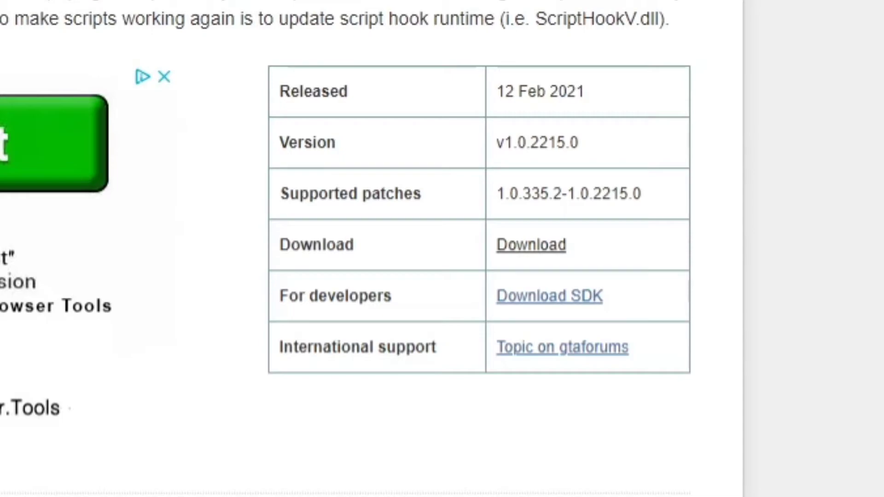
Go to the gta5-mods.com home page, without the suggested vehicles path.
click(662, 106)
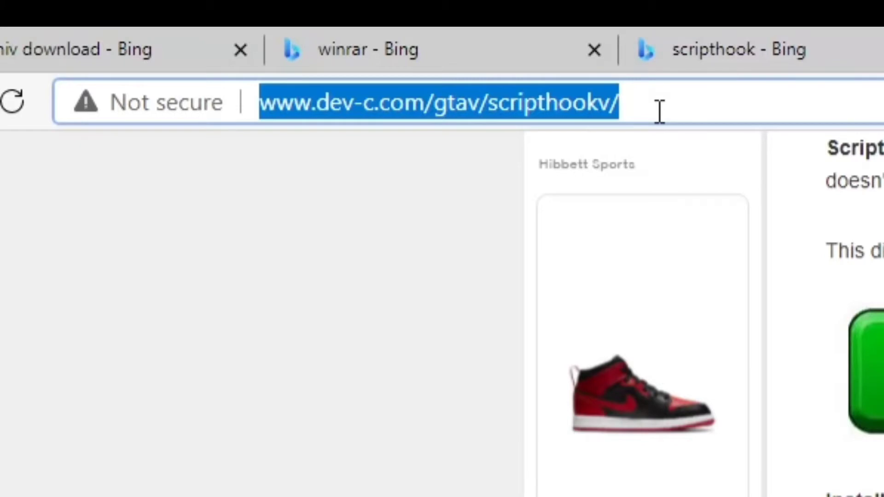
text(gta5)
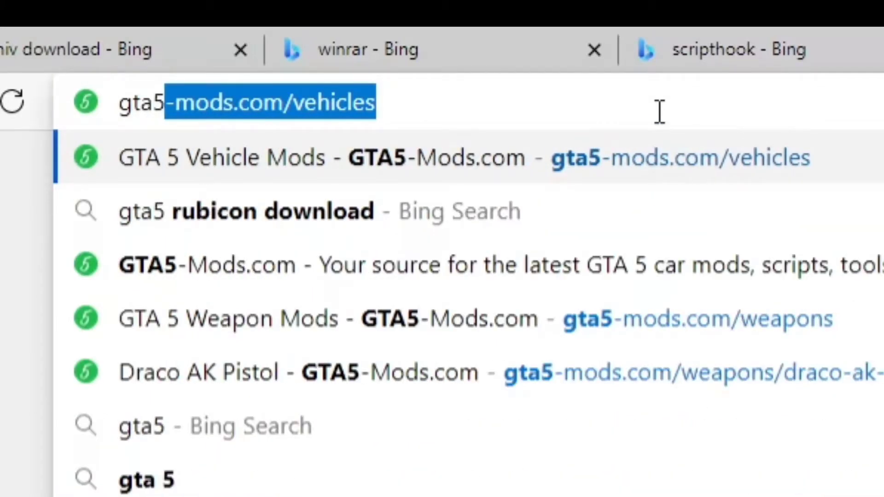
text(-mods.com)
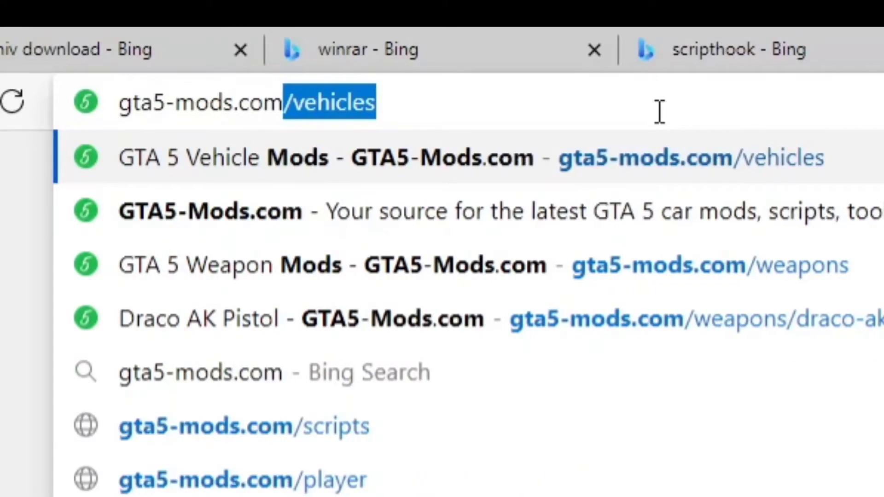
key(BackSpace)
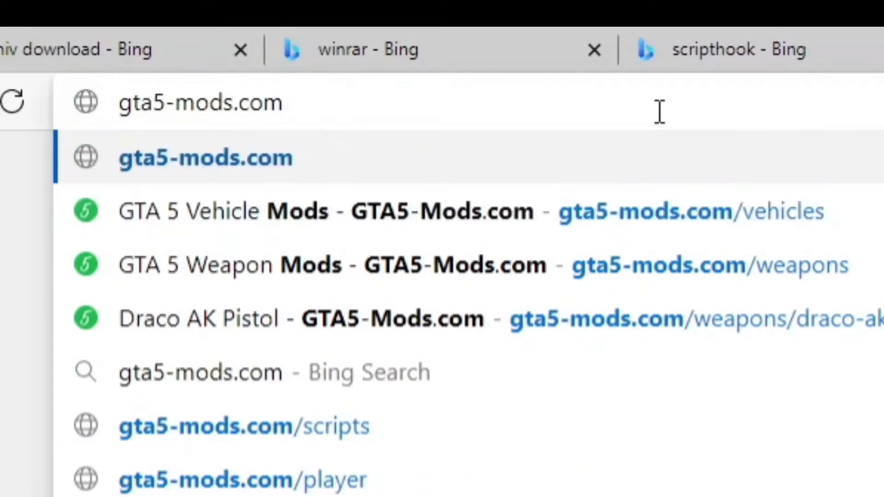
key(ctrl+a)
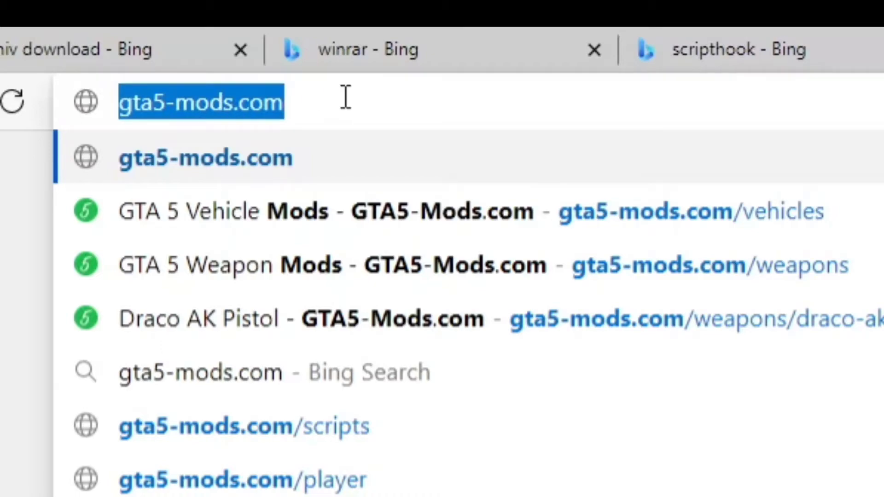
key(Return)
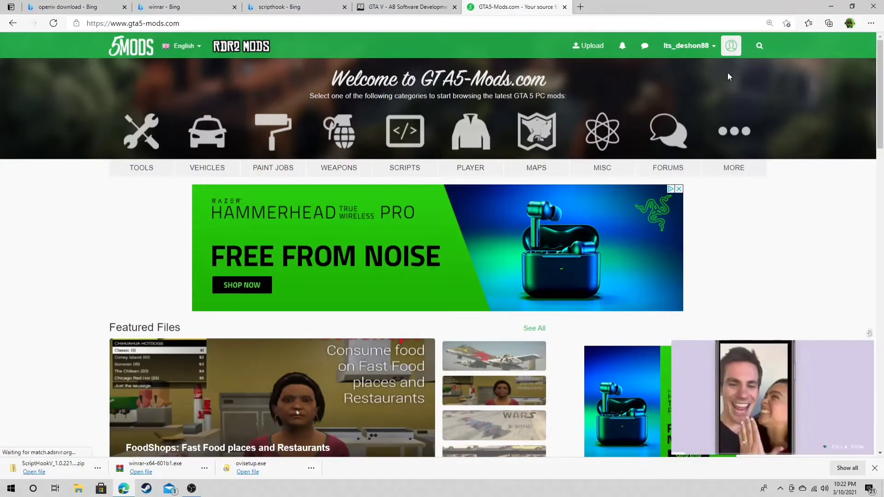
Search the GTA5-Mods site for "scripthook" and open the Community Script Hook V .NET mod page.
click(760, 46)
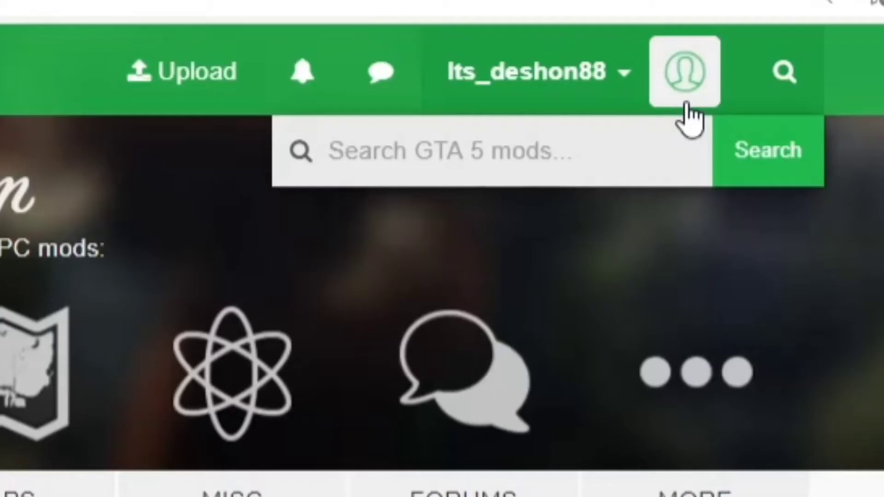
text(scripthoo)
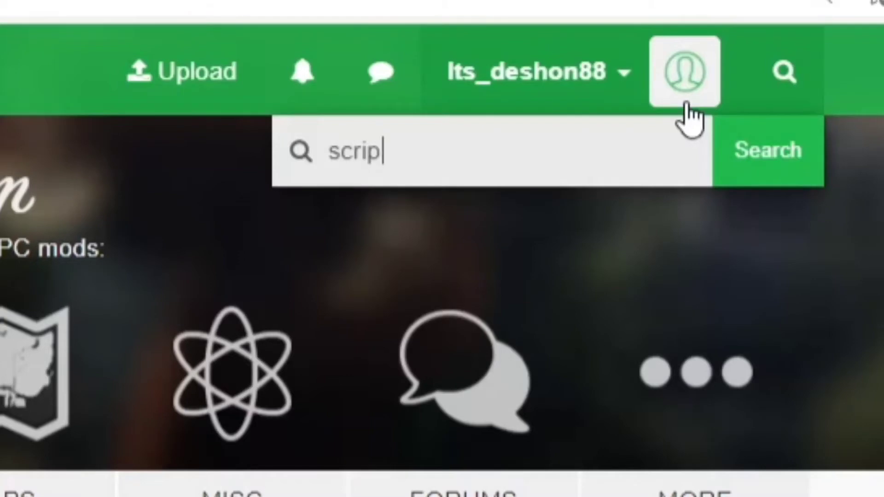
text(k)
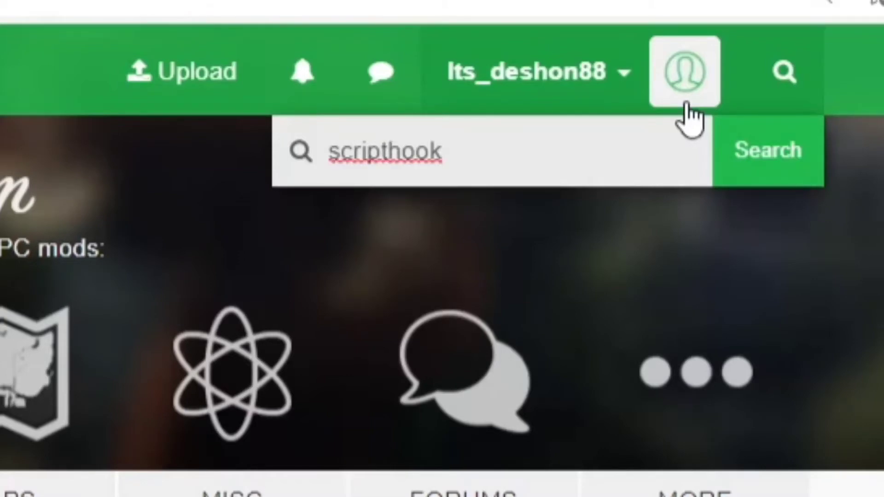
key(Return)
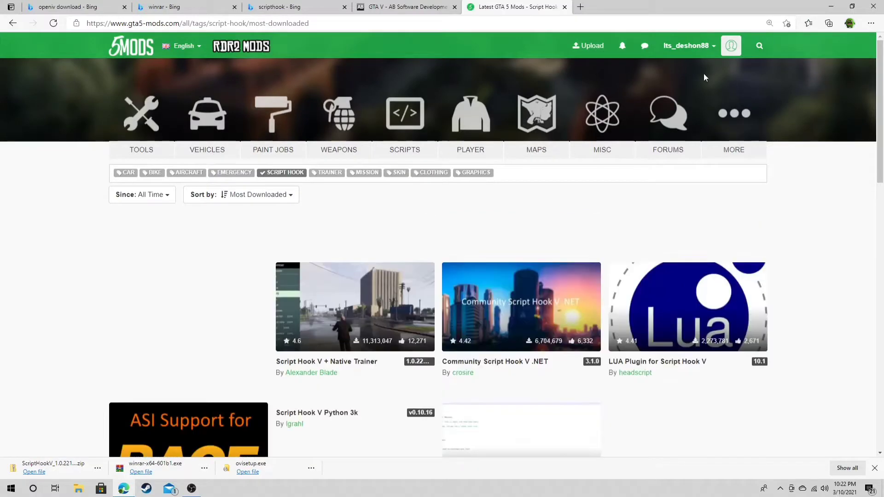
scroll(708, 268, down, 4)
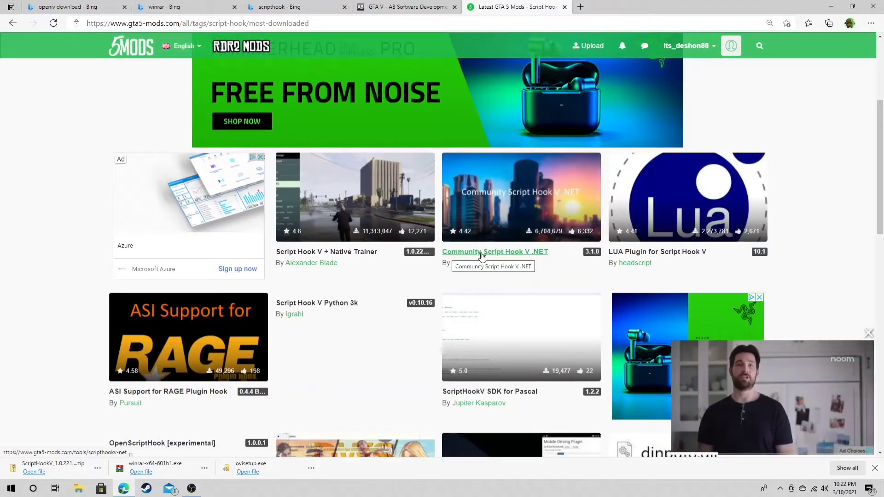
click(505, 253)
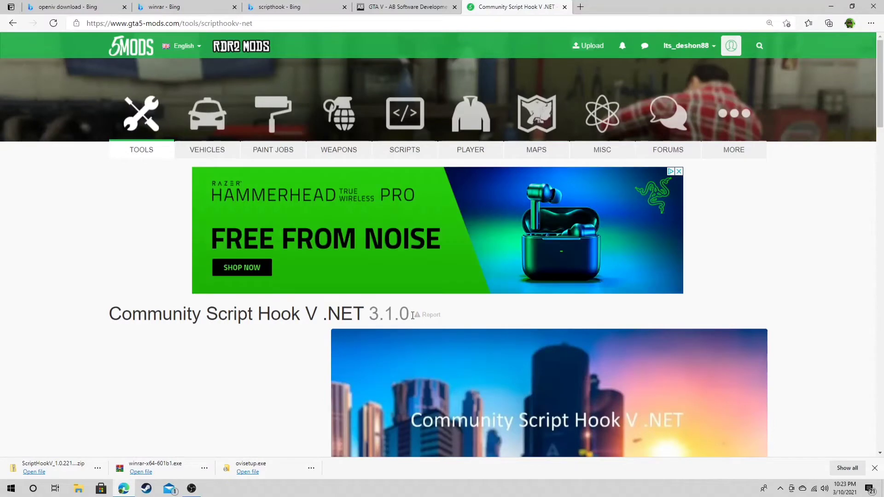
Follow the download of the current 3.1.0 version of Community Script Hook V .NET to its GitHub releases page.
scroll(323, 303, down, 8)
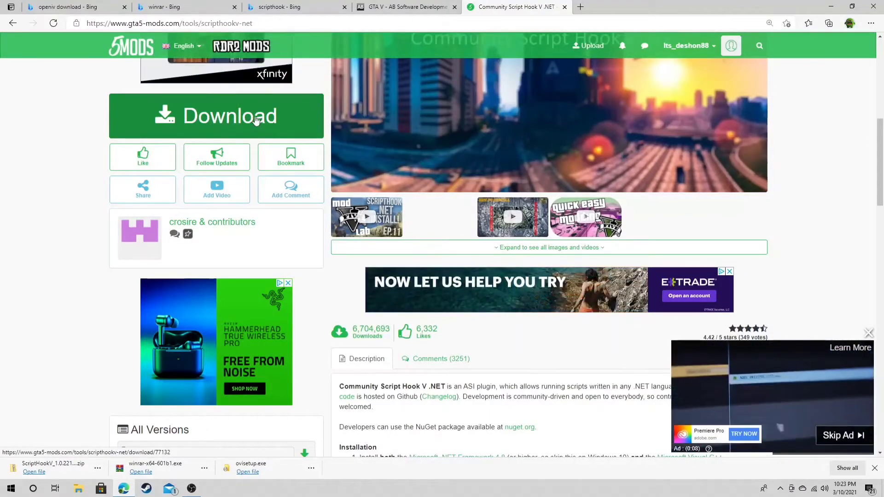
scroll(146, 173, down, 5)
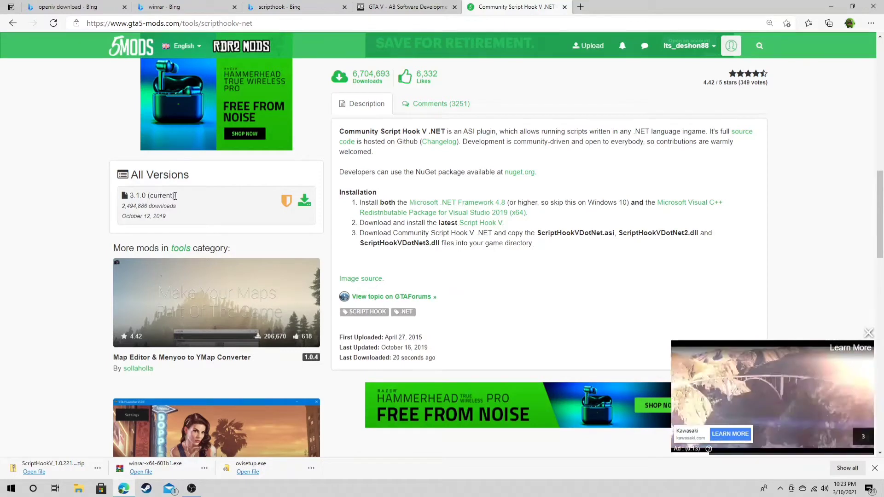
drag(175, 196, 145, 195)
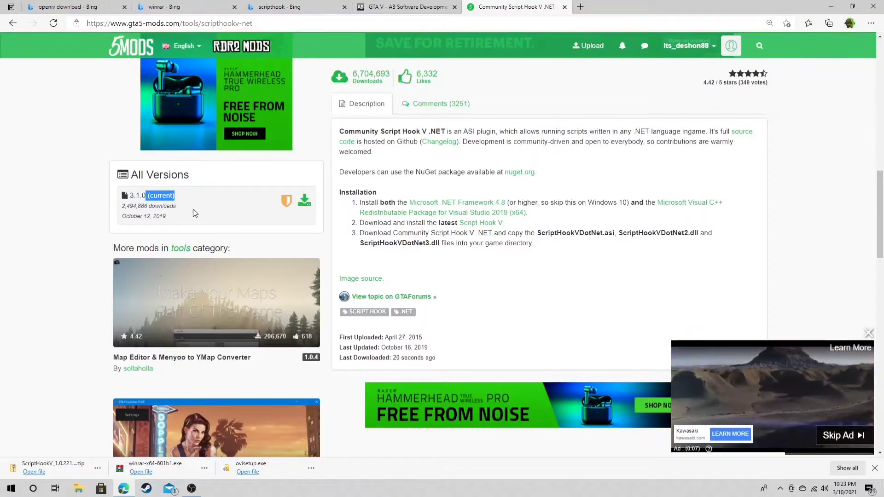
click(305, 202)
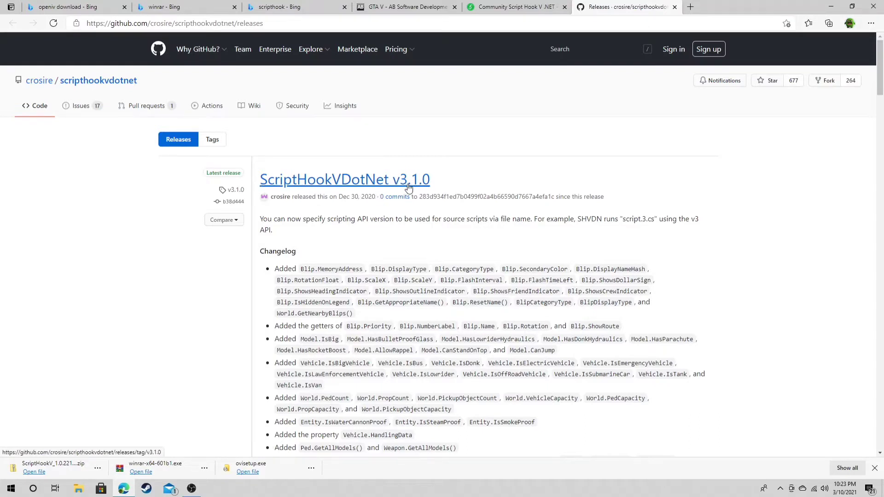
Open the ScriptHookVDotNet v3.1.0 release and download its ScriptHookVDotNet.zip asset.
scroll(424, 190, down, 20)
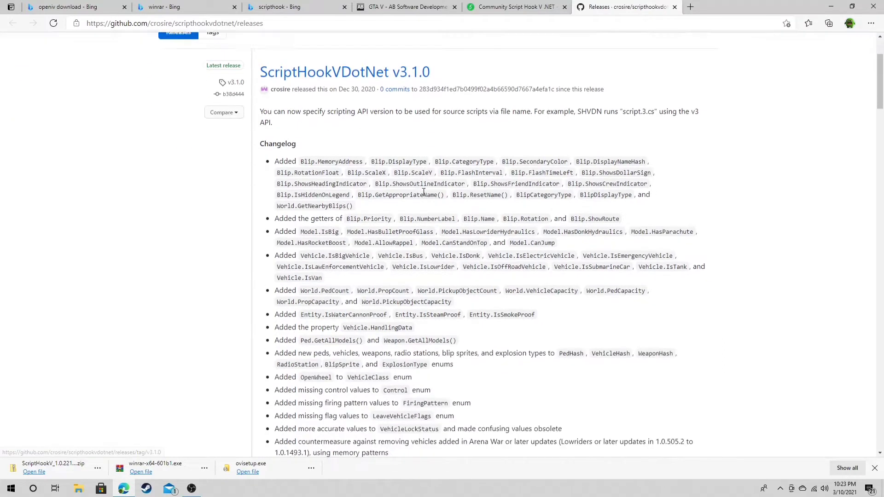
scroll(424, 199, up, 15)
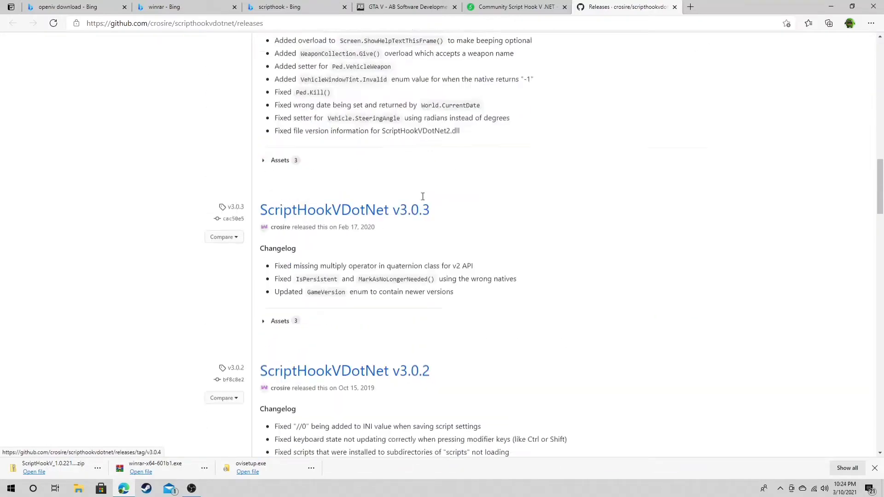
scroll(424, 200, up, 7)
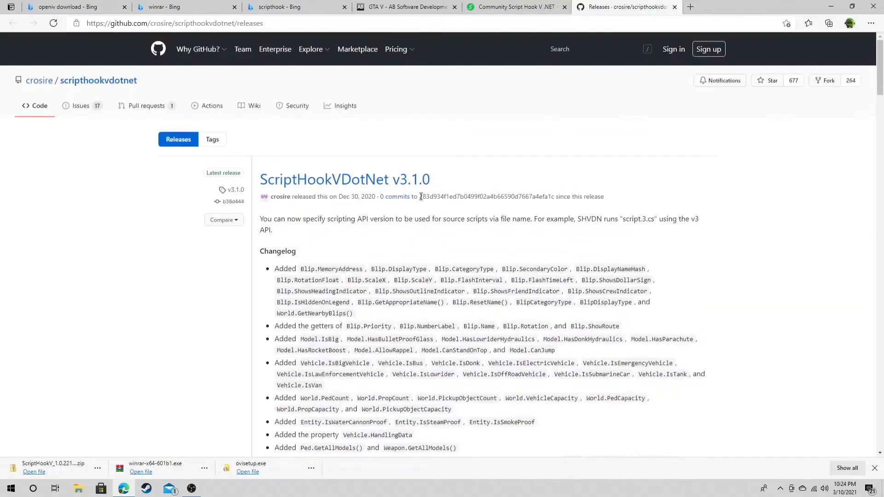
scroll(382, 197, down, 8)
scroll(383, 197, down, 4)
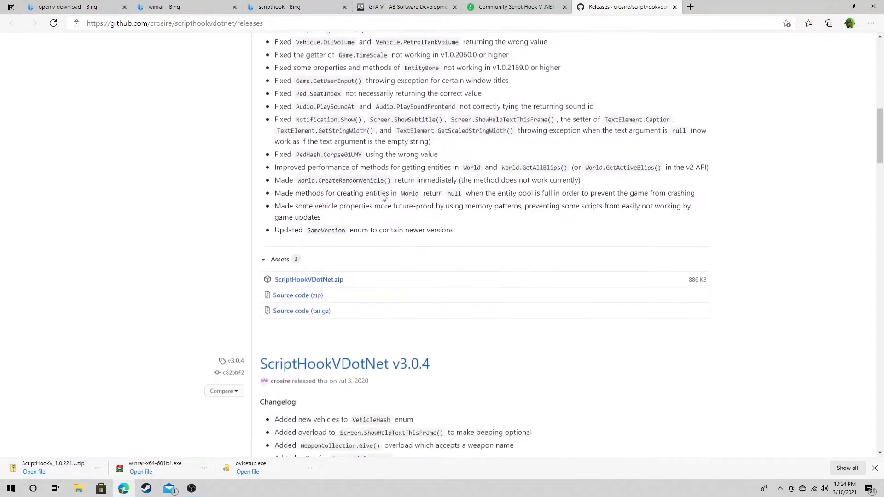
scroll(361, 229, up, 15)
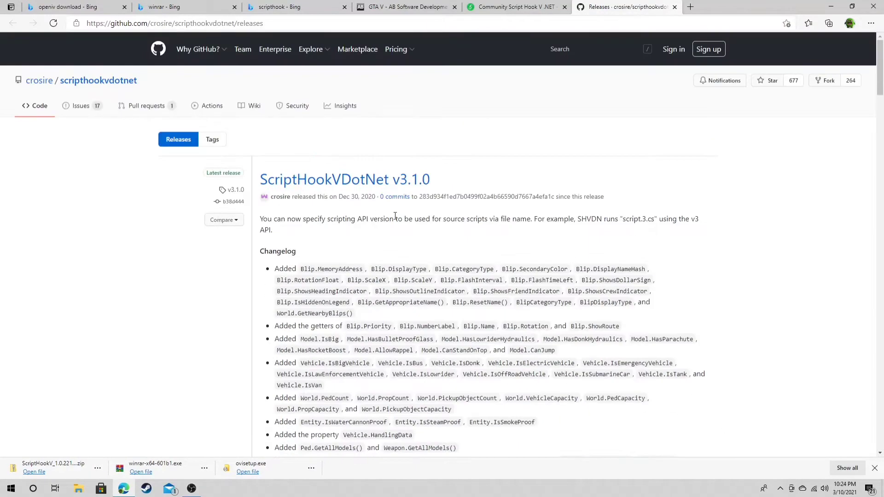
click(332, 184)
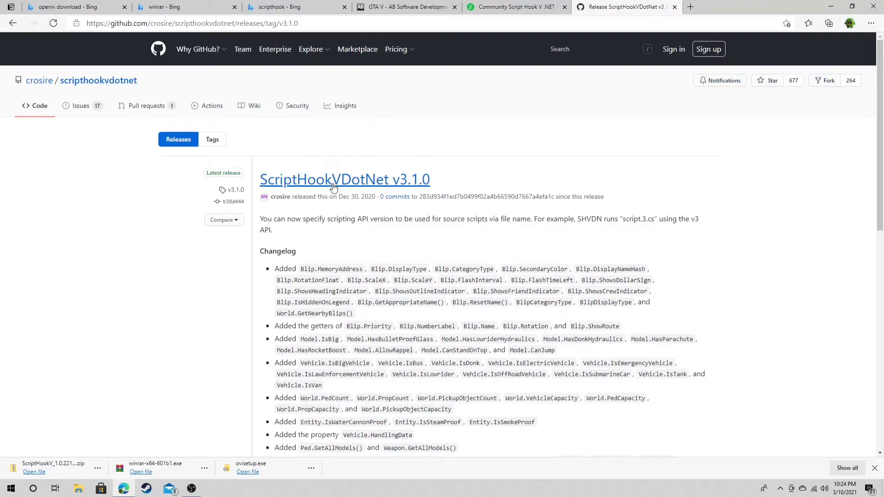
scroll(333, 186, down, 12)
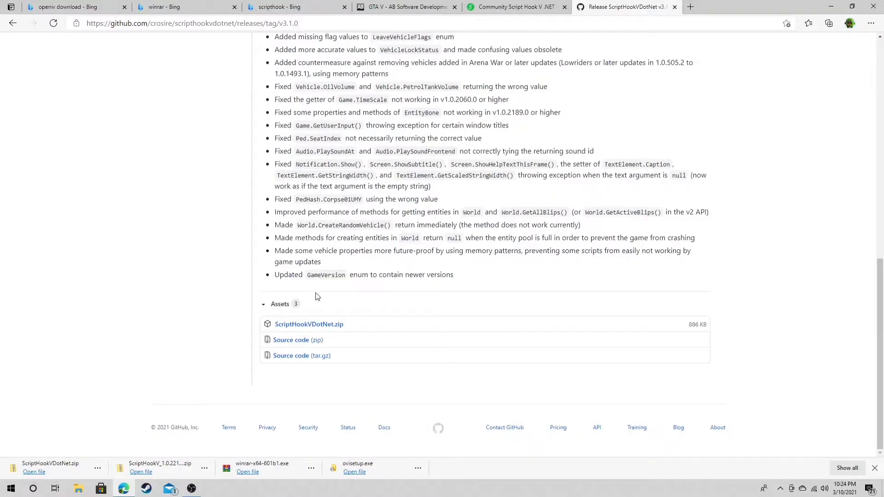
scroll(463, 240, up, 15)
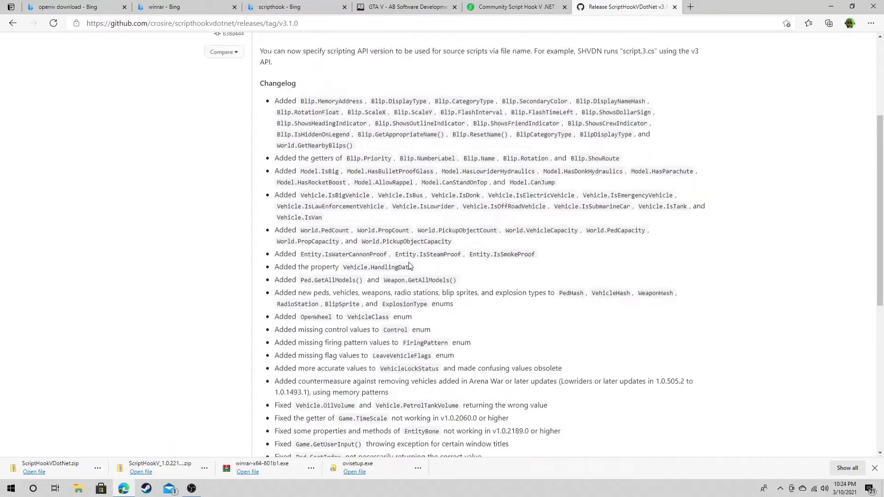
Return to the GTA5-Mods page and search the site for "simple trainer".
click(515, 9)
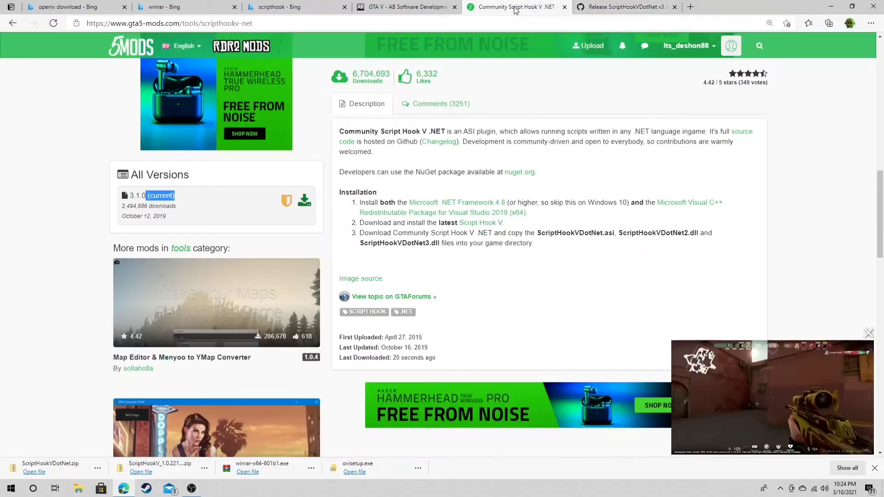
scroll(462, 279, up, 10)
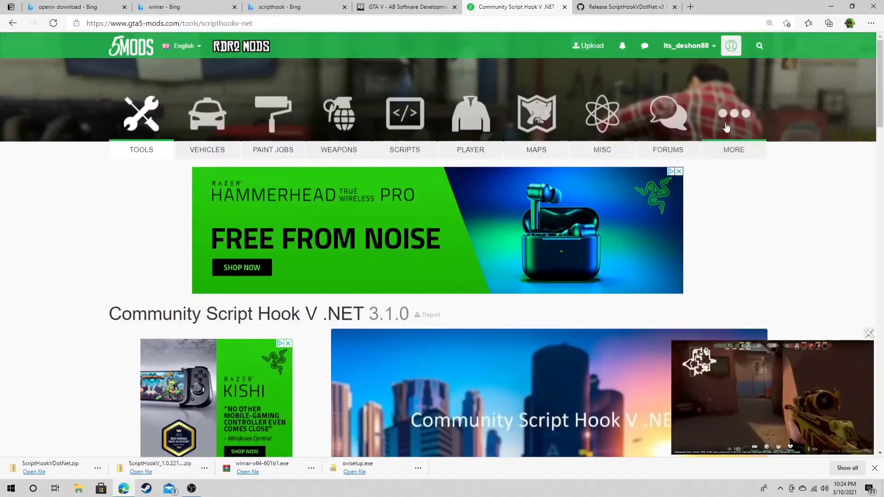
click(745, 48)
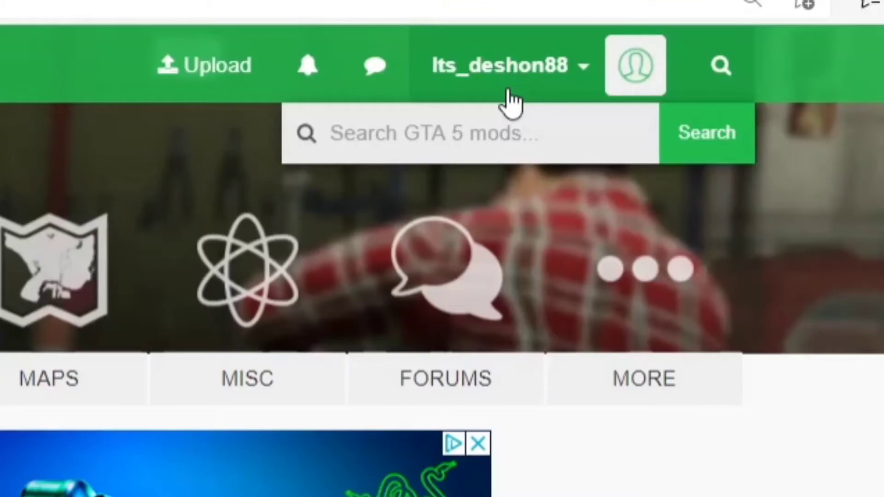
text(suimple)
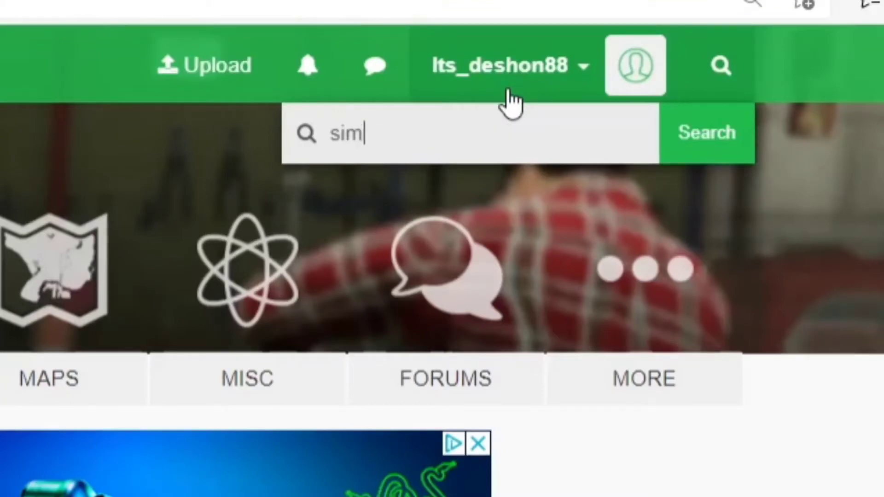
text( trainer)
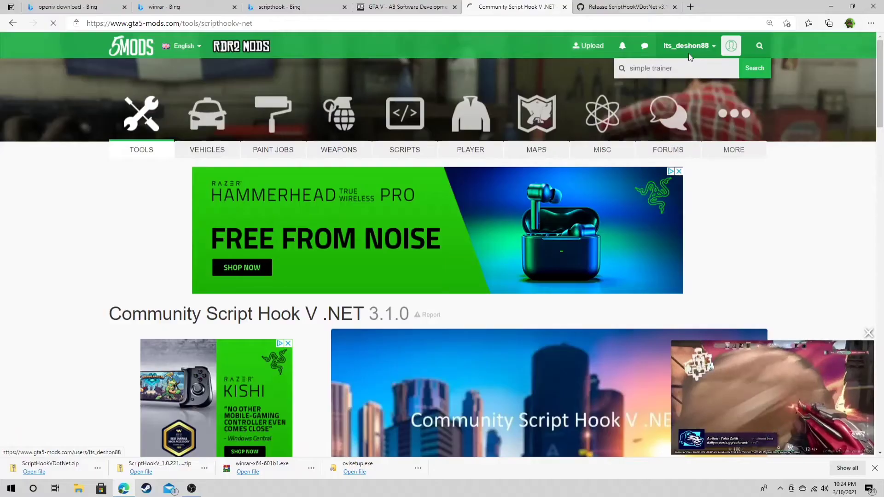
key(Return)
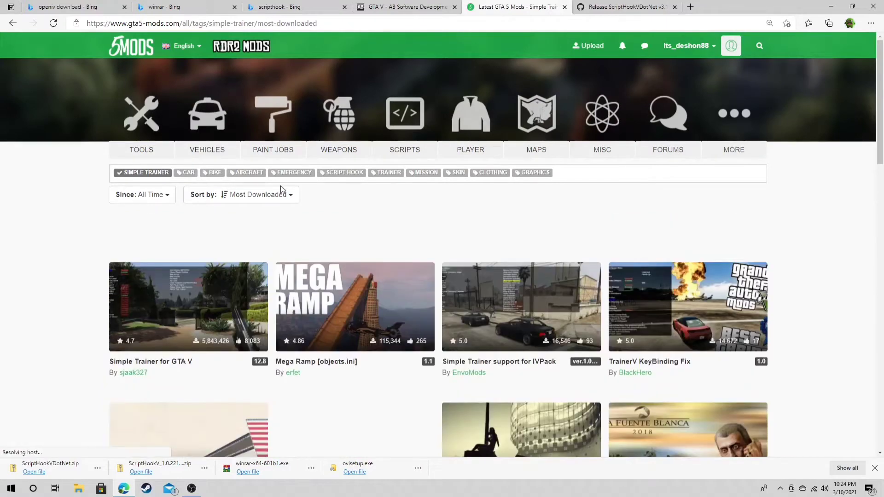
Open the Simple Trainer for GTA V mod page and close the floating video ad.
scroll(175, 387, down, 1)
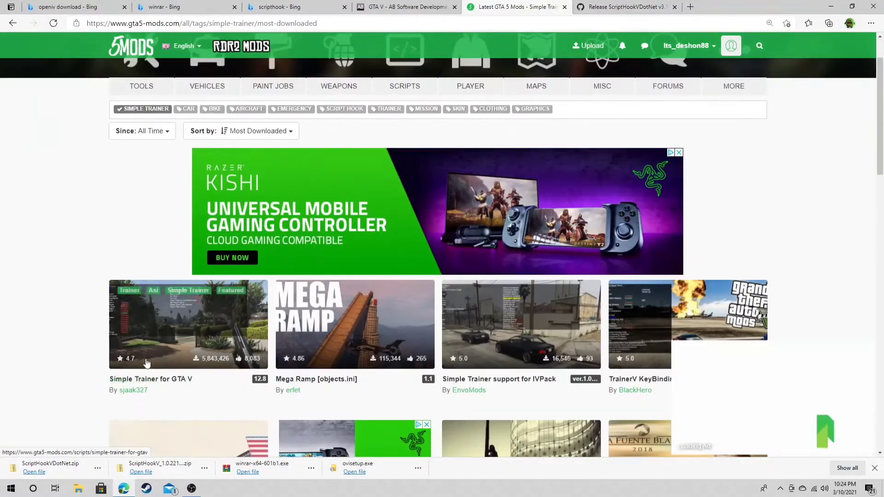
click(170, 350)
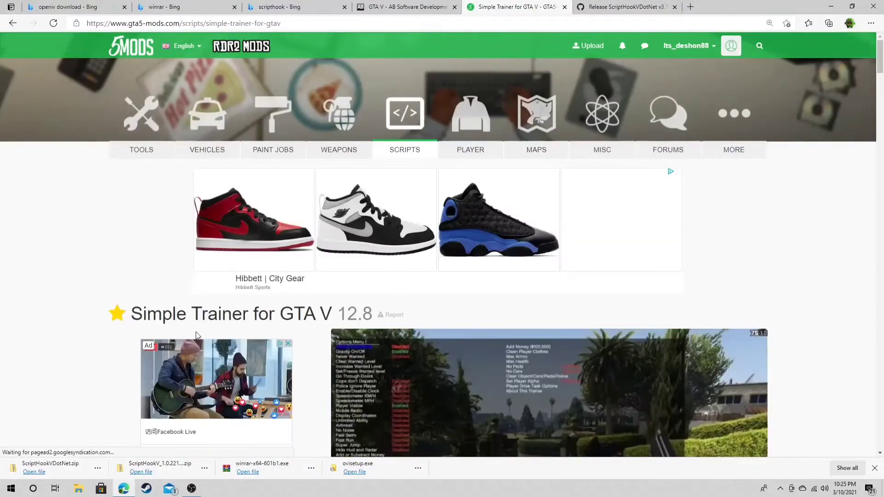
scroll(221, 333, down, 4)
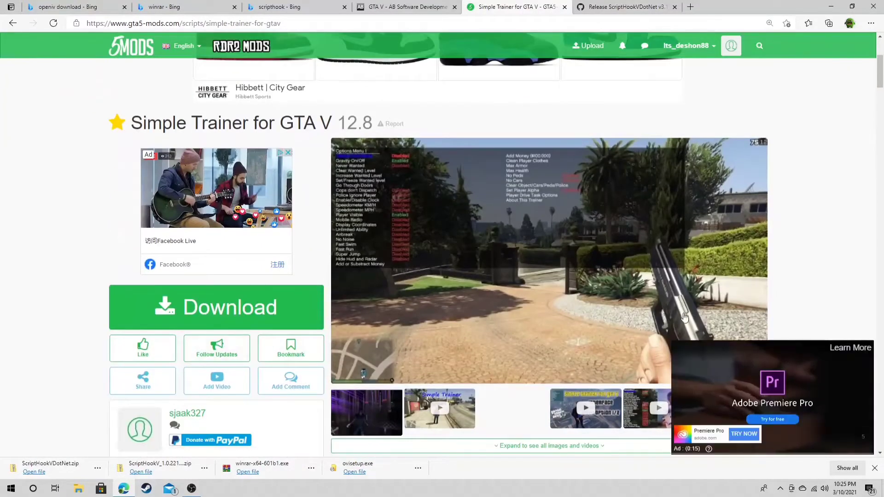
scroll(665, 298, down, 1)
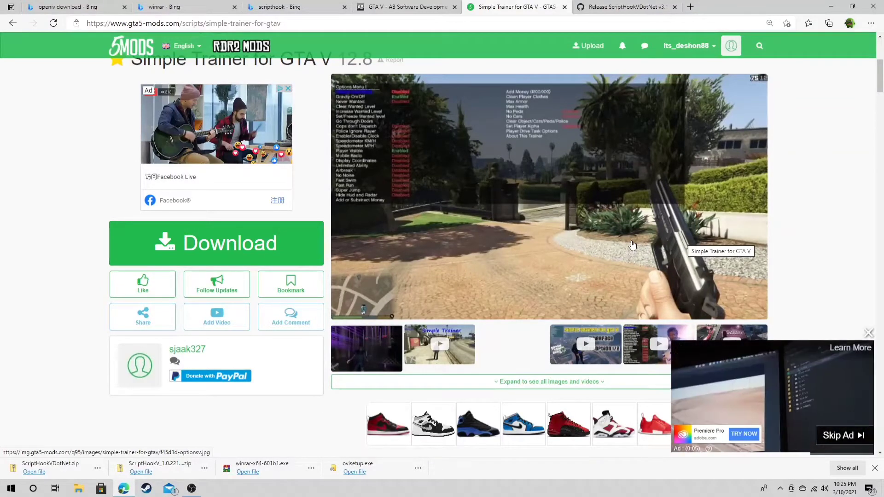
click(869, 333)
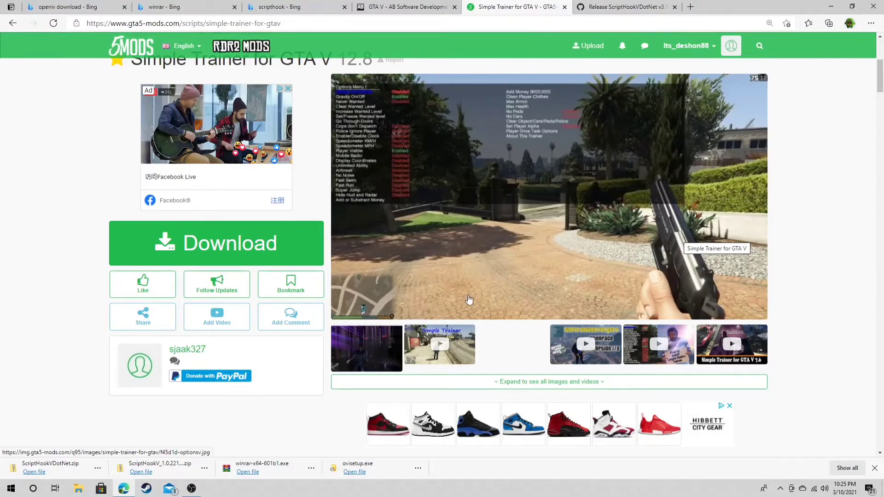
Look through the Simple Trainer page's description, changelog and list of all versions from newest to oldest.
scroll(470, 300, down, 3)
scroll(306, 304, down, 4)
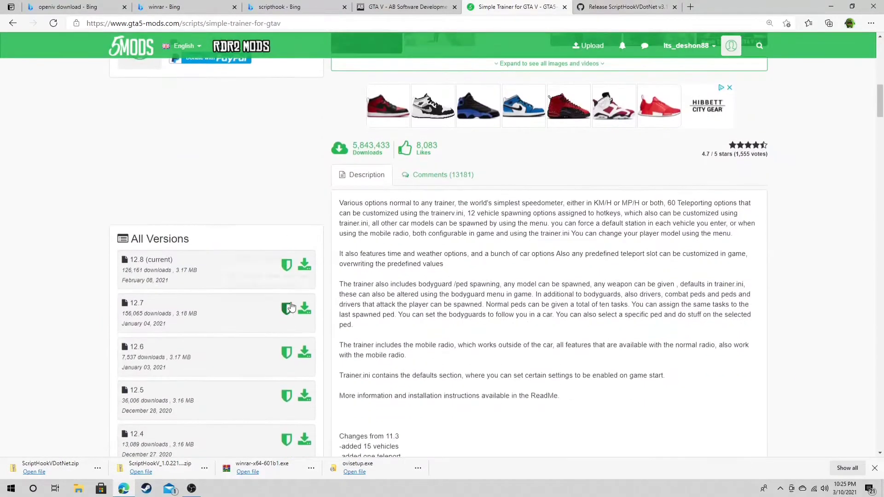
scroll(294, 258, up, 7)
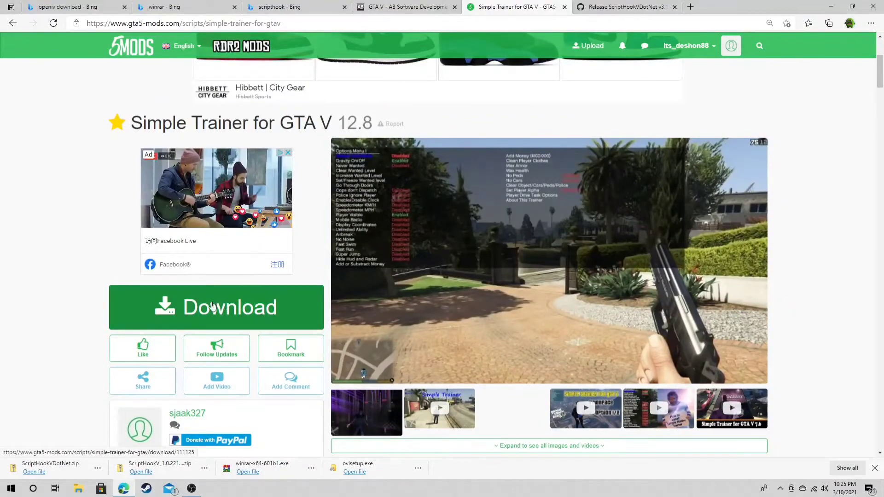
scroll(269, 309, down, 7)
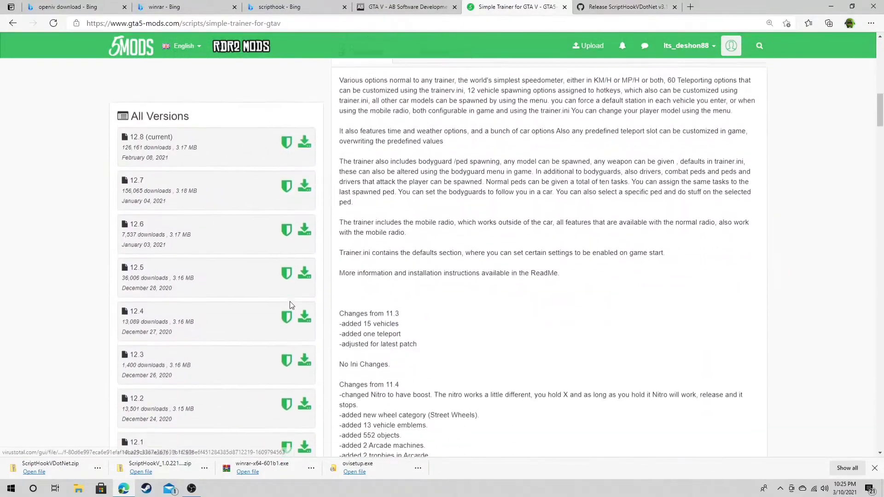
scroll(199, 327, down, 20)
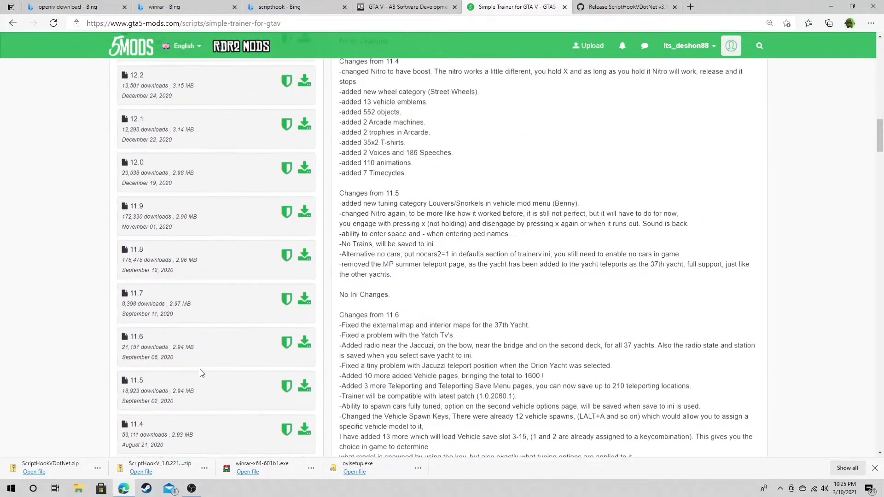
scroll(214, 372, down, 20)
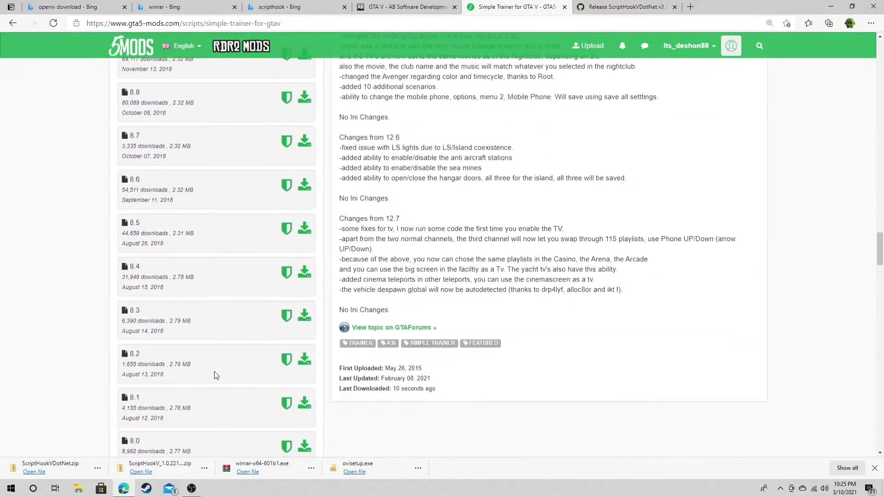
scroll(214, 374, up, 3)
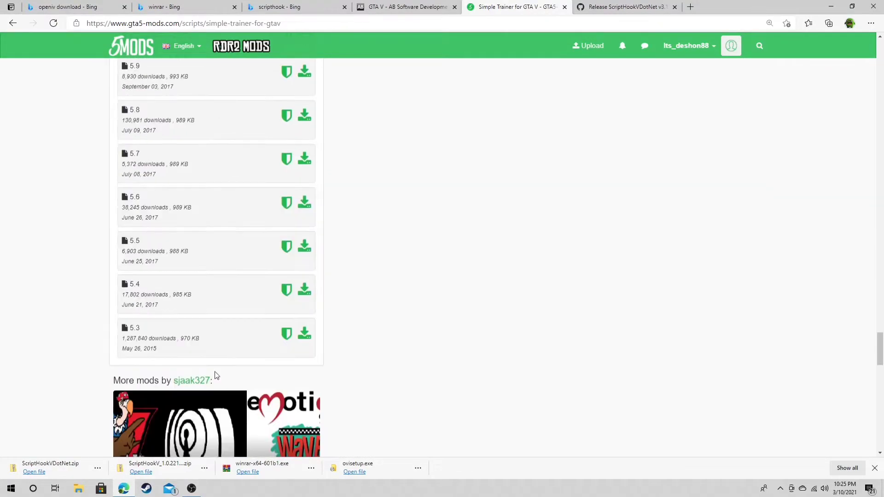
scroll(167, 374, up, 7)
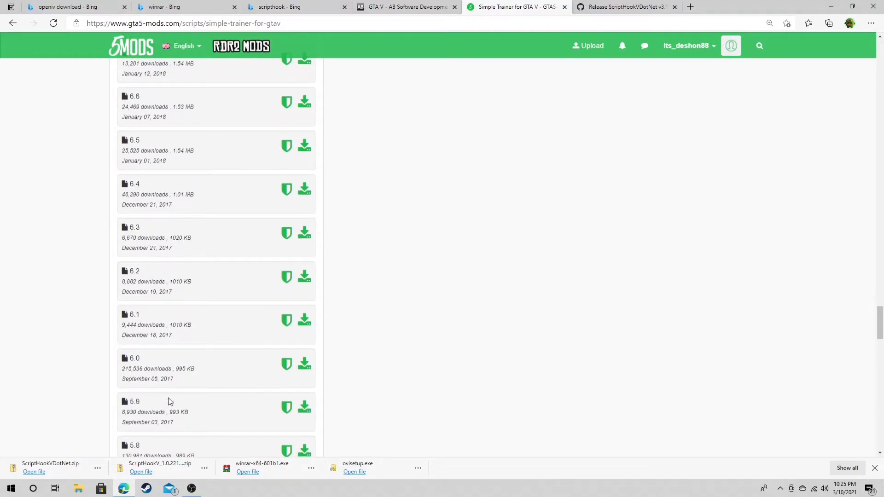
scroll(168, 400, up, 10)
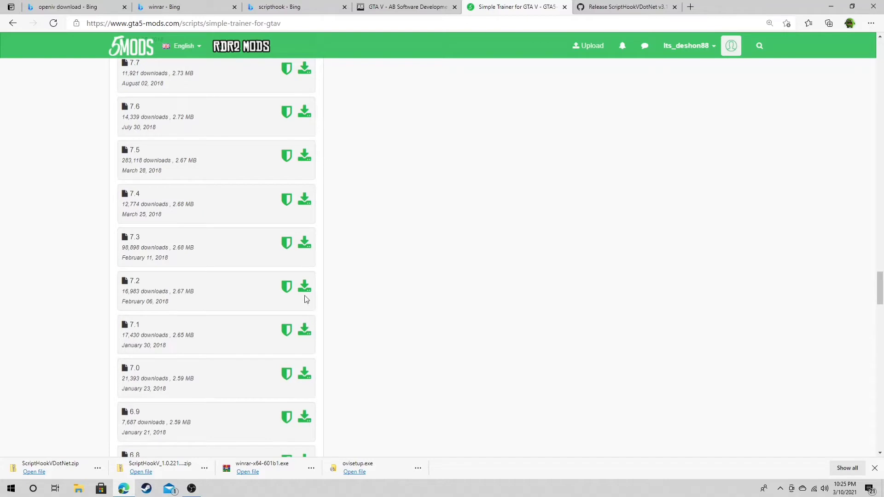
scroll(260, 361, up, 15)
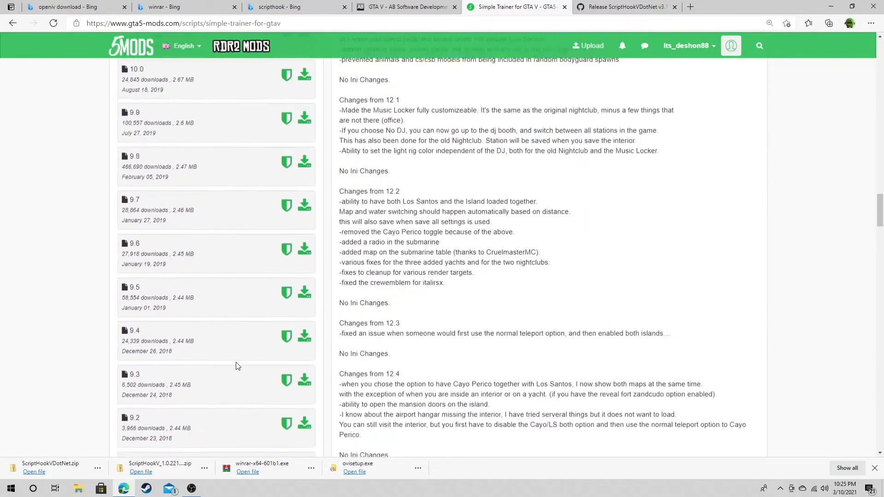
scroll(238, 366, up, 20)
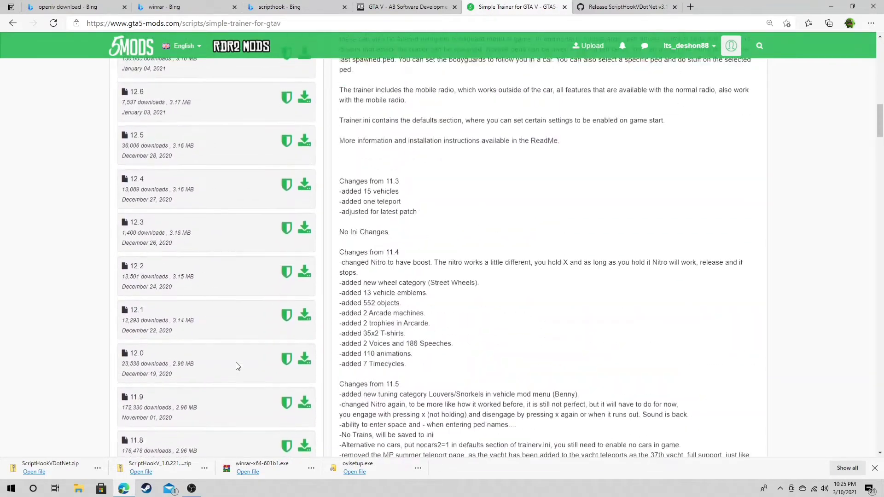
Download the current 12.8 version of Simple Trainer for GTA V from the version list.
scroll(238, 366, up, 7)
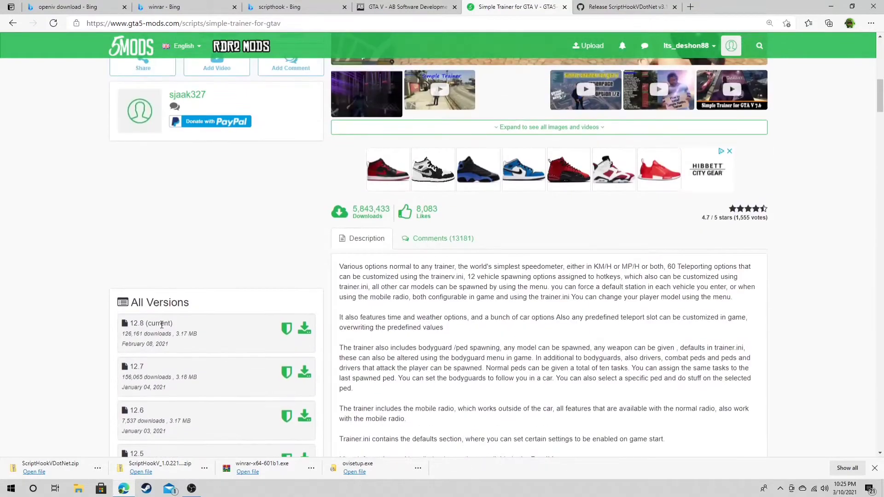
drag(173, 322, 144, 323)
click(304, 330)
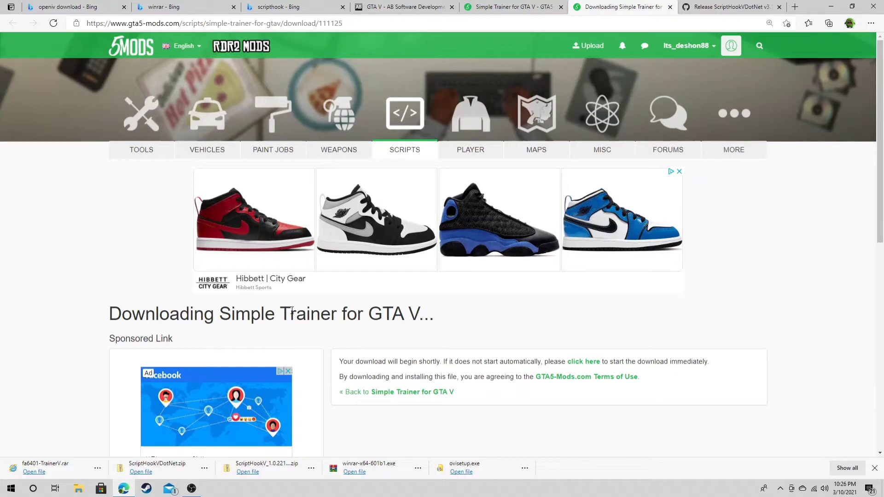
Search the GTA5-Mods site for "menyoo".
click(759, 46)
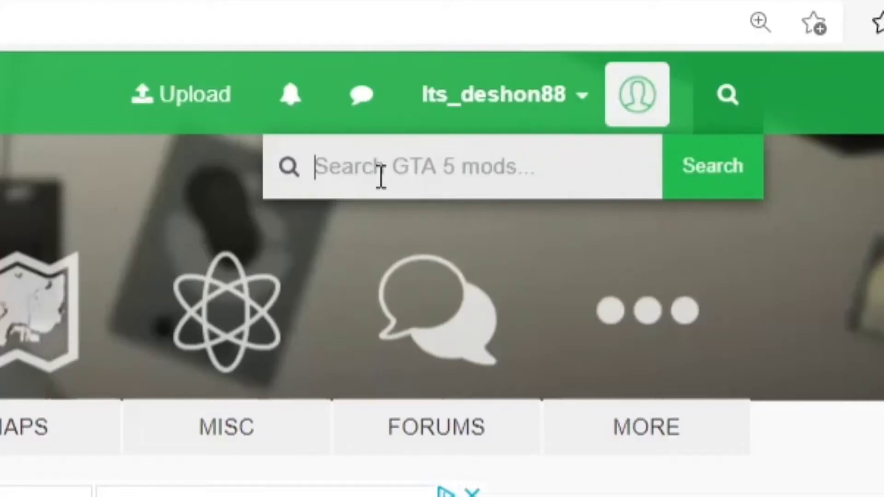
text(menyoo)
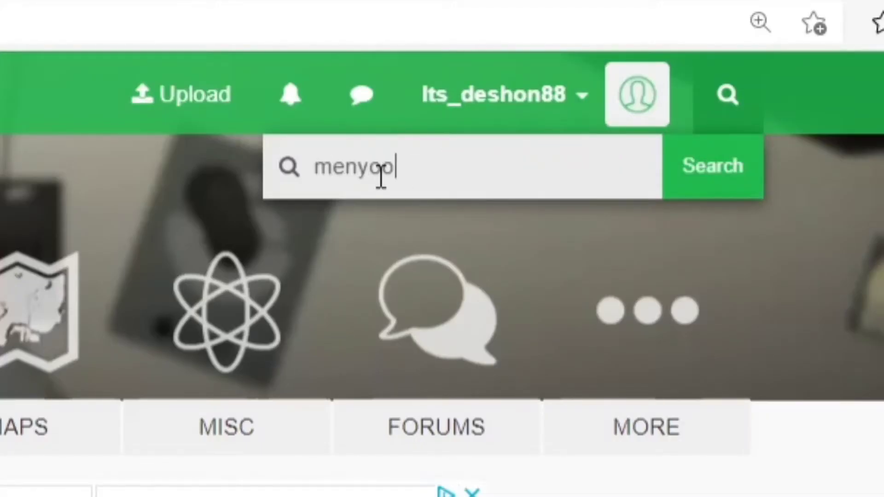
click(696, 187)
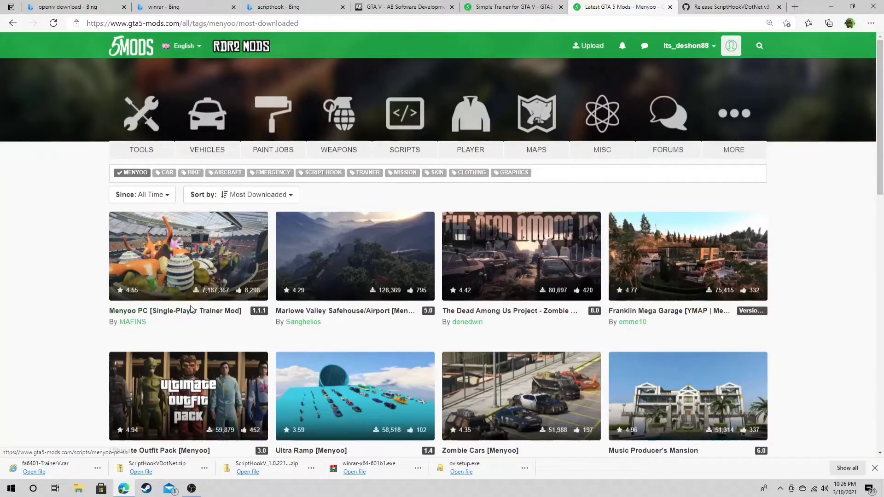
Open the Menyoo PC [Single-Player Trainer Mod] page, follow the current 1.1.1 version's download to GitHub and get MenyooSP.zip.
click(183, 267)
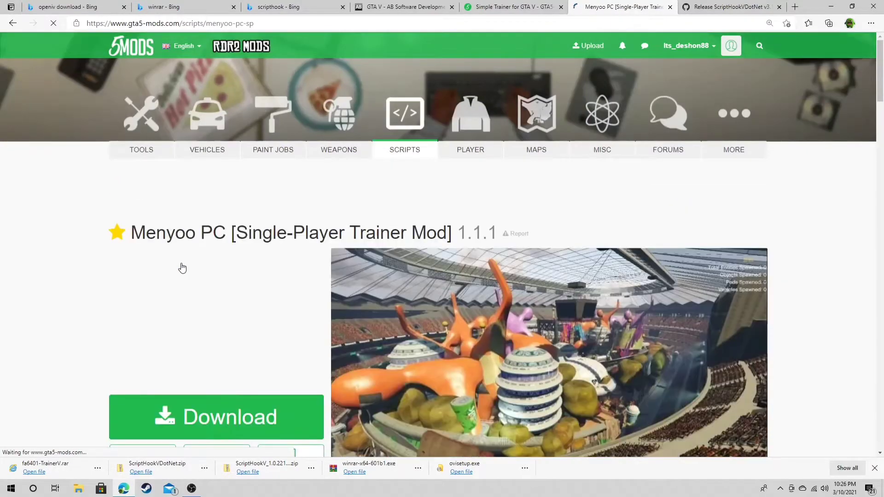
scroll(258, 300, down, 4)
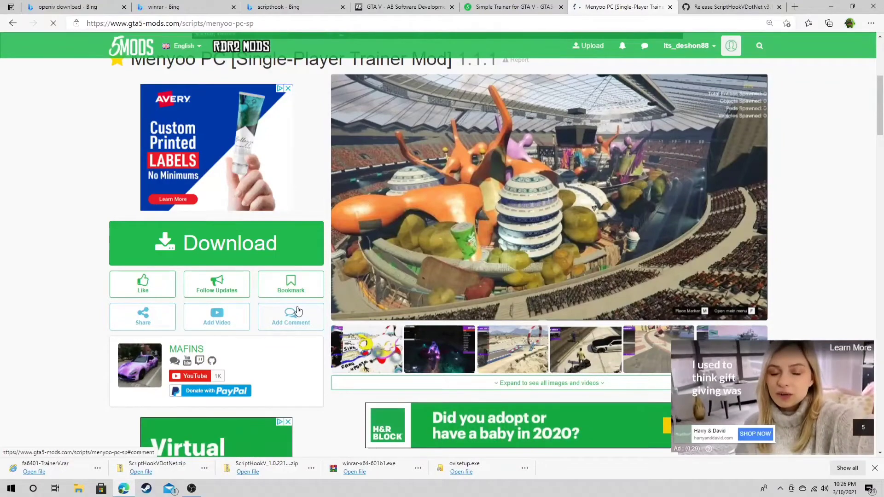
scroll(299, 311, down, 2)
scroll(298, 311, down, 4)
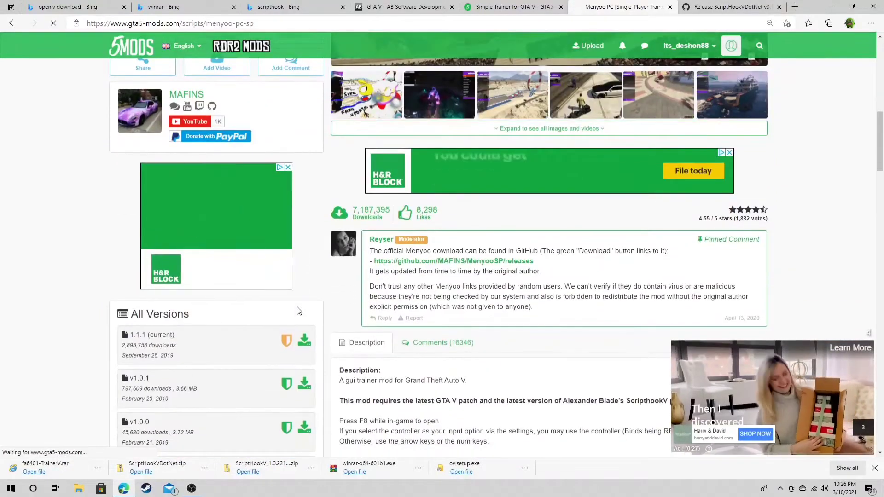
click(307, 346)
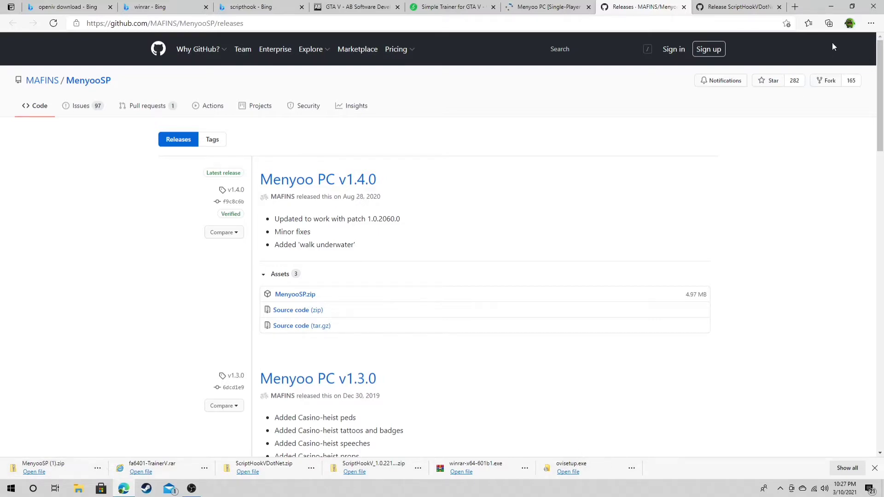
Minimize the browser, open the Downloads folder in File Explorer and fit its window into the lower part of the desktop.
click(832, 8)
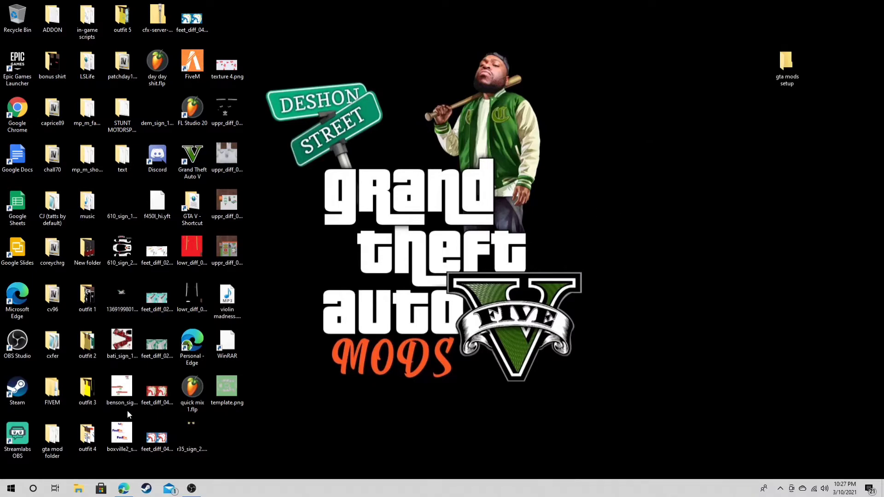
right_click(80, 491)
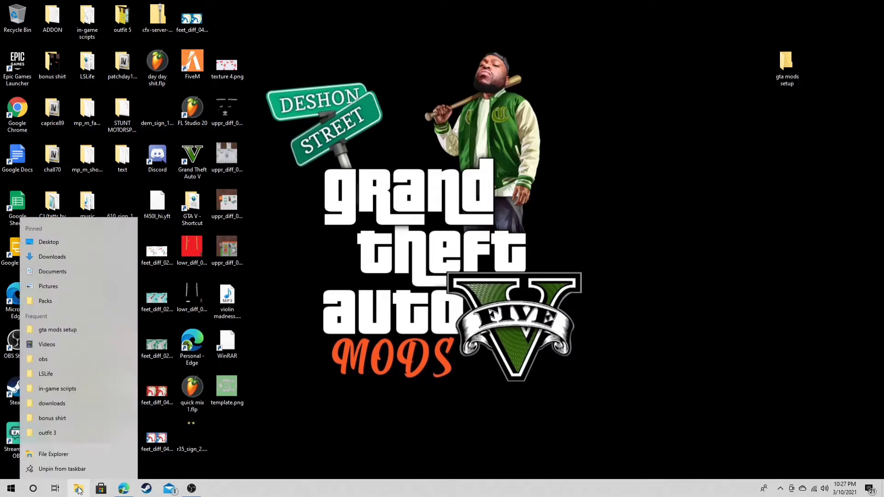
click(78, 257)
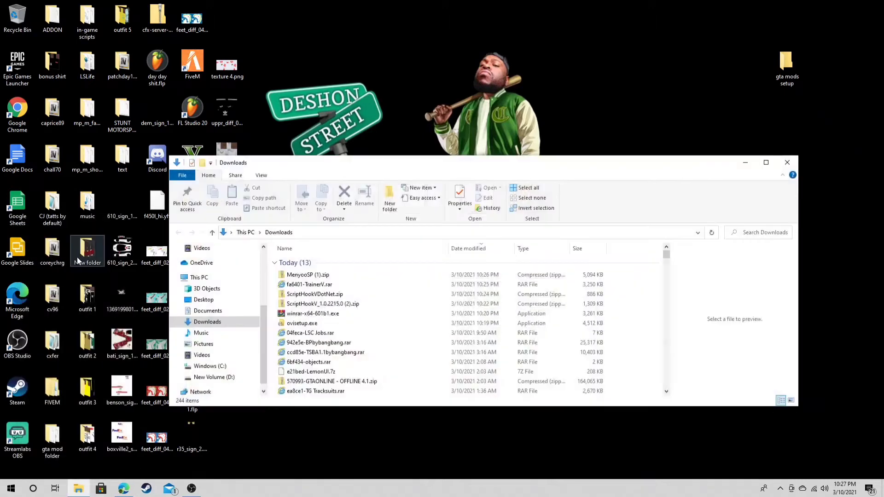
drag(367, 183, 343, 245)
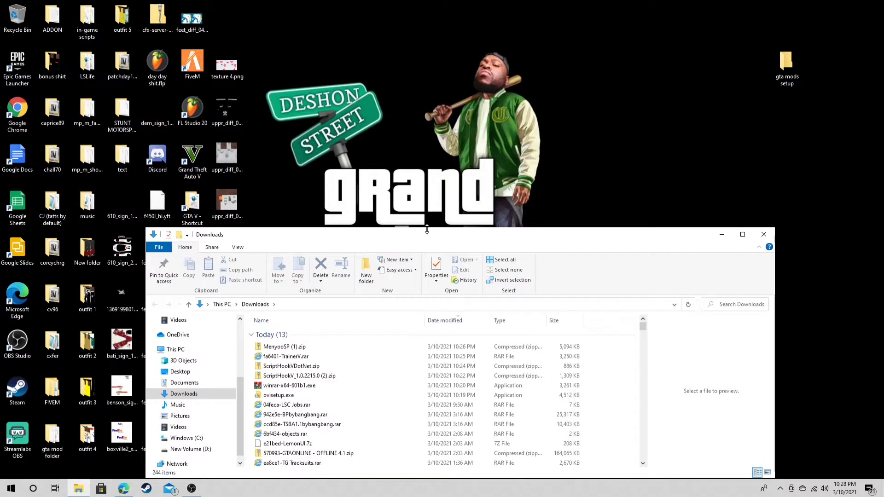
drag(427, 229, 429, 252)
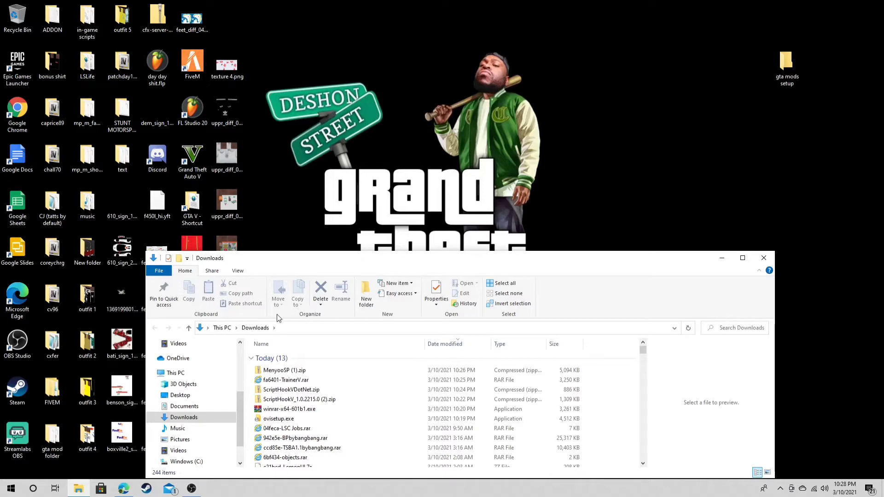
Open a second File Explorer window on Documents and show the Program Files folders on the Windows (C:) drive.
click(12, 489)
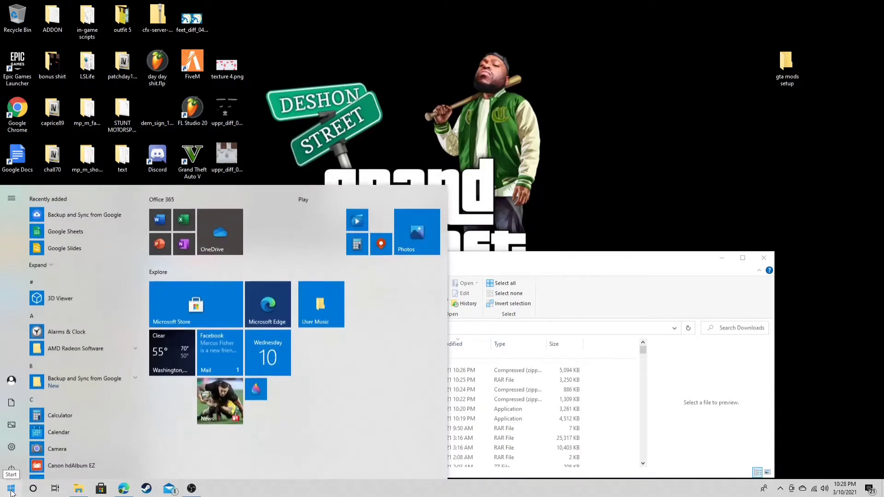
mouse_move(10, 401)
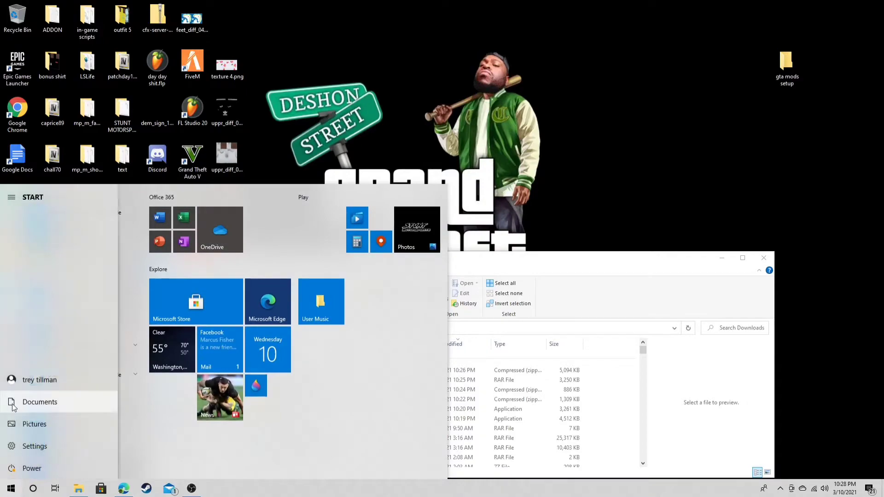
click(40, 402)
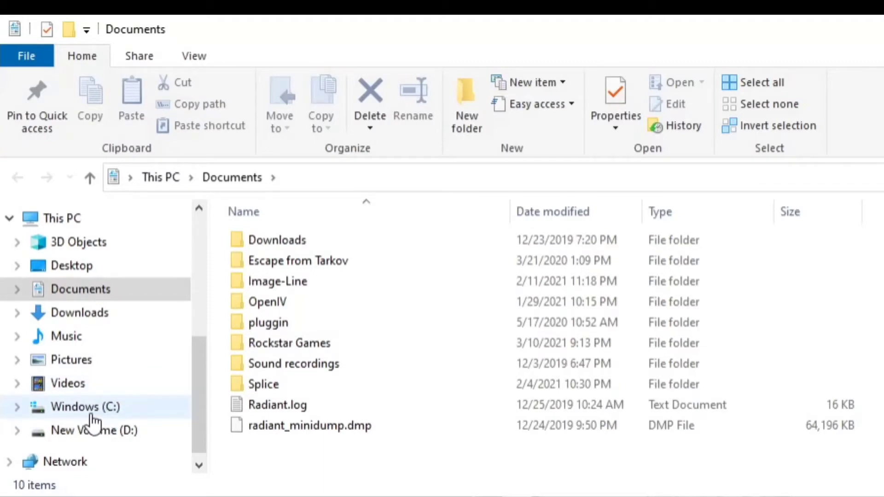
click(128, 405)
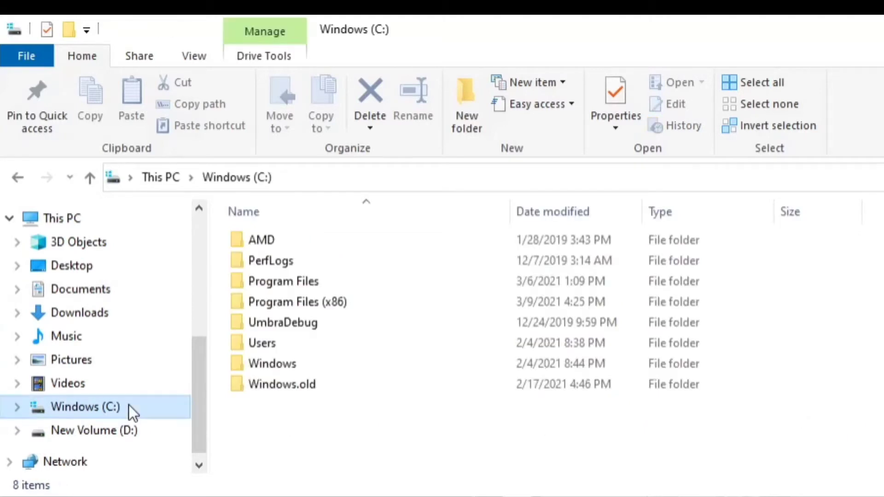
mouse_move(314, 287)
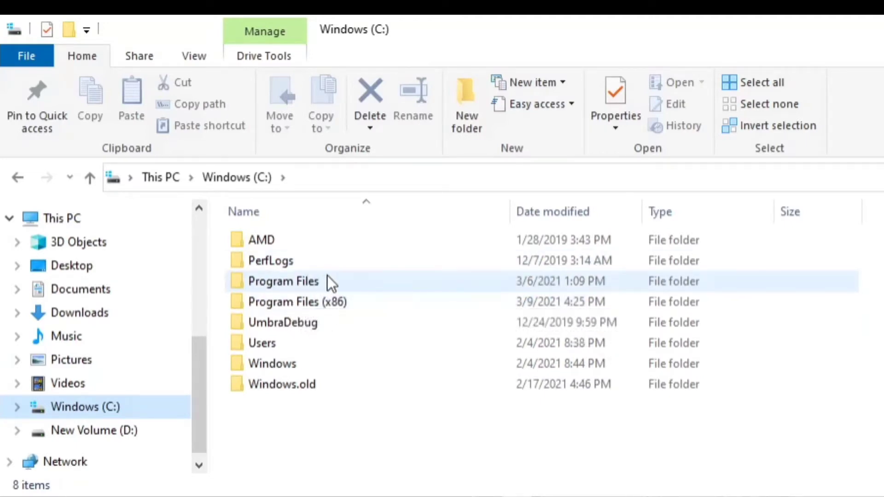
Open the game's installation folder on New Volume (D:), following steam, steamapps, common and Grand Theft Auto V.
click(105, 438)
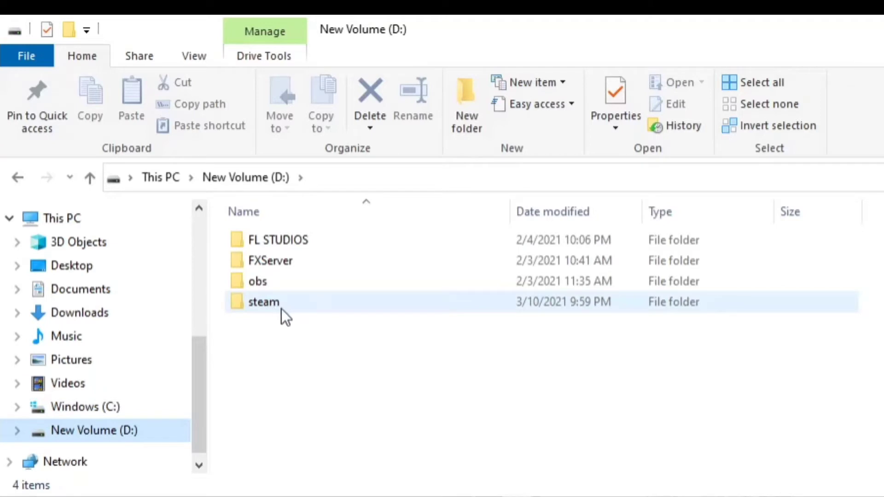
mouse_move(281, 308)
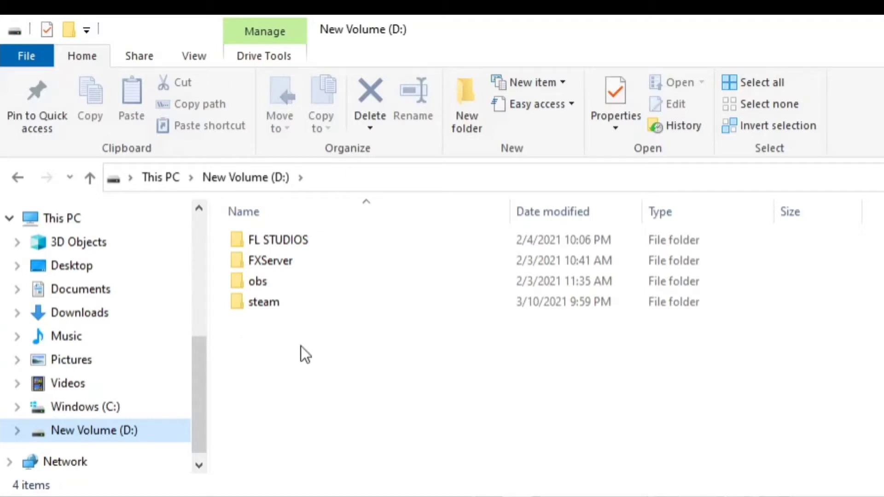
double_click(294, 304)
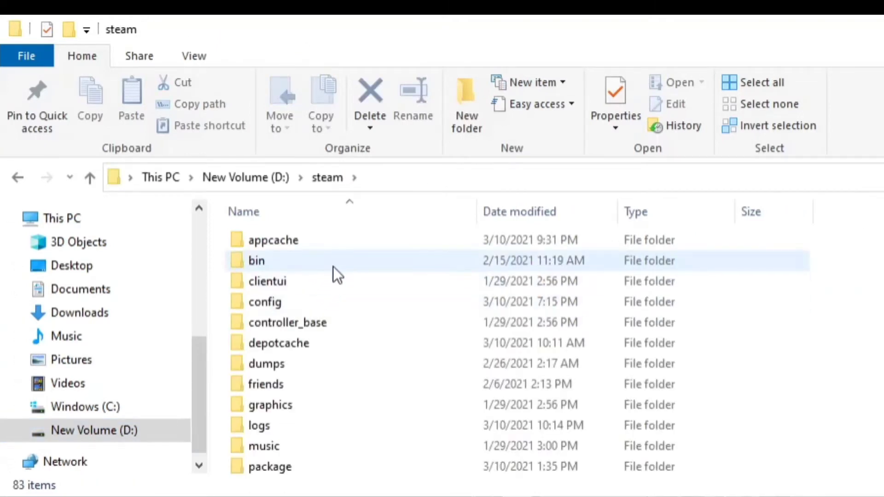
scroll(333, 272, down, 4)
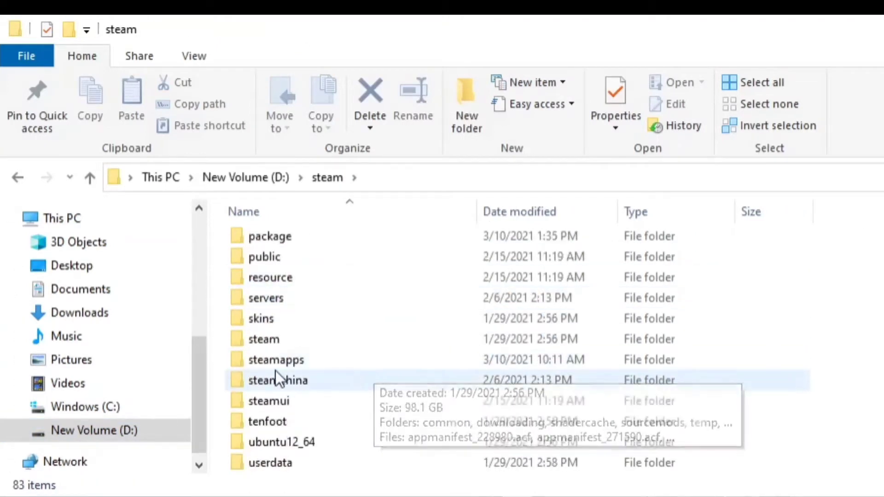
double_click(322, 361)
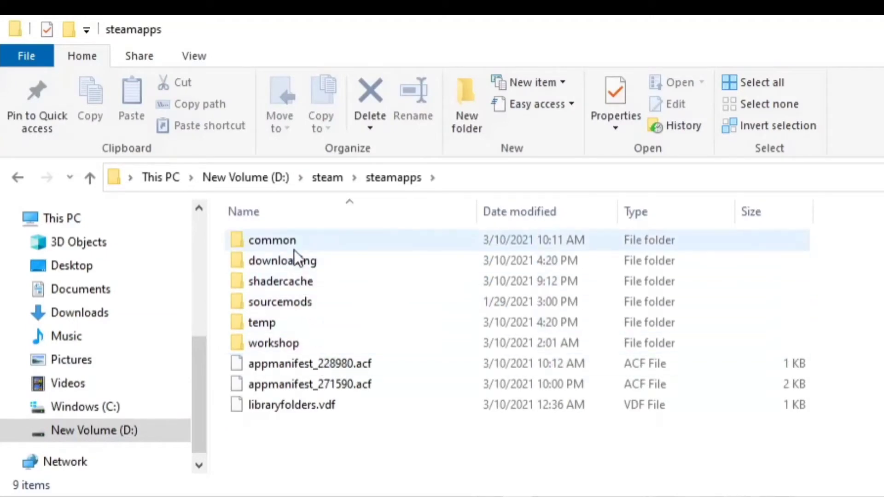
double_click(324, 244)
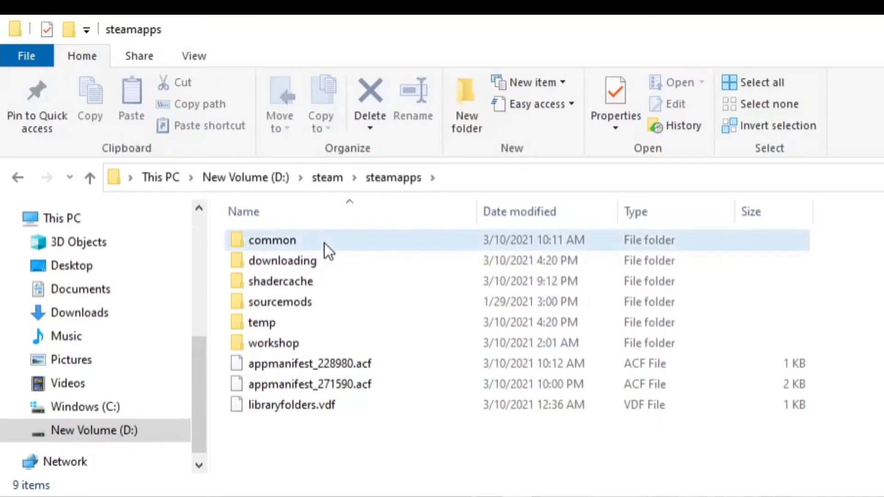
mouse_move(351, 240)
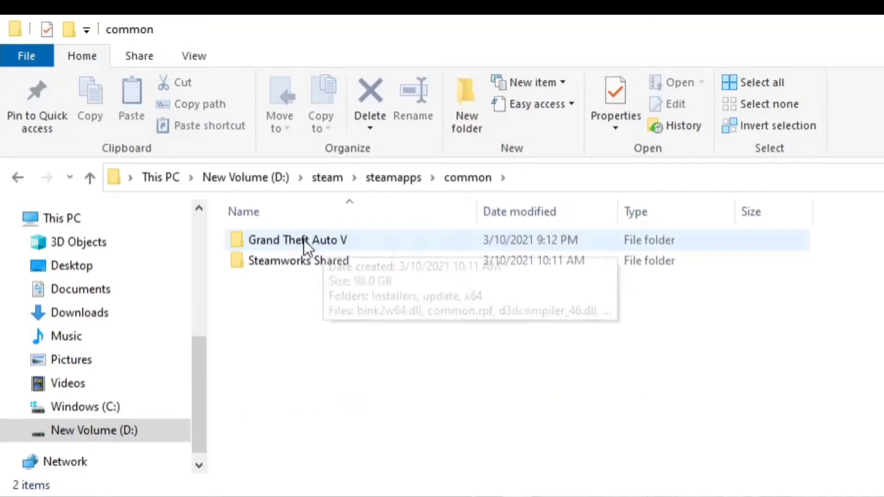
right_click(364, 239)
click(333, 330)
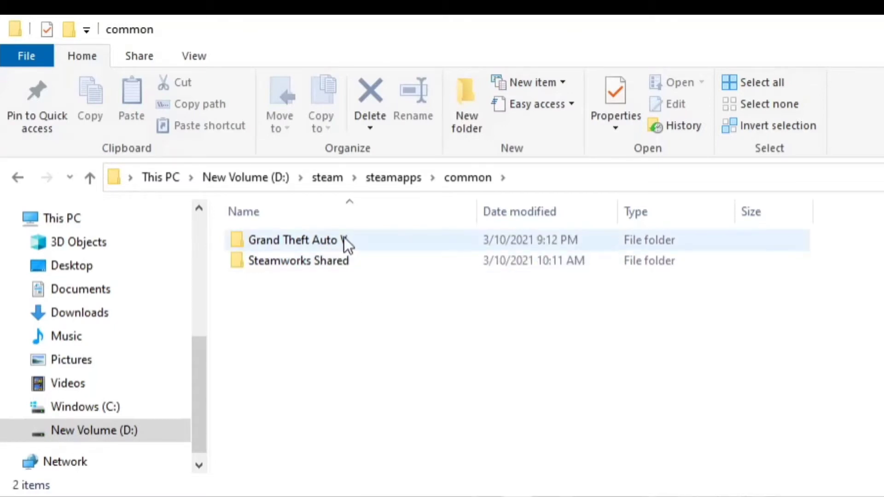
double_click(362, 240)
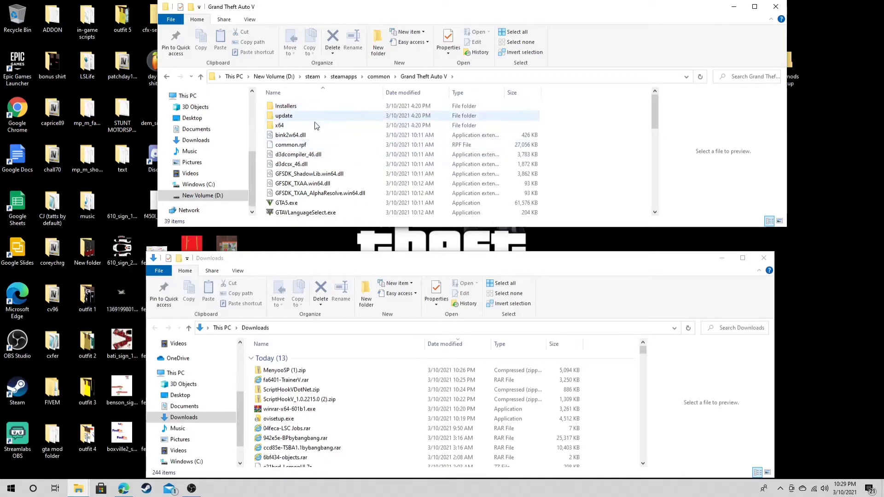
Look through the game files in the Grand Theft Auto V folder, from the subfolders to the x64 .rpf archives.
scroll(363, 147, down, 9)
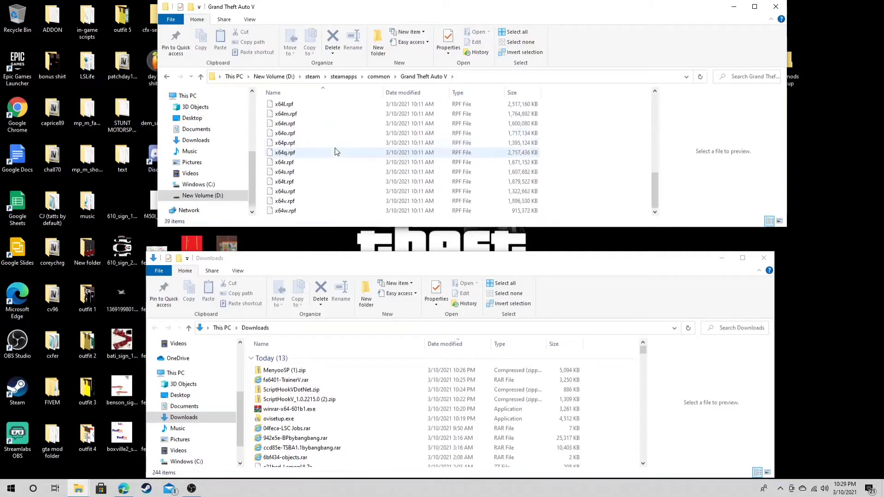
scroll(310, 203, up, 5)
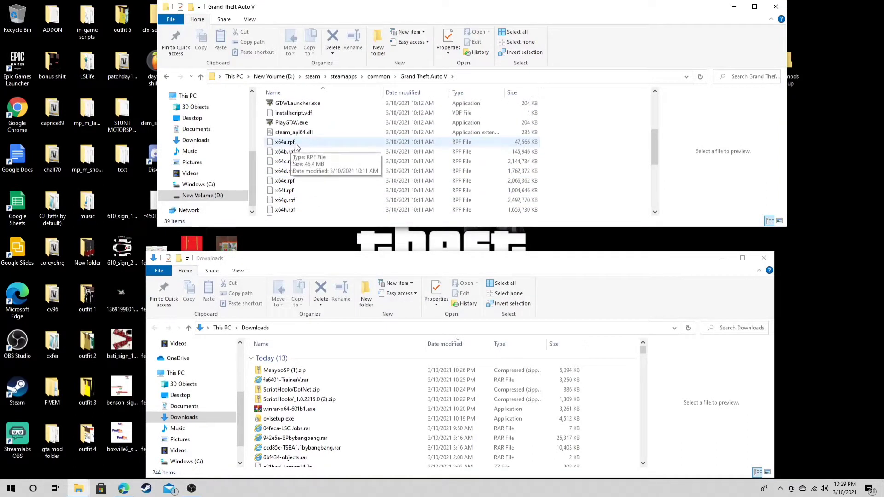
scroll(307, 147, down, 4)
scroll(307, 146, up, 3)
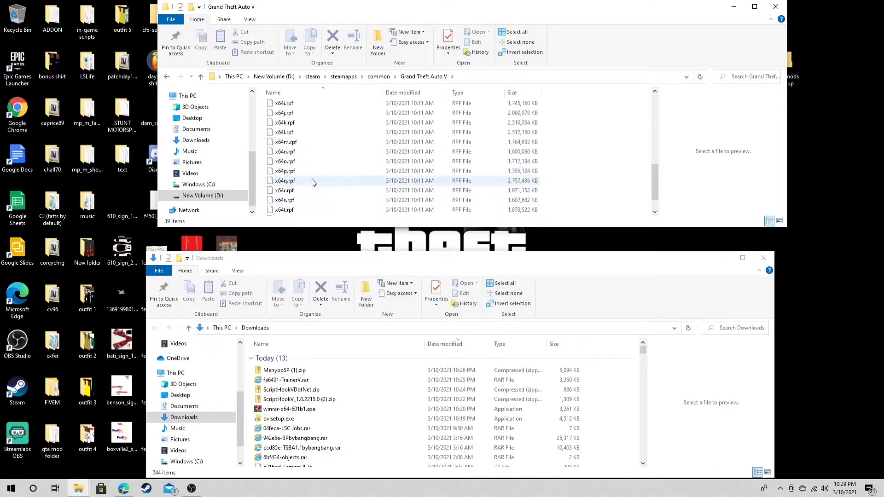
scroll(315, 181, up, 3)
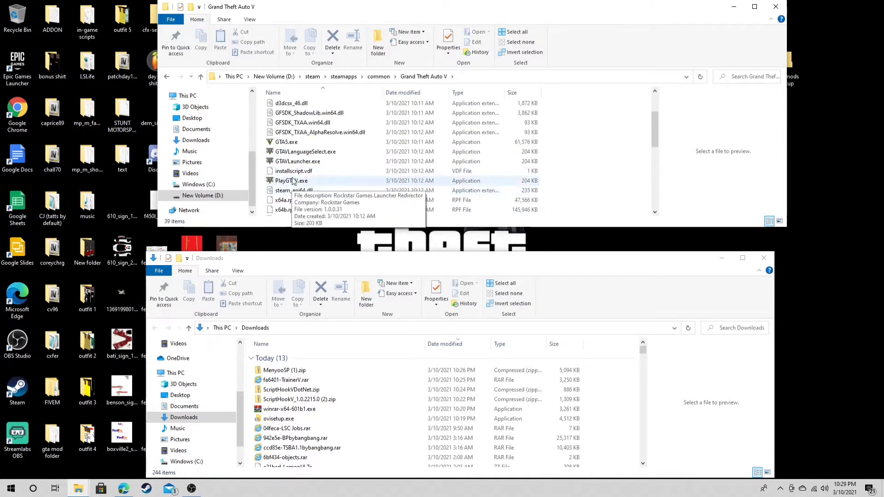
scroll(293, 162, up, 1)
scroll(293, 162, up, 1)
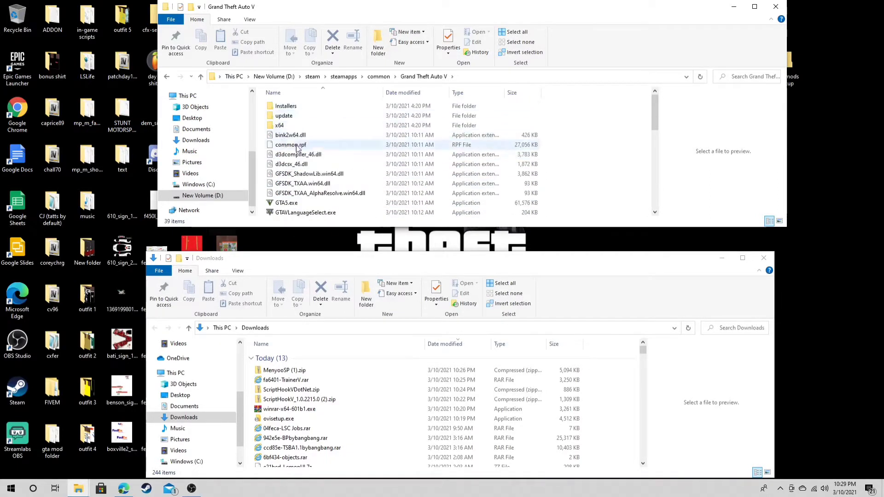
Place the Grand Theft Auto V window just above the Downloads window and shift the gta mods setup desktop folder clear of it.
drag(377, 10, 367, 33)
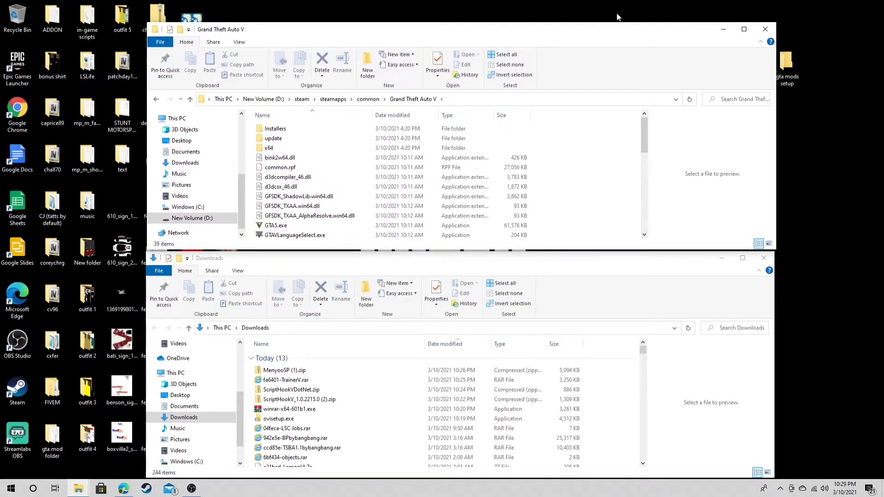
drag(786, 66, 822, 67)
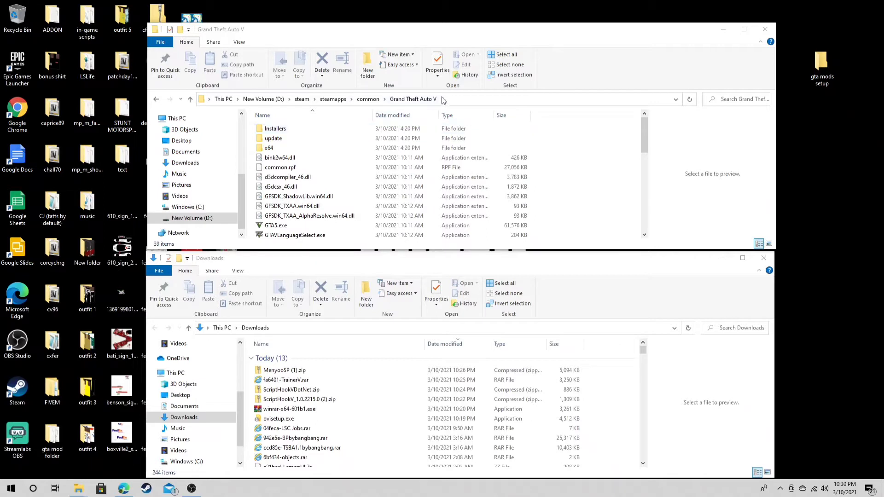
click(393, 98)
click(313, 103)
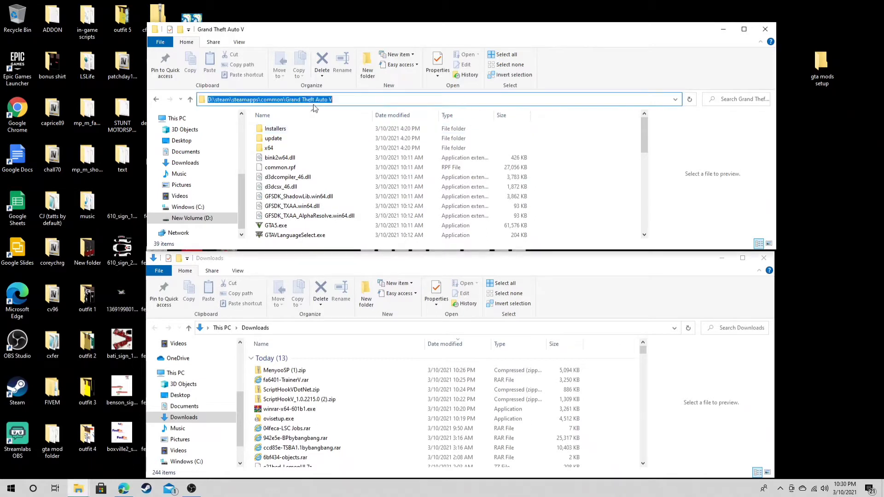
click(368, 100)
click(159, 101)
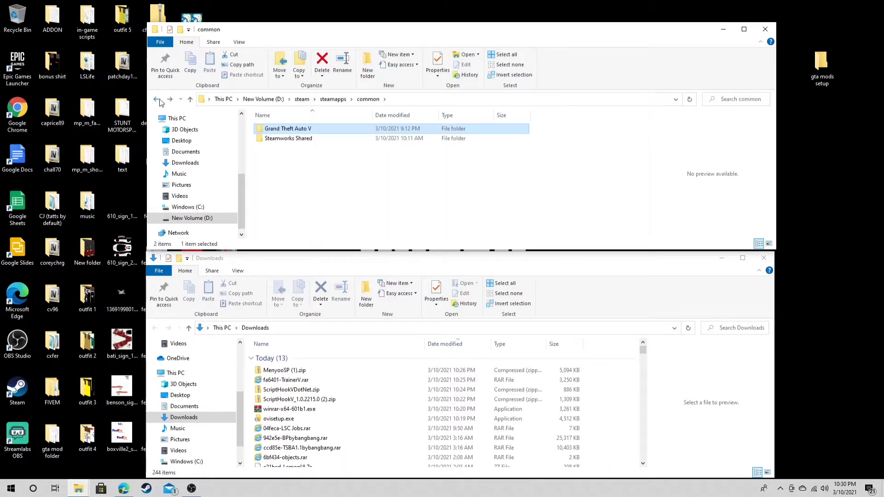
double_click(320, 128)
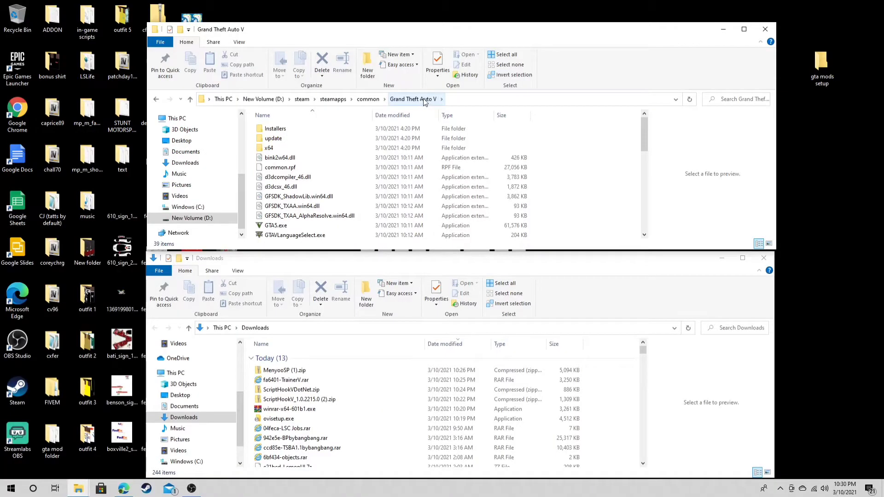
click(421, 102)
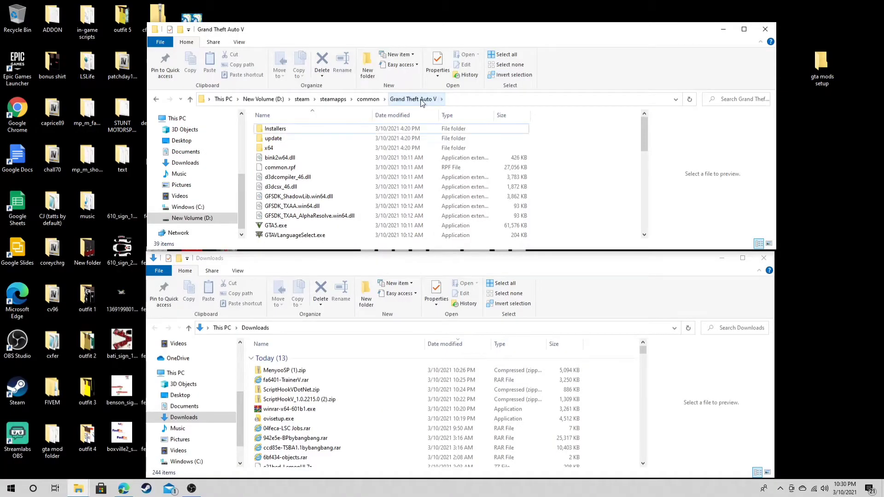
right_click(421, 102)
click(527, 103)
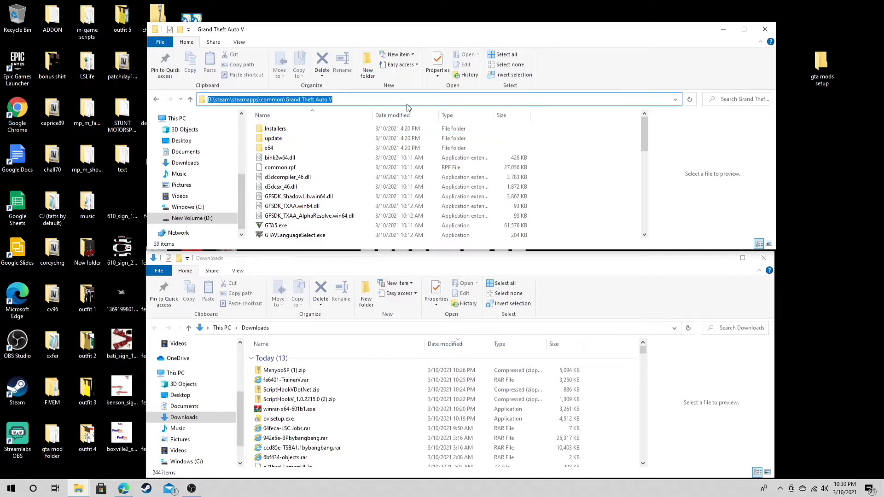
click(276, 99)
Return to the common folder, pin Grand Theft Auto V to Quick access and check its entry there.
click(156, 101)
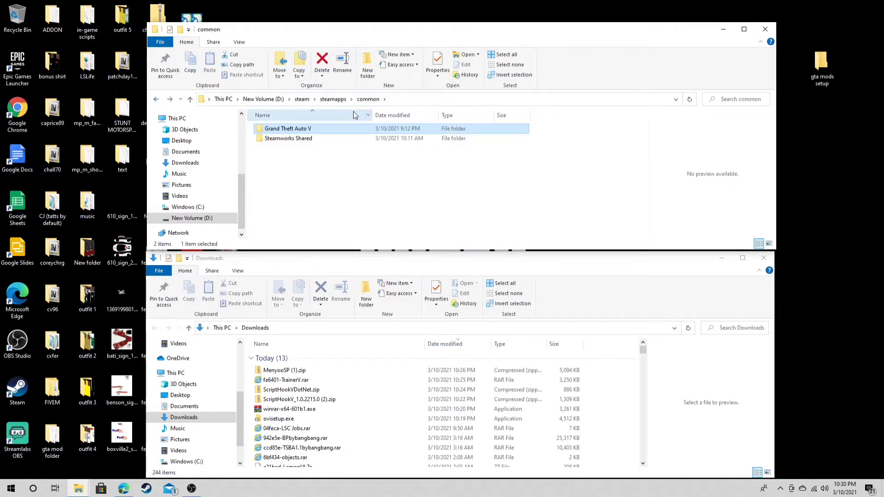
right_click(303, 132)
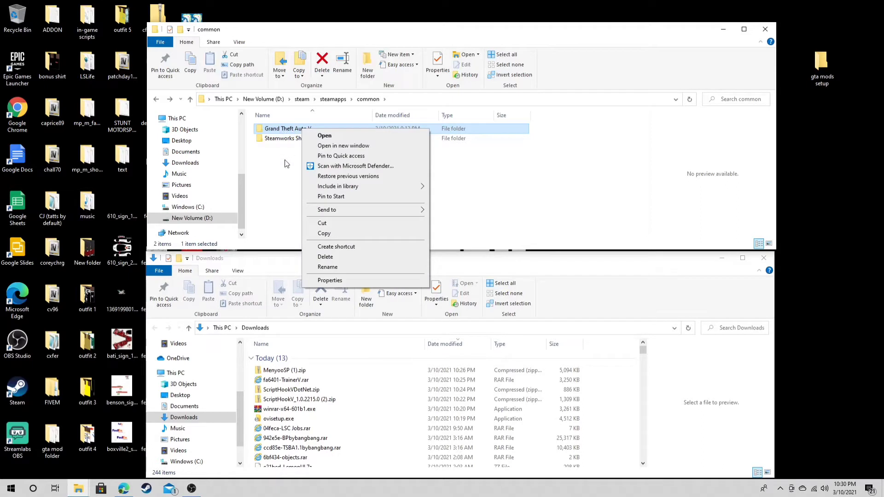
click(299, 132)
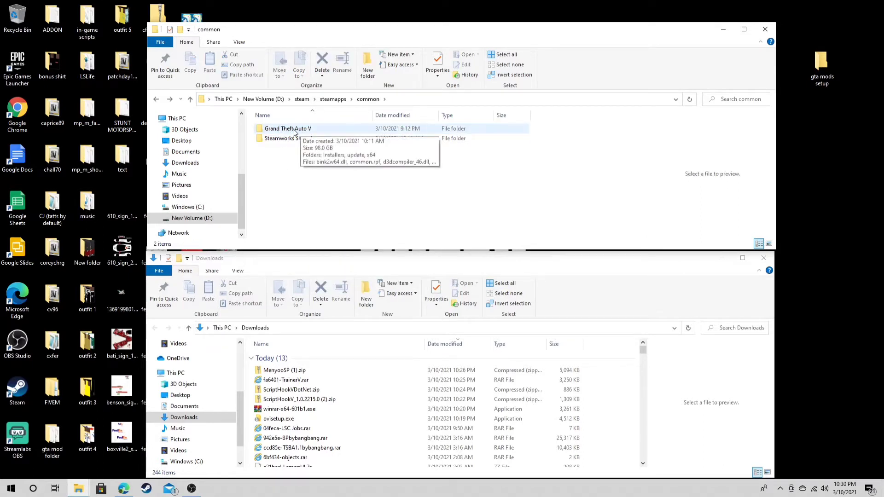
right_click(300, 129)
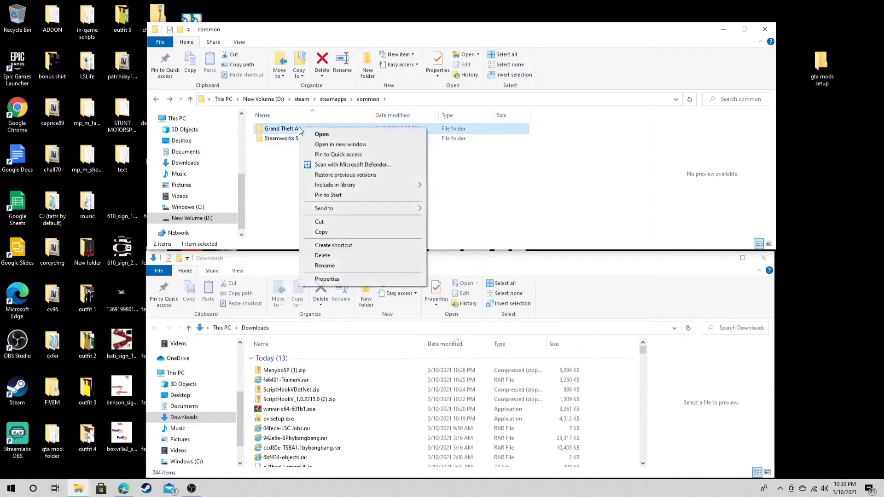
click(361, 155)
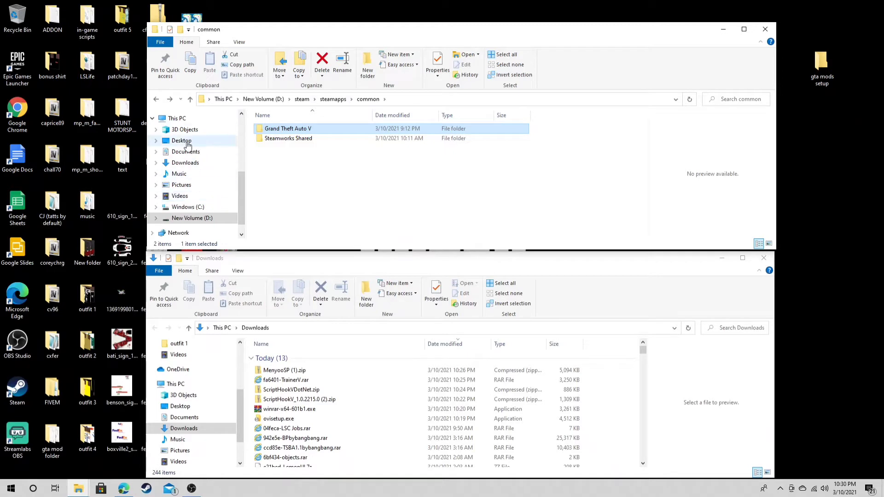
scroll(193, 188, up, 2)
scroll(193, 190, up, 3)
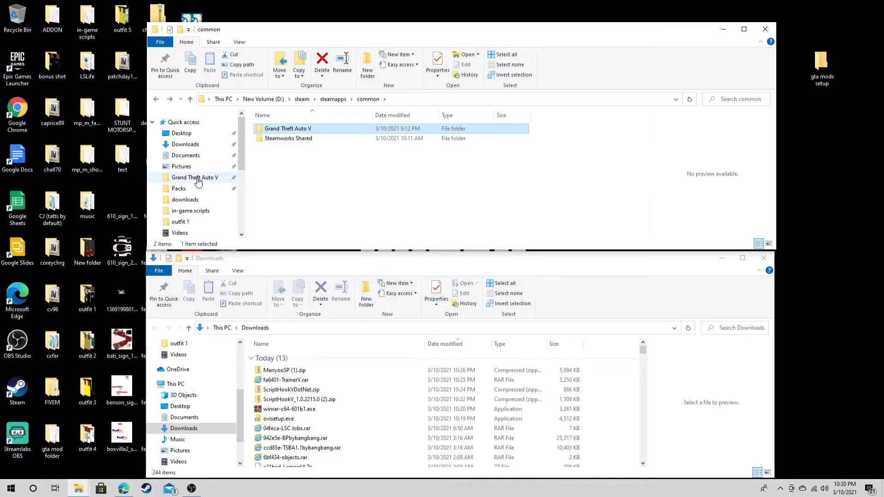
Open the Grand Theft Auto V folder from common and leave none of its files selected.
double_click(300, 131)
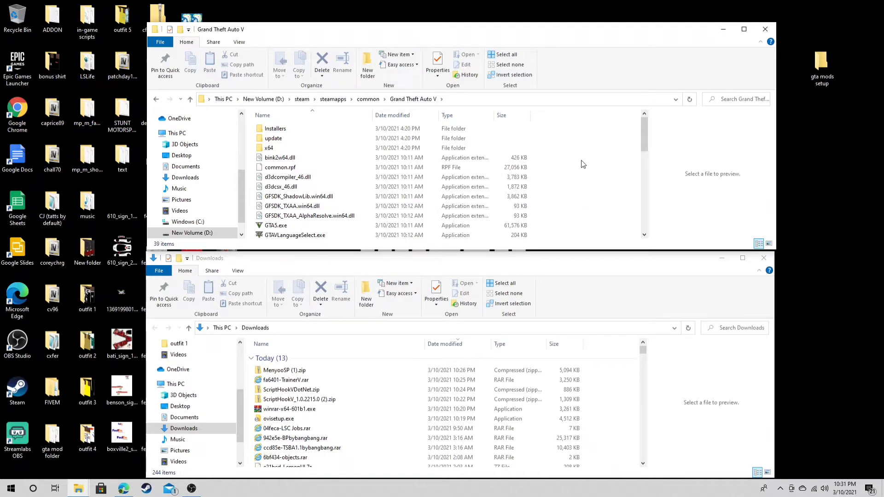
click(520, 159)
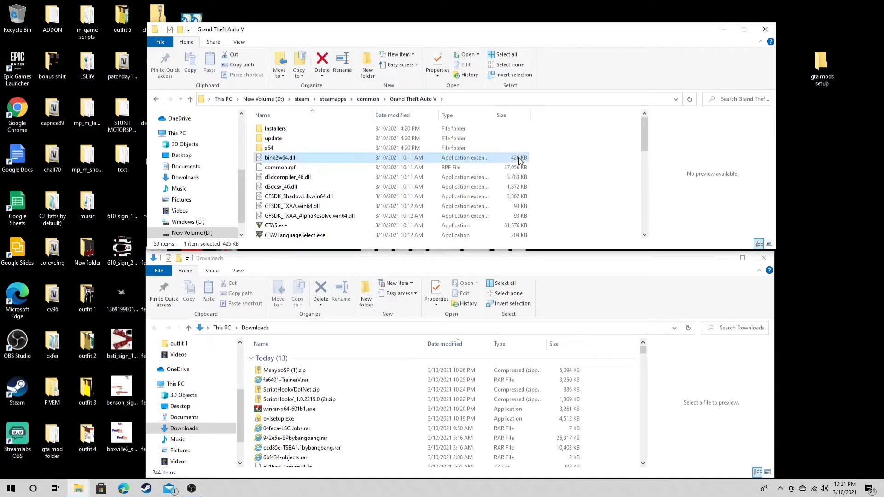
click(524, 168)
click(525, 178)
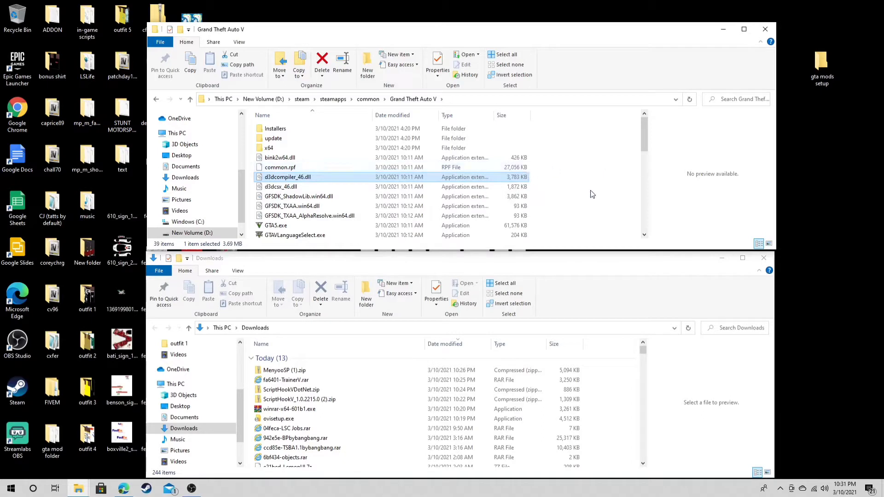
click(609, 177)
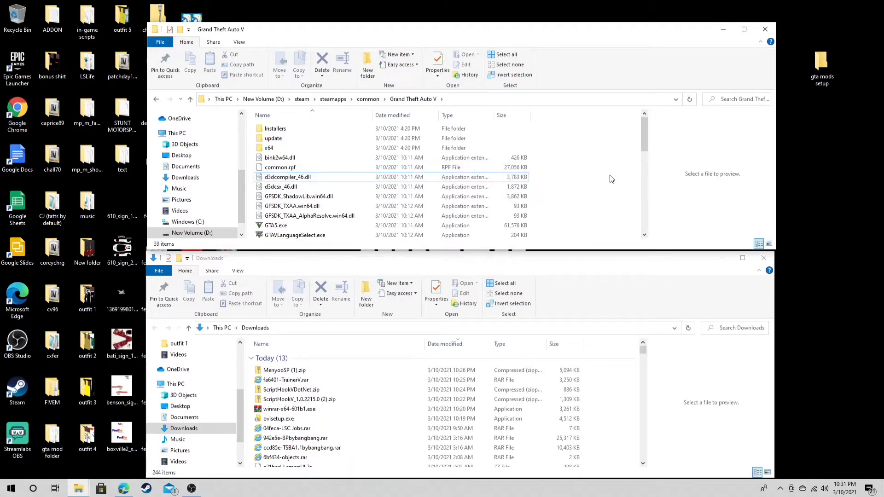
Create a new folder named mods inside the Grand Theft Auto V folder.
right_click(604, 174)
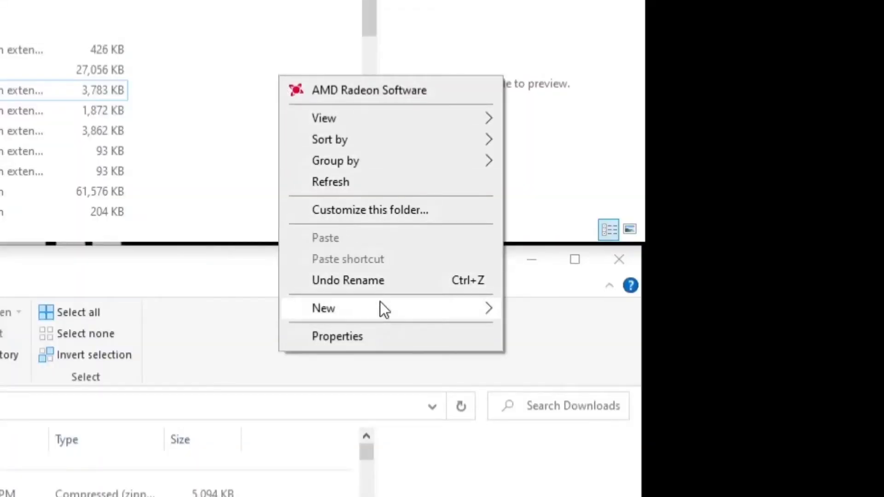
mouse_move(386, 308)
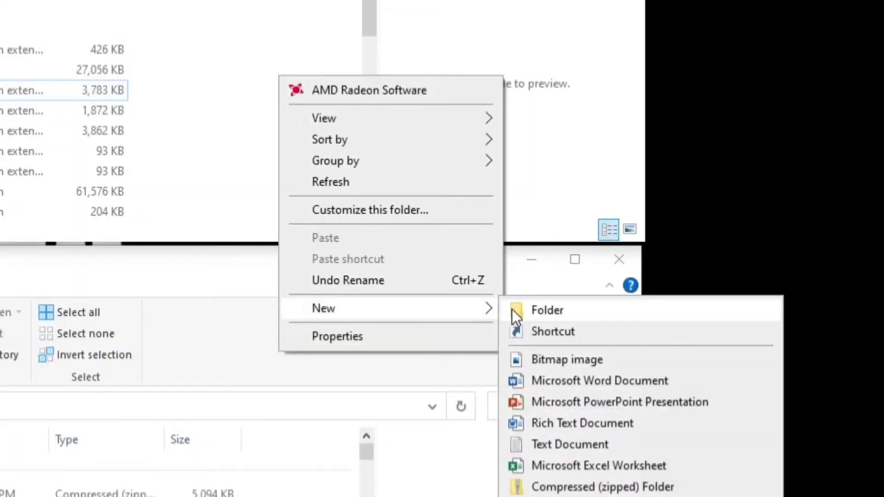
click(558, 311)
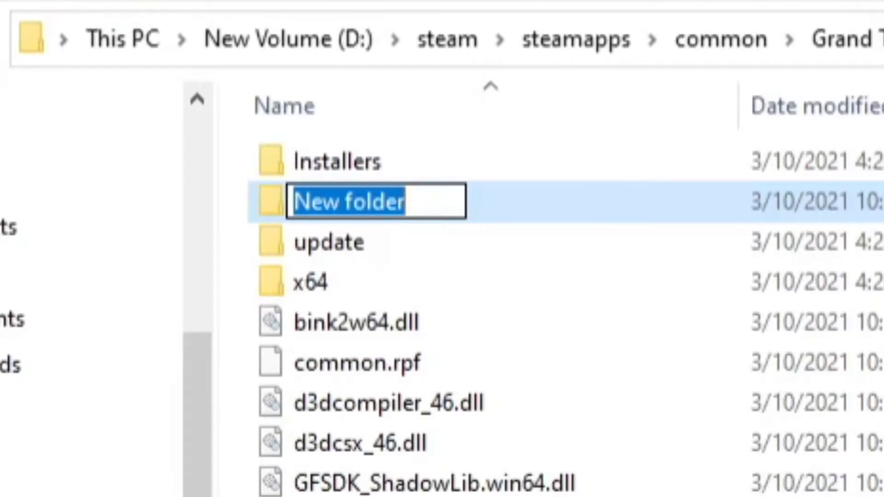
text(m)
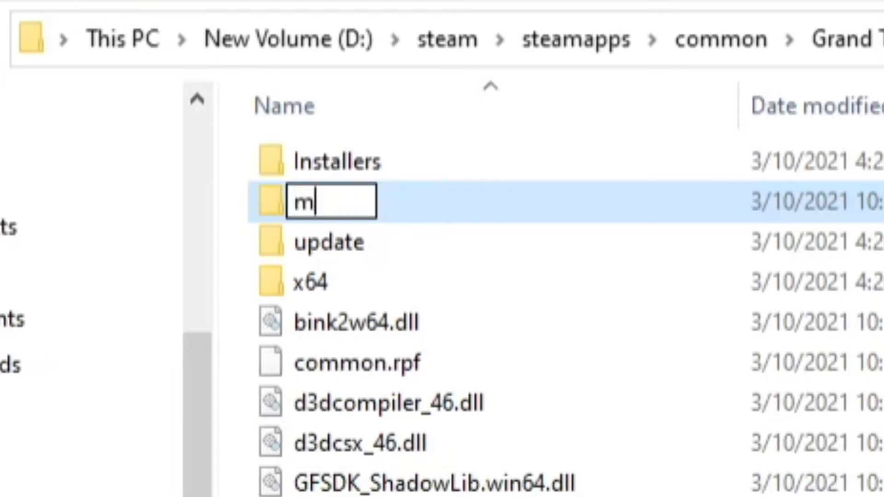
text(ods)
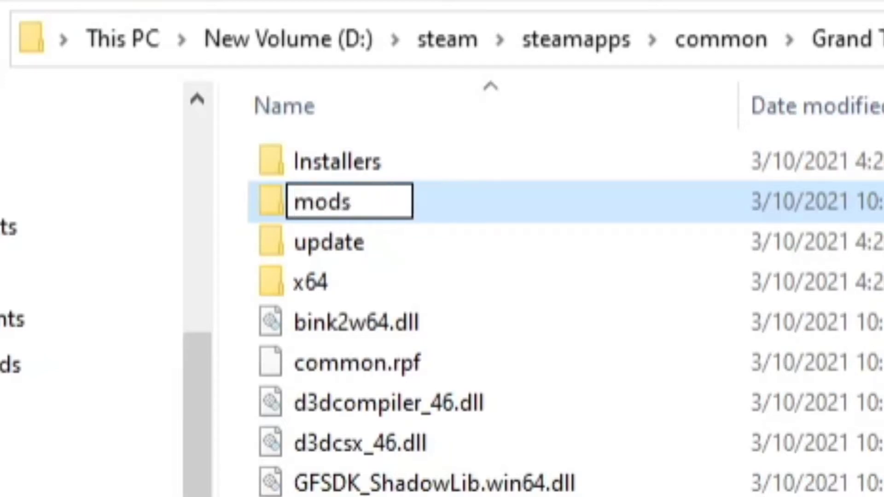
key(Return)
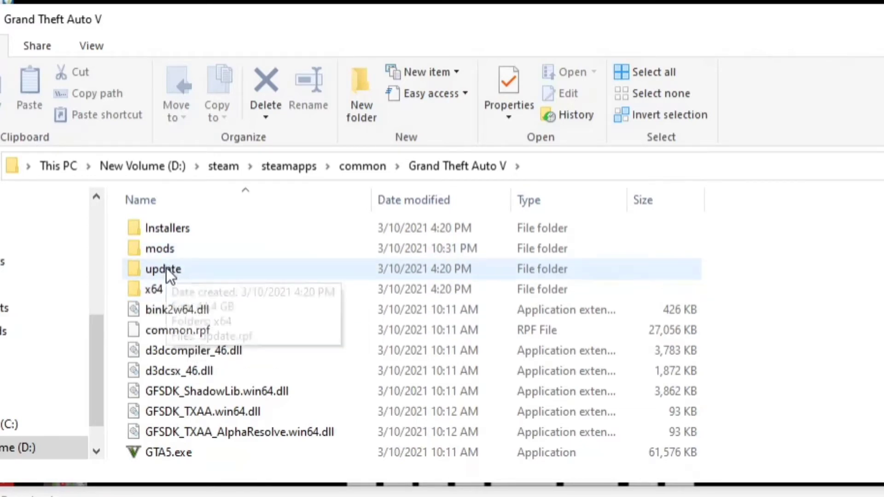
Select the update and x64 folders together in the Grand Theft Auto V folder.
click(187, 269)
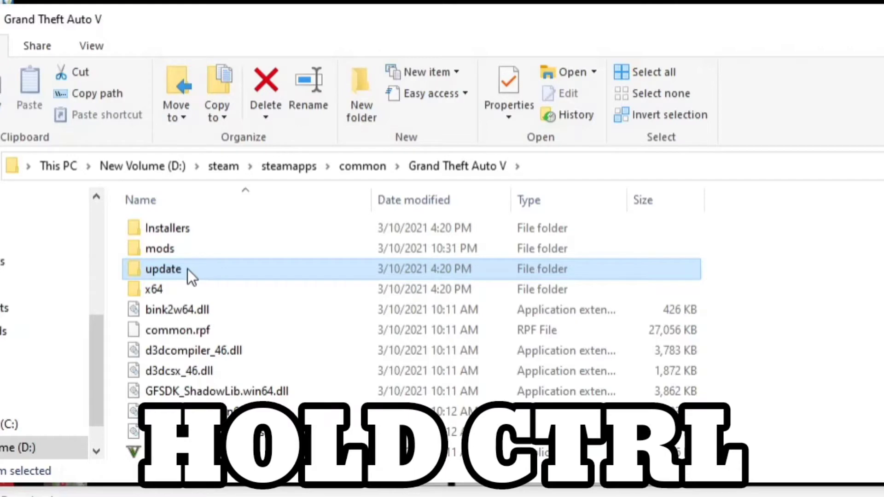
ctrl+click(172, 289)
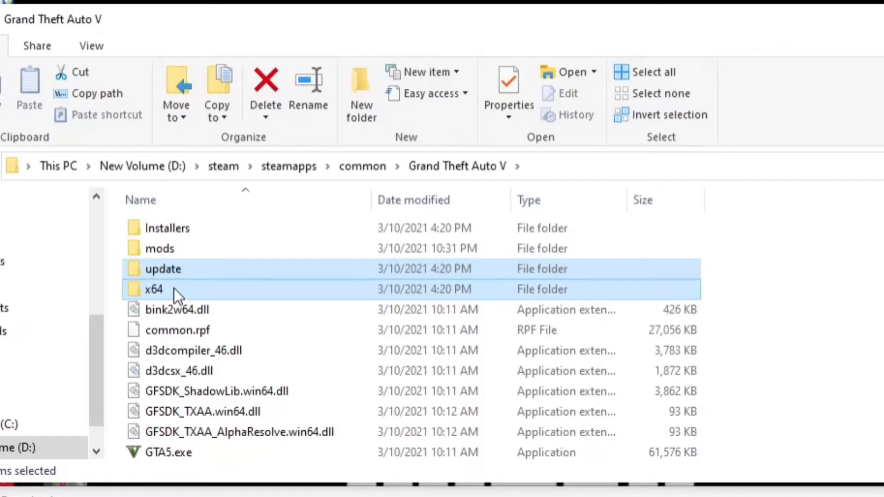
scroll(240, 328, down, 1)
scroll(240, 322, down, 3)
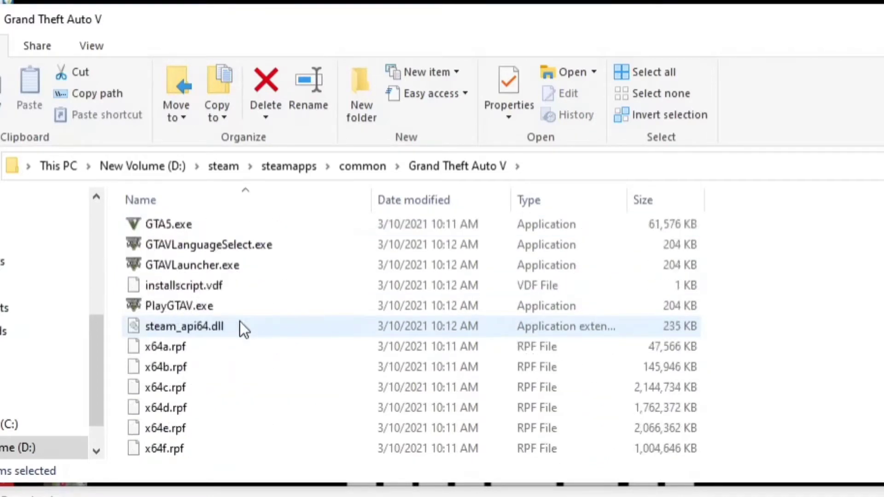
scroll(239, 321, up, 4)
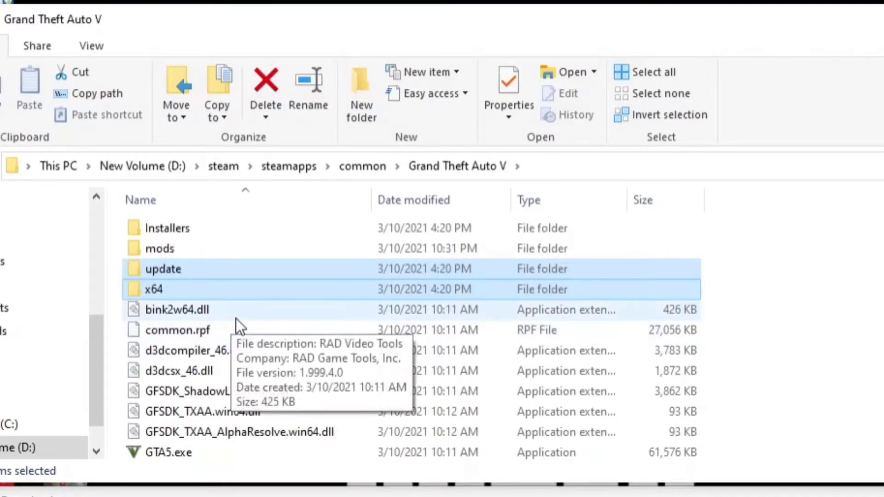
ctrl+scroll(242, 328, down, 2)
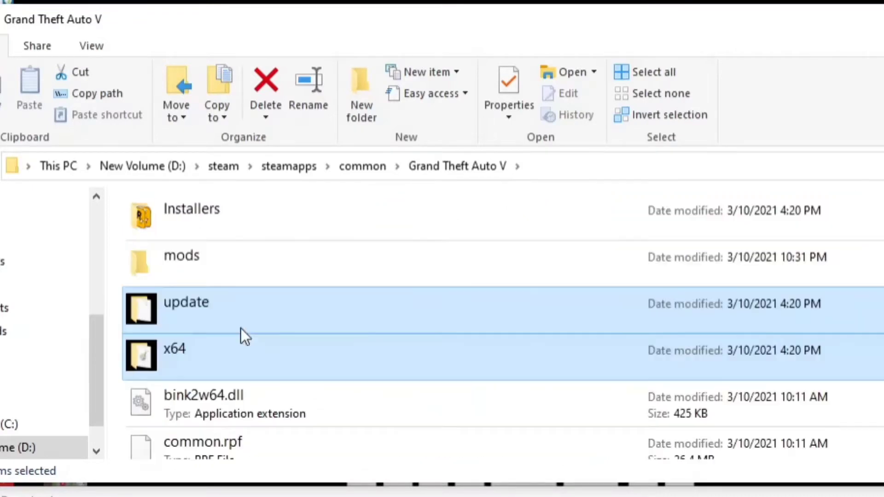
ctrl+scroll(241, 330, up, 4)
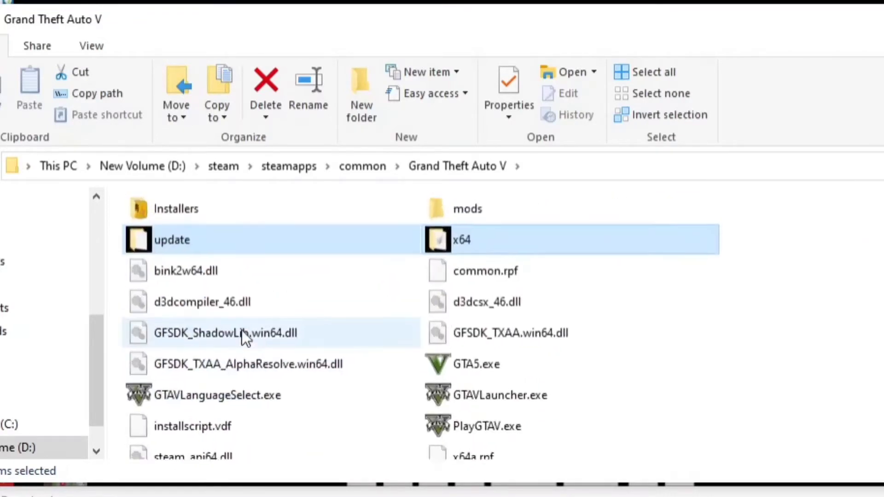
ctrl+scroll(242, 339, up, 1)
ctrl+scroll(243, 341, down, 2)
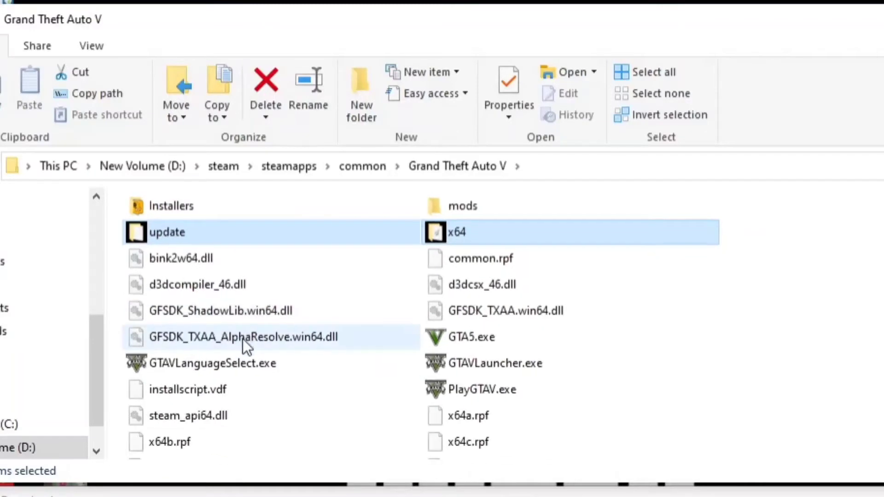
ctrl+scroll(243, 340, down, 3)
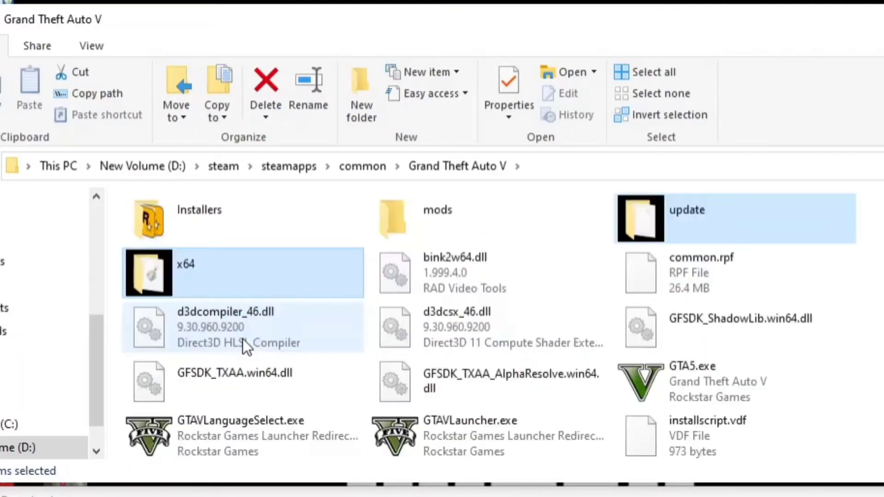
ctrl+scroll(242, 339, up, 1)
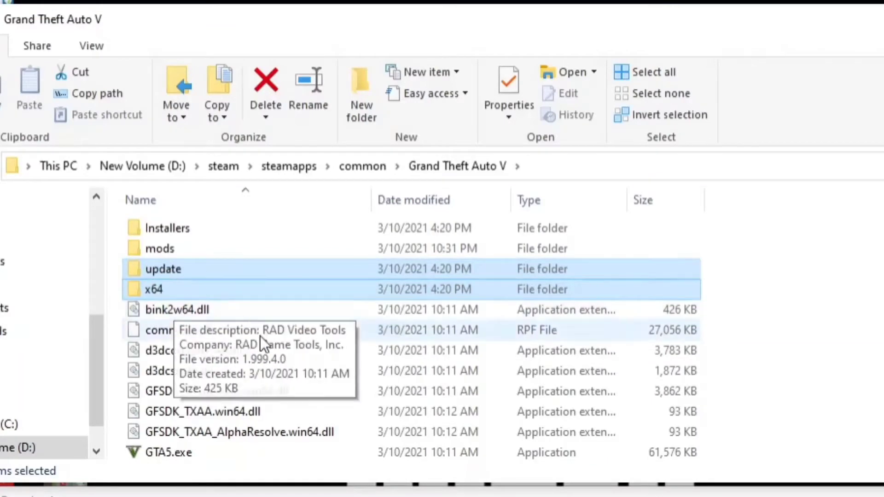
Add the x64e.rpf and x64v.rpf files to the selection containing the update and x64 folders.
scroll(271, 345, down, 4)
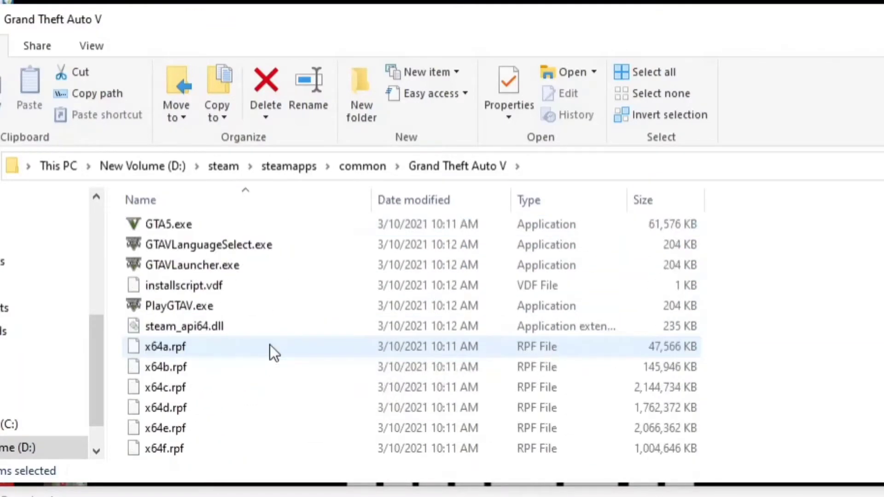
scroll(270, 344, down, 1)
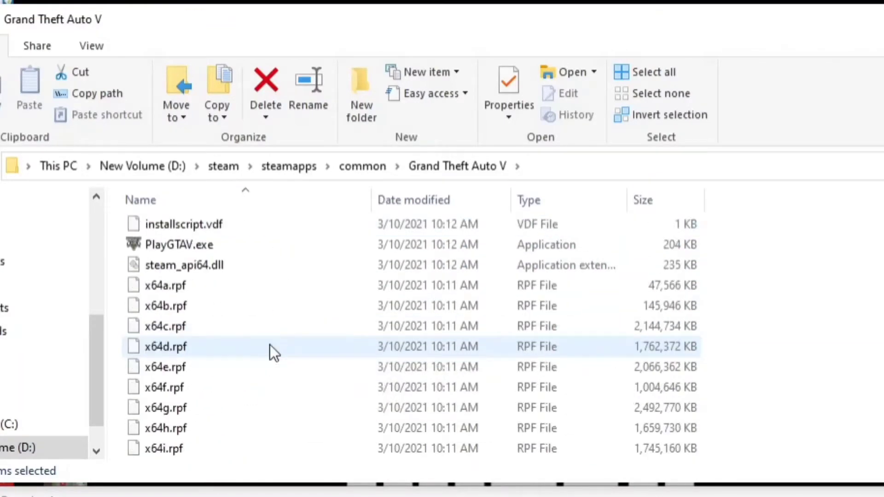
click(205, 369)
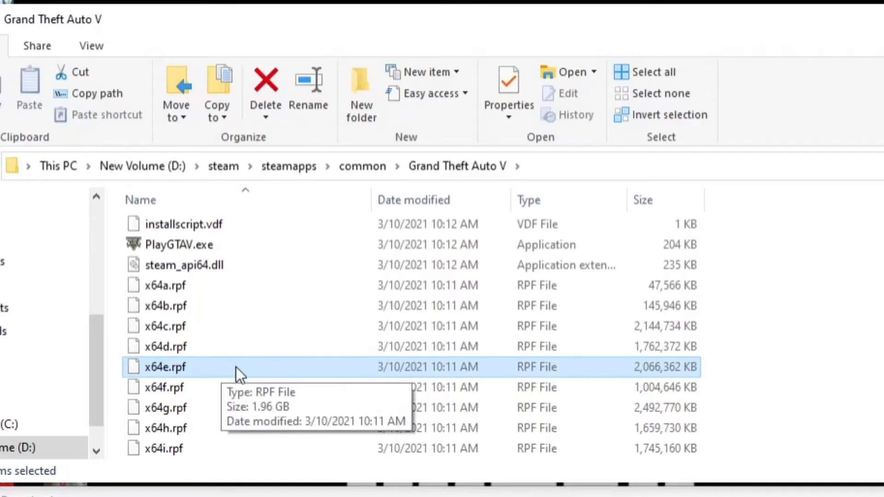
scroll(237, 366, up, 5)
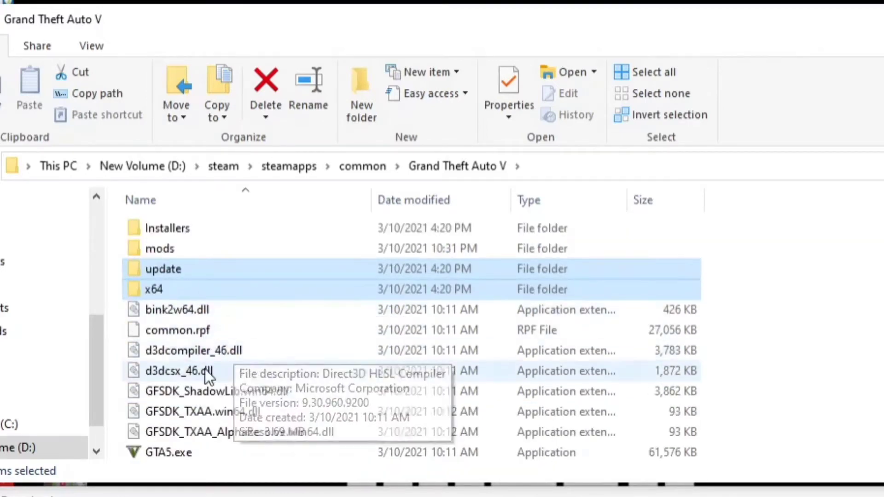
scroll(241, 383, down, 8)
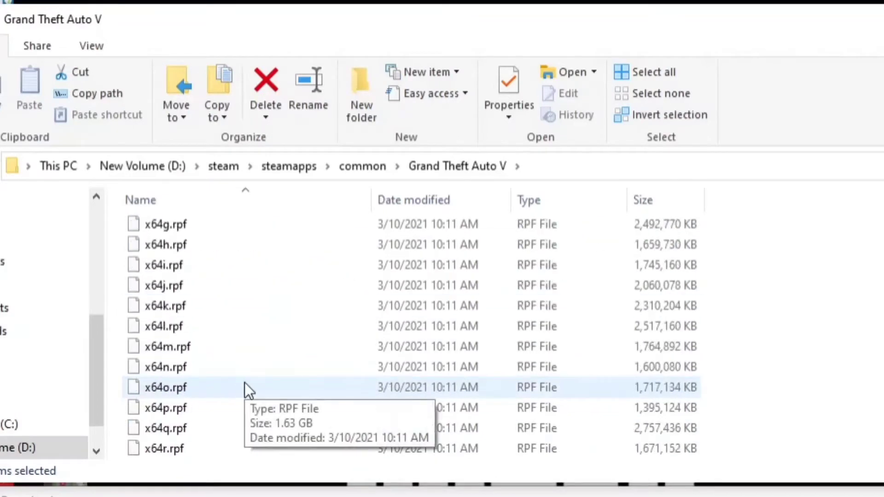
scroll(244, 383, up, 1)
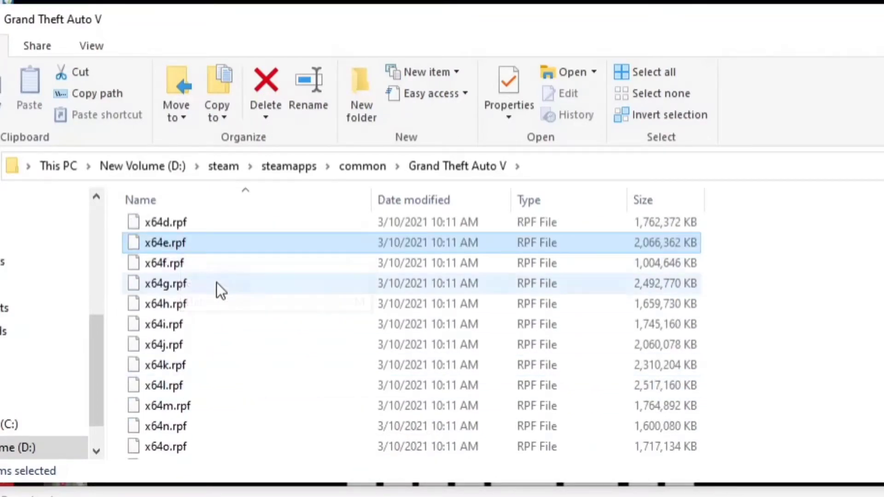
scroll(230, 382, down, 3)
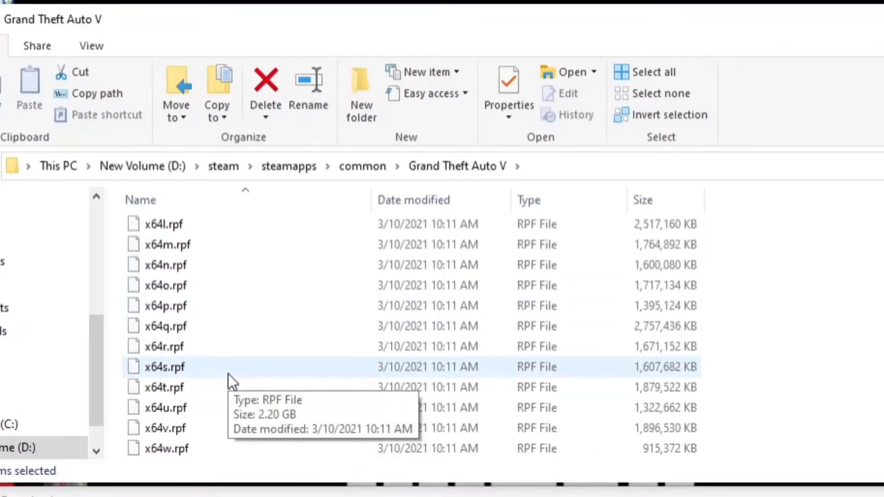
click(198, 425)
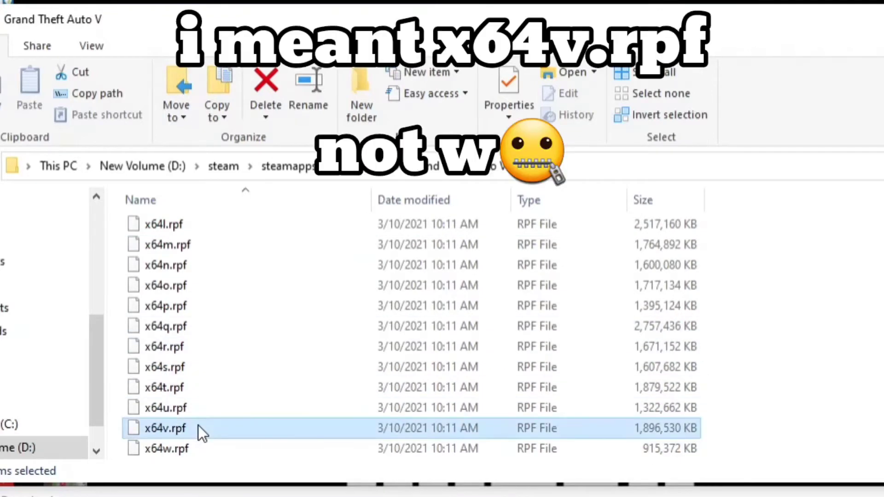
Copy the selected update and x64 folders together with x64e.rpf and x64v.rpf, and open the mods folder.
scroll(206, 414, up, 2)
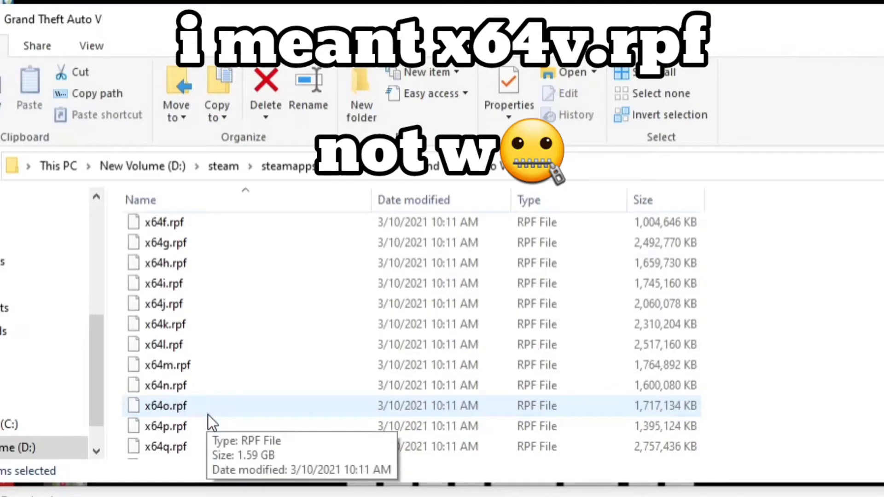
scroll(208, 417, down, 2)
scroll(239, 400, up, 4)
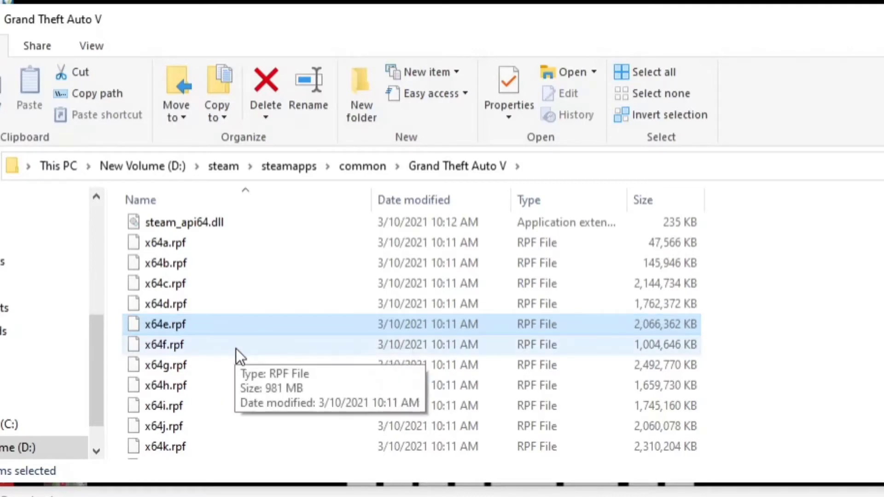
scroll(235, 350, up, 3)
scroll(247, 364, down, 7)
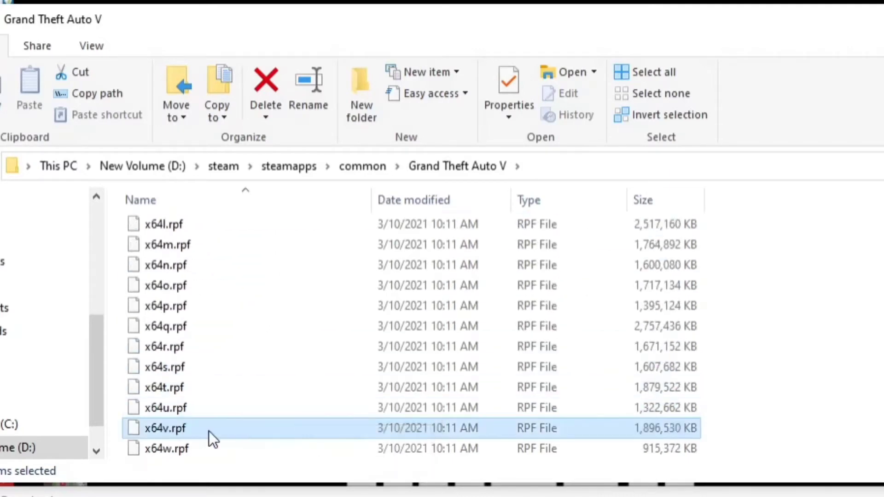
scroll(257, 430, up, 4)
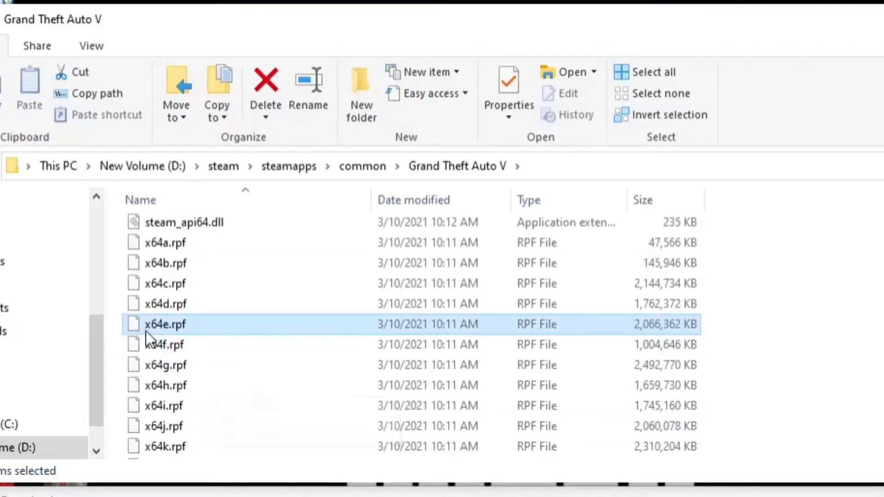
scroll(272, 368, up, 7)
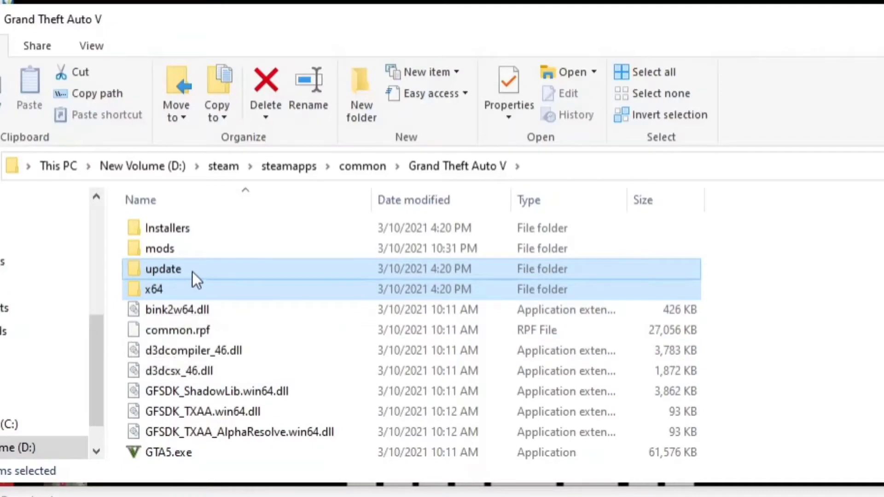
right_click(206, 271)
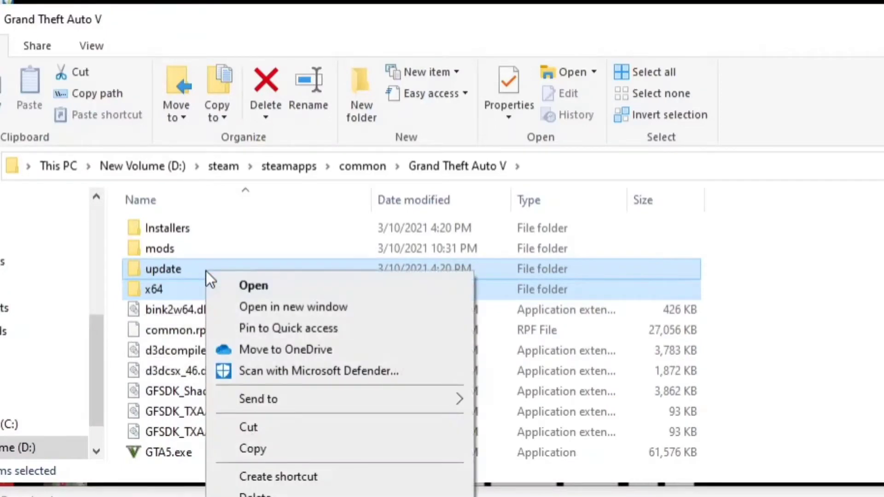
click(258, 447)
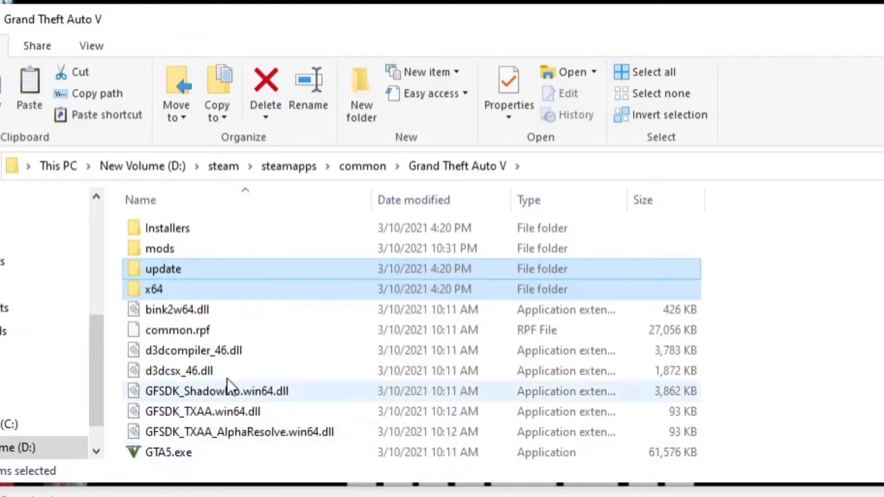
double_click(186, 248)
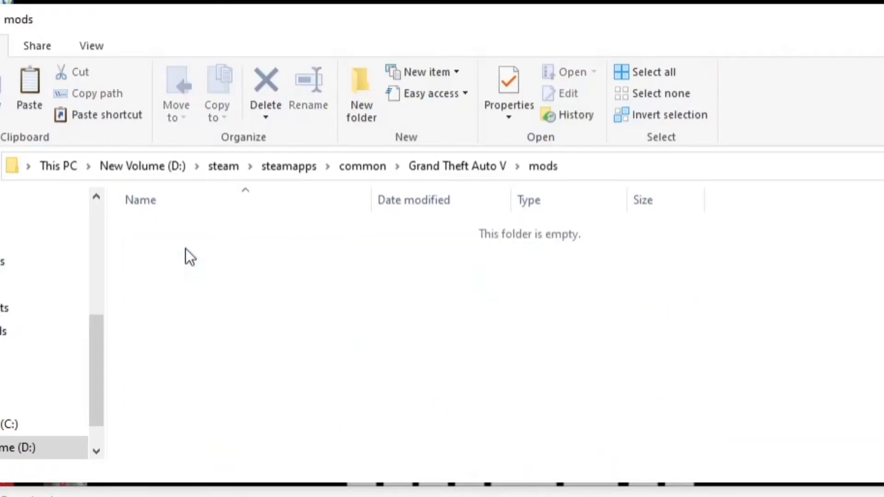
Paste the copied game folders and files into the mods folder and return to the Grand Theft Auto V folder.
right_click(364, 316)
click(422, 480)
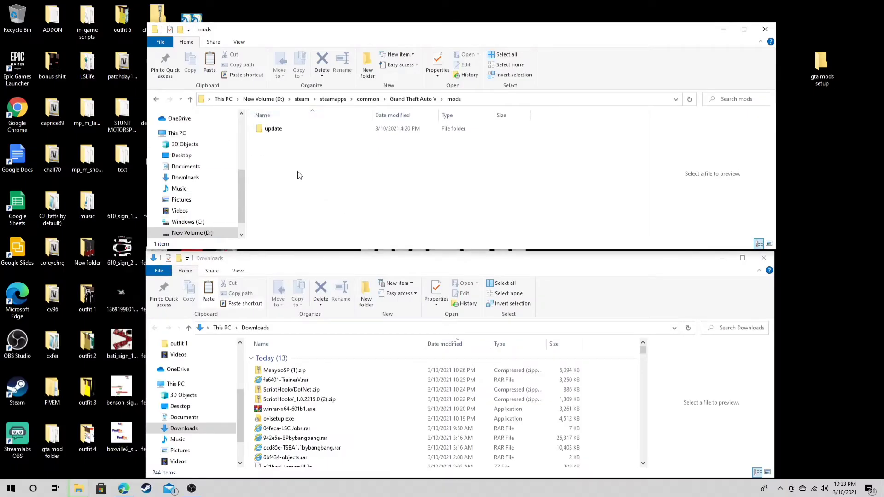
click(156, 101)
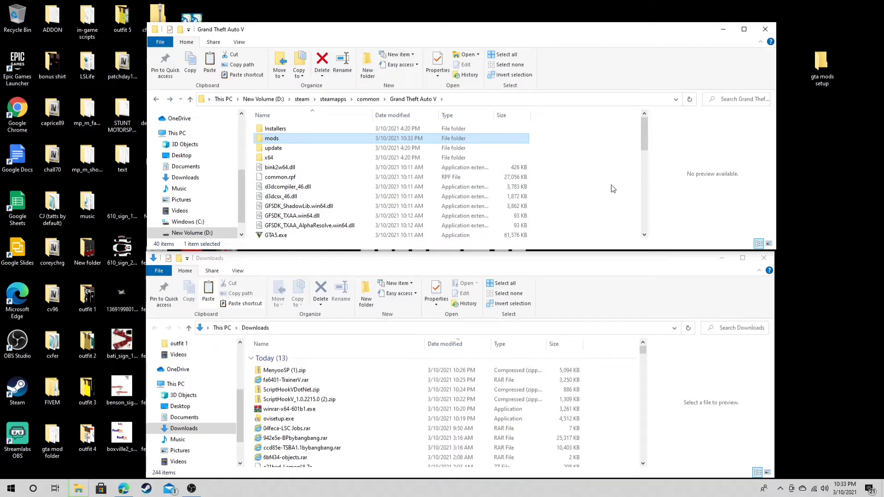
Create a new folder named scripts inside the Grand Theft Auto V folder.
right_click(607, 163)
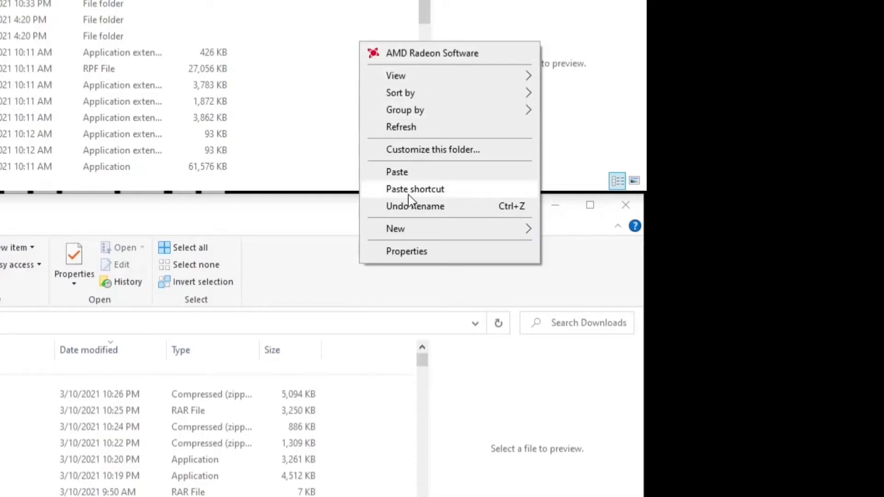
mouse_move(469, 233)
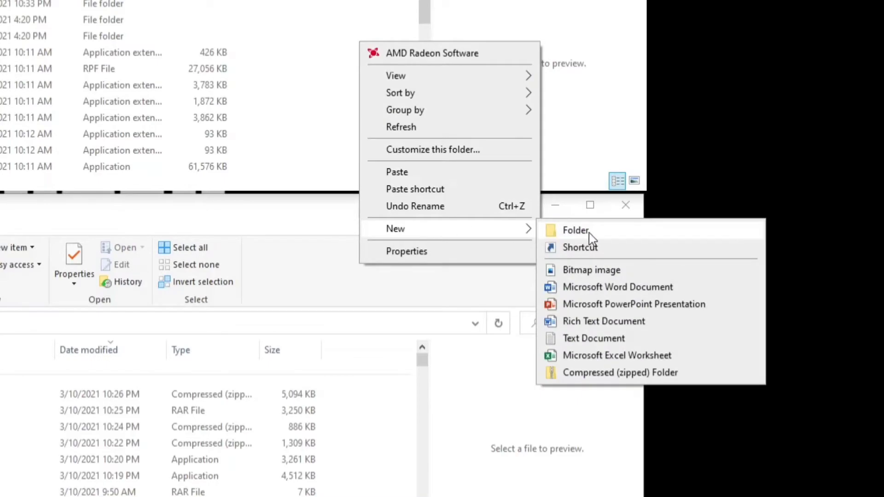
click(590, 233)
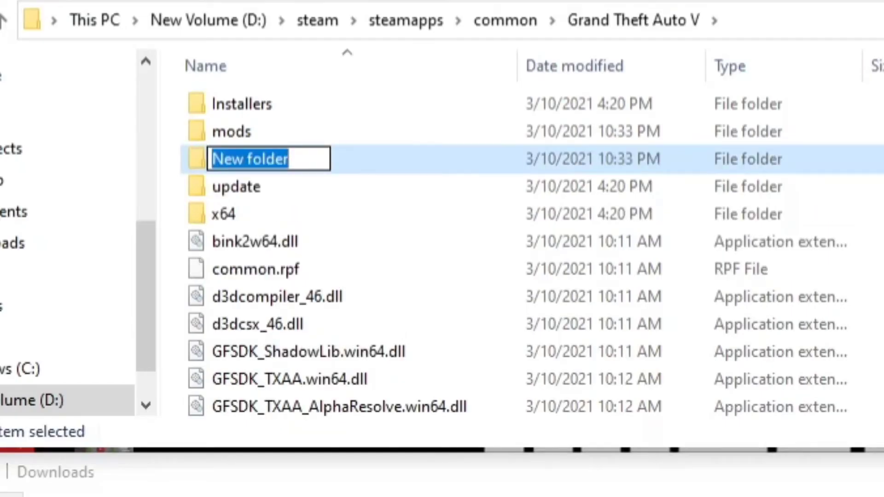
text(scri)
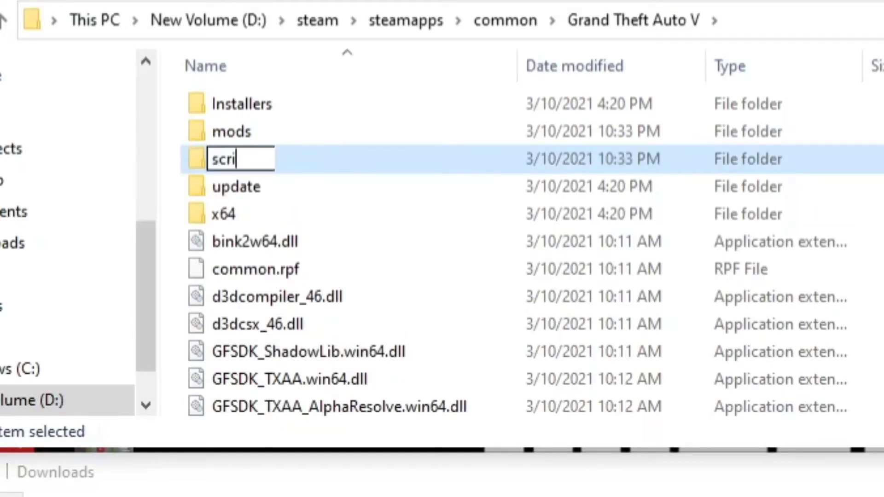
text(pts)
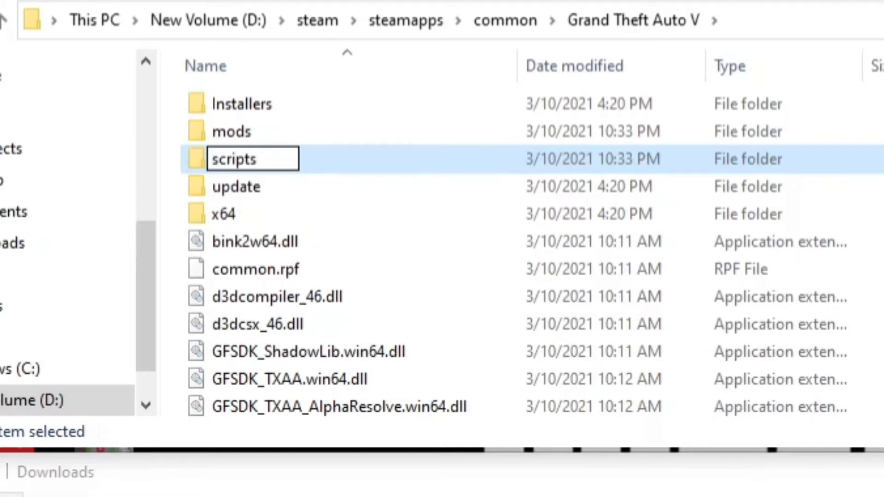
click(879, 273)
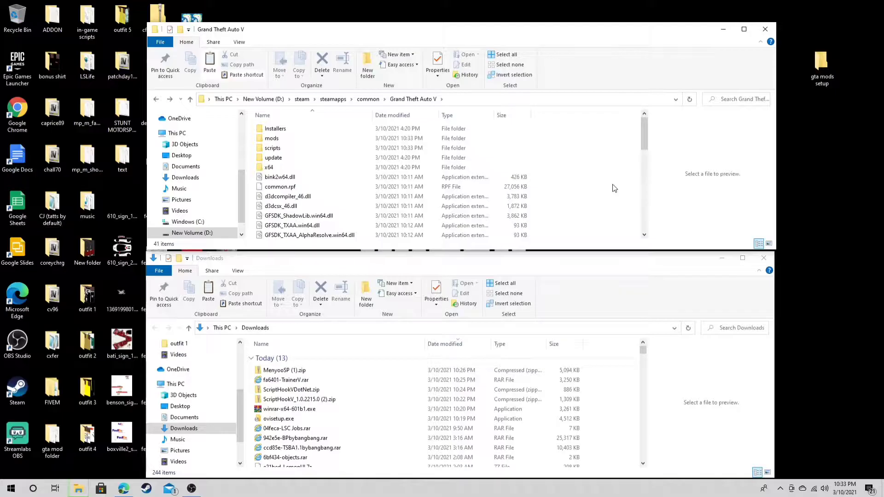
Check the contents of the mods folder, return to the Grand Theft Auto V folder and minimize its window.
double_click(286, 139)
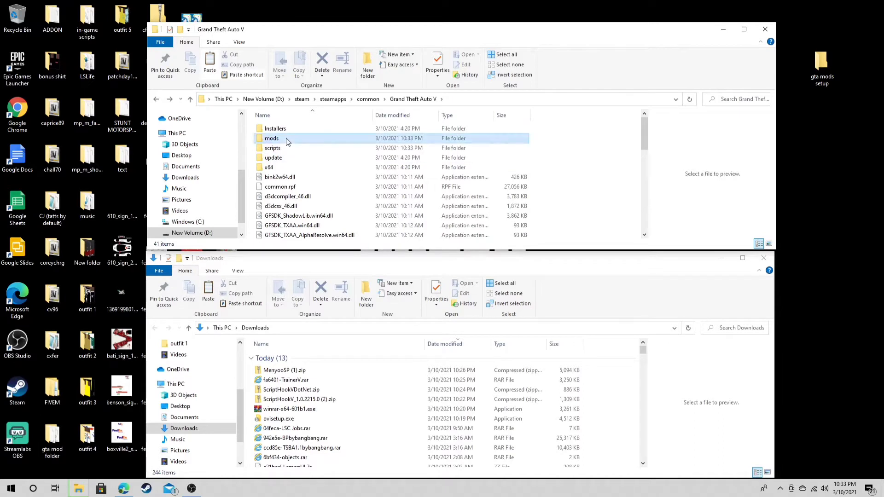
click(157, 99)
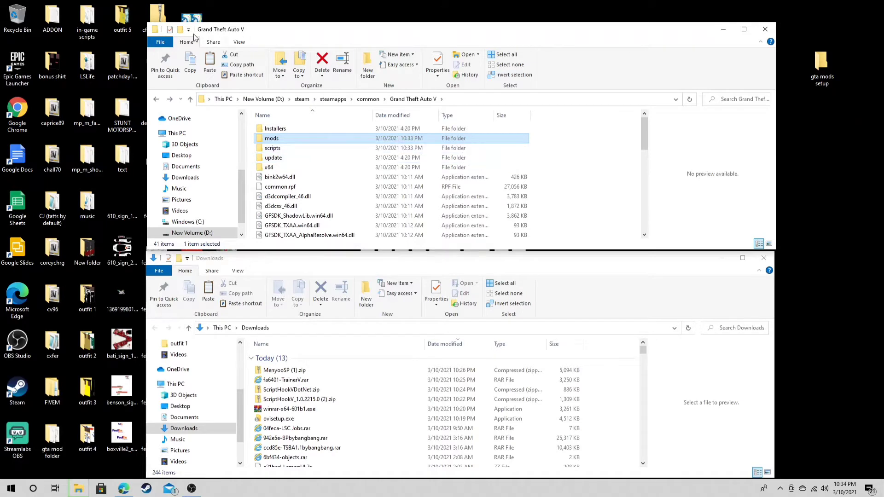
click(723, 30)
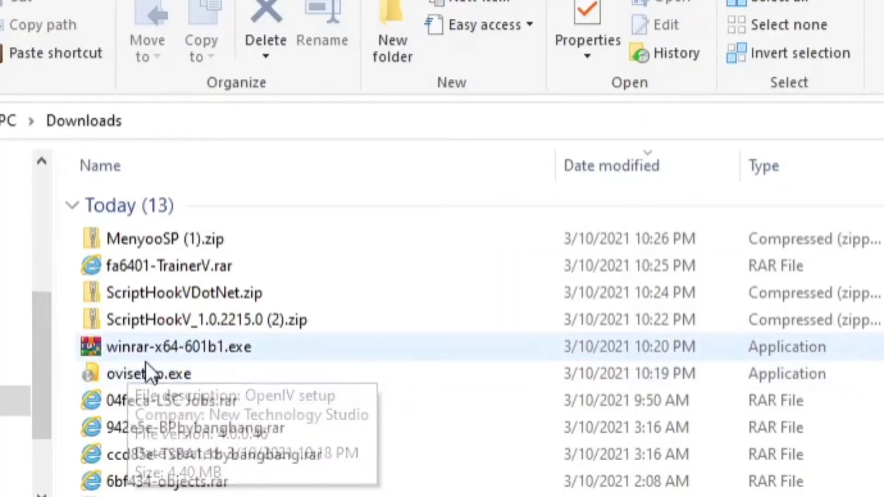
Run the ovisetup.exe installer from Downloads and choose English as the installation language.
click(167, 371)
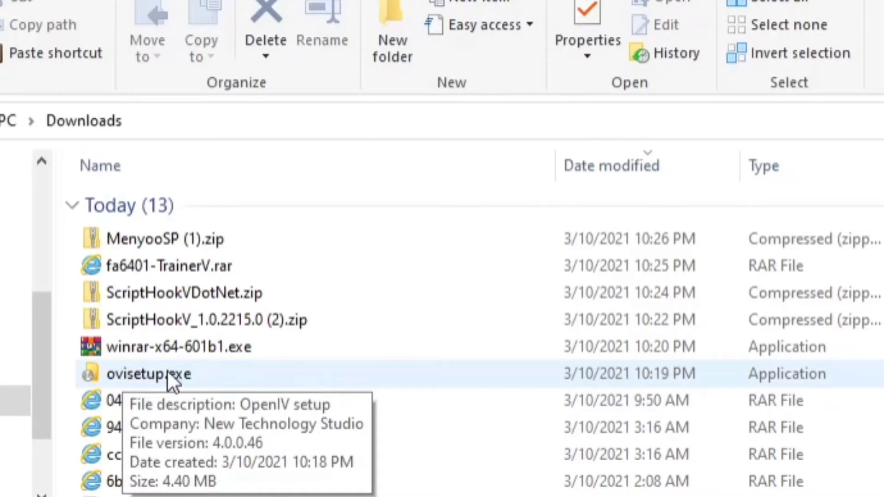
double_click(199, 375)
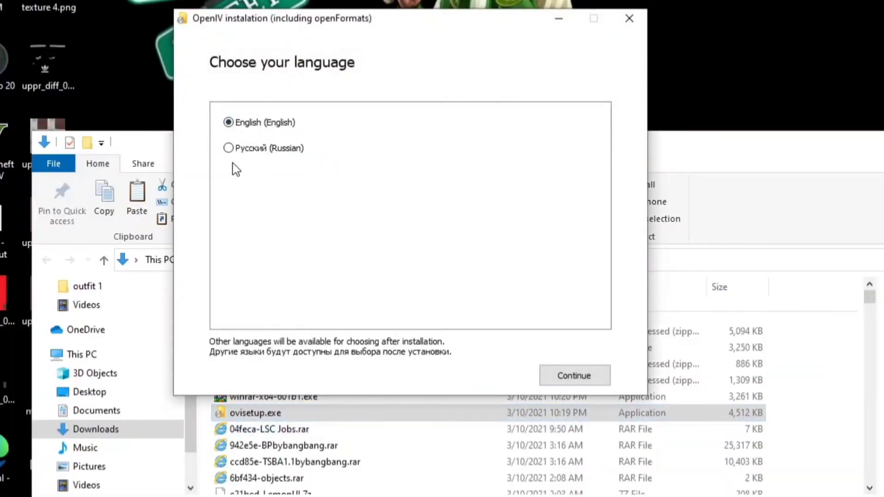
click(233, 124)
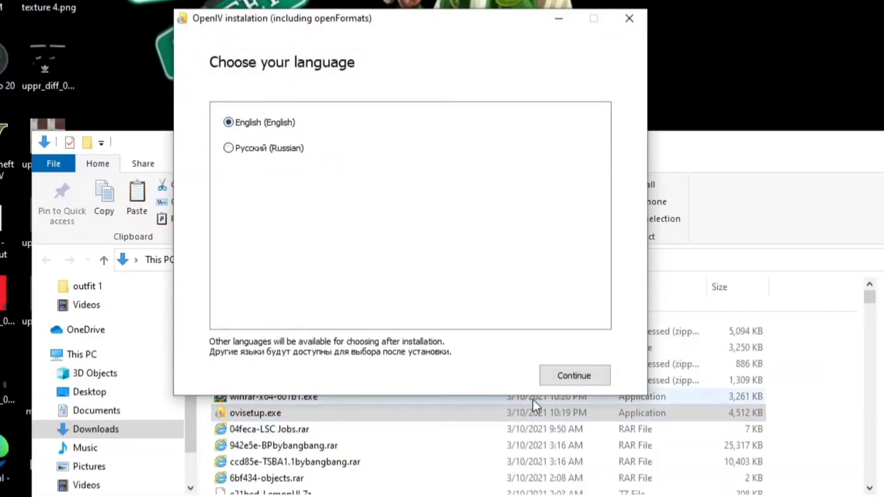
click(559, 380)
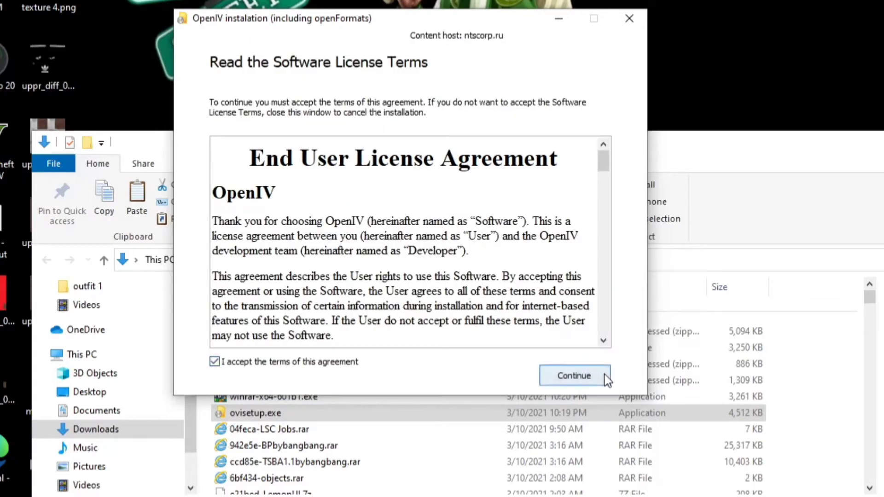
Accept the license terms and install OpenIV on this computer with a desktop icon, set to run after installation.
click(605, 378)
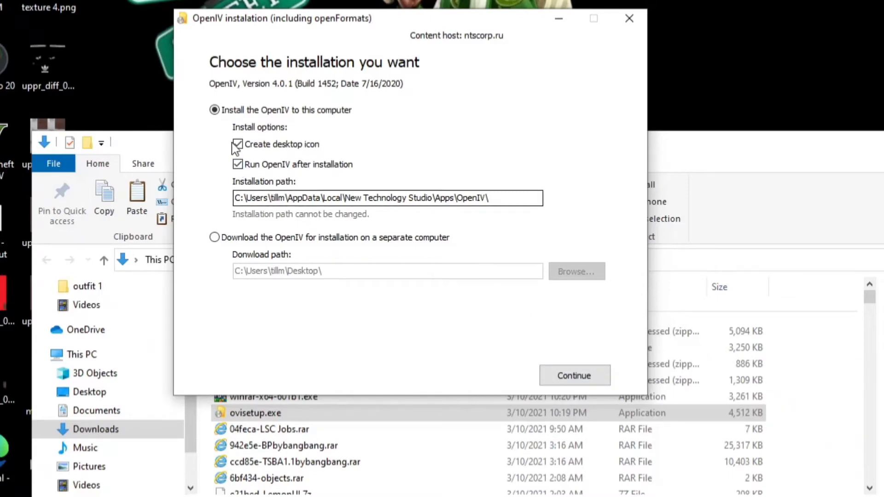
click(581, 379)
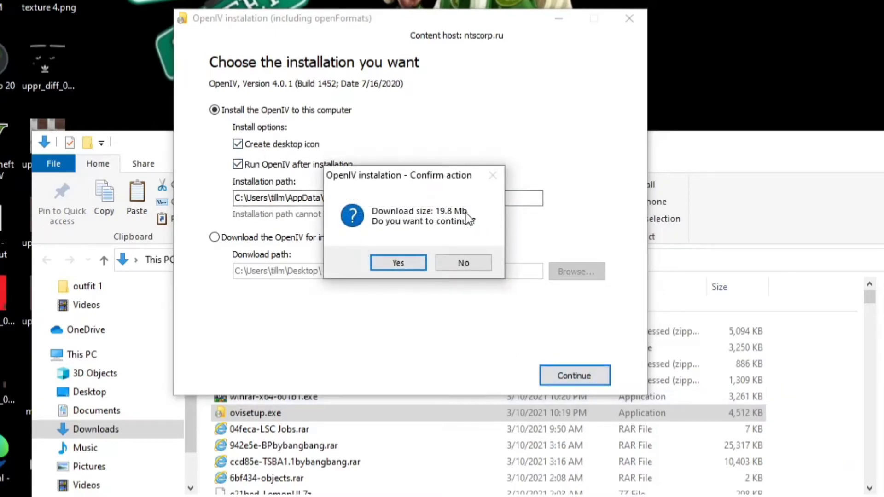
click(399, 264)
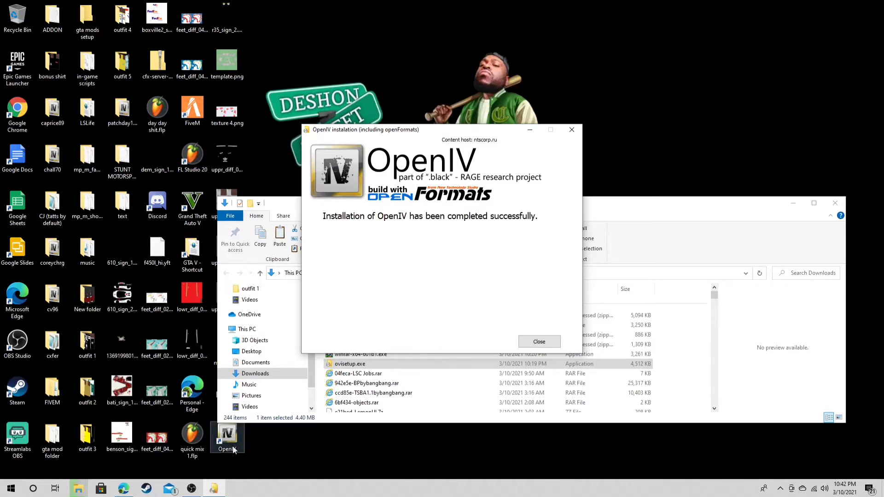
Close the OpenIV installer, minimize the Downloads window and choose the Windows version of Grand Theft Auto V in OpenIV.
click(538, 342)
drag(507, 208, 502, 243)
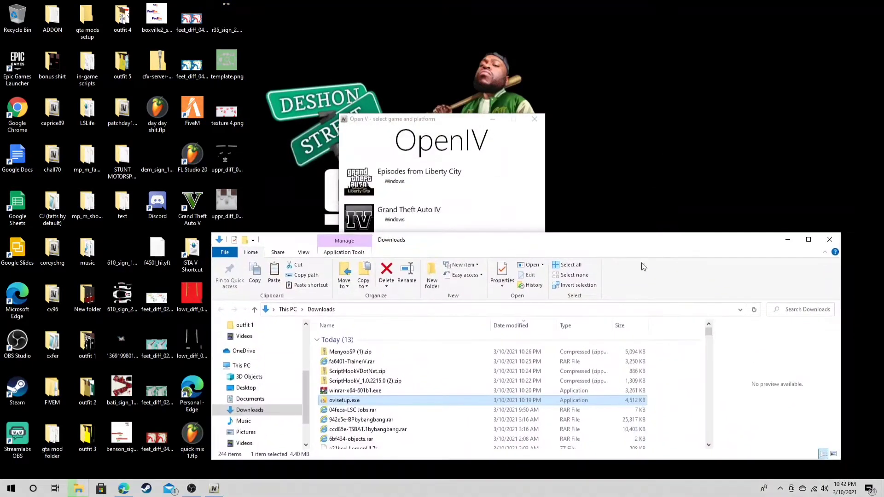
click(788, 239)
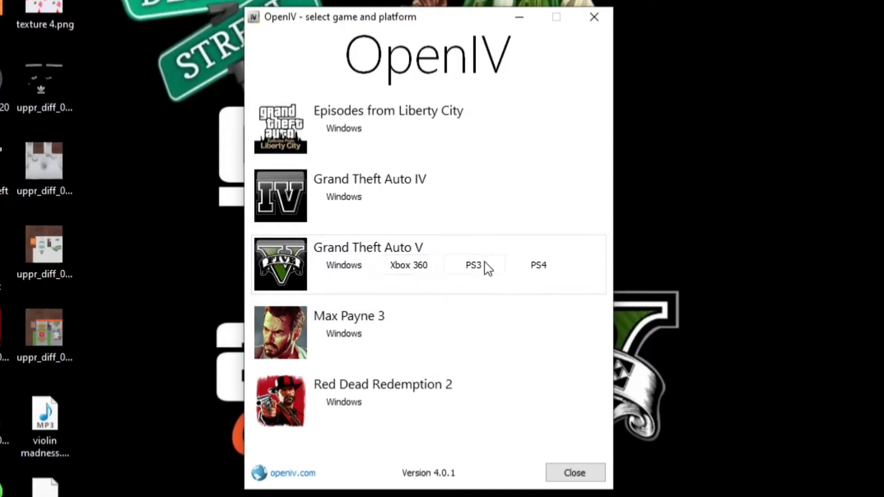
click(343, 269)
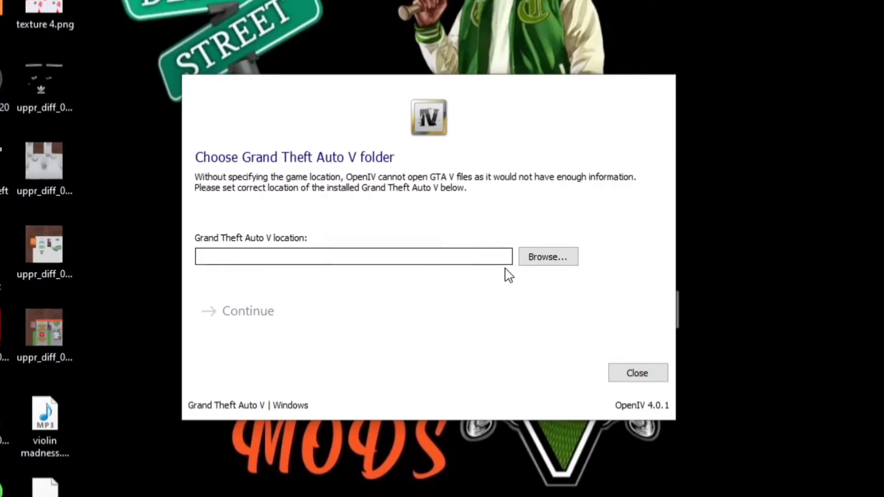
Set the Grand Theft Auto V location to D:\steam\steamapps\common\Grand Theft Auto V.
click(548, 258)
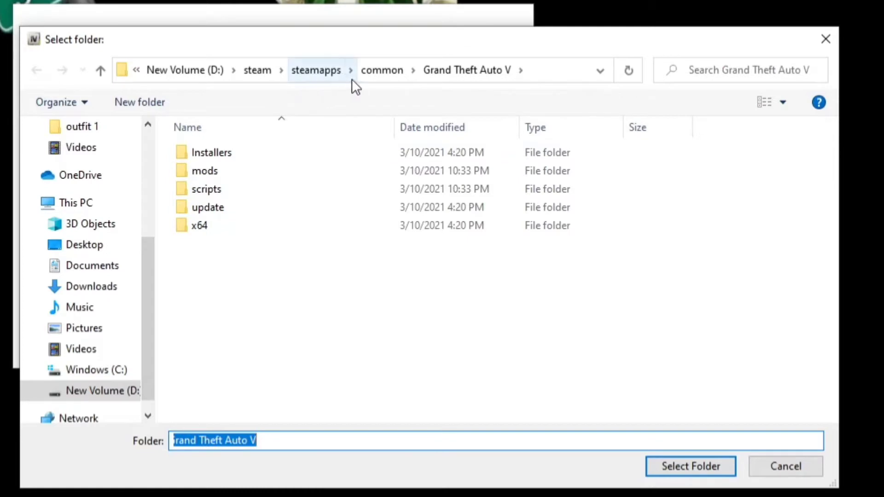
click(474, 78)
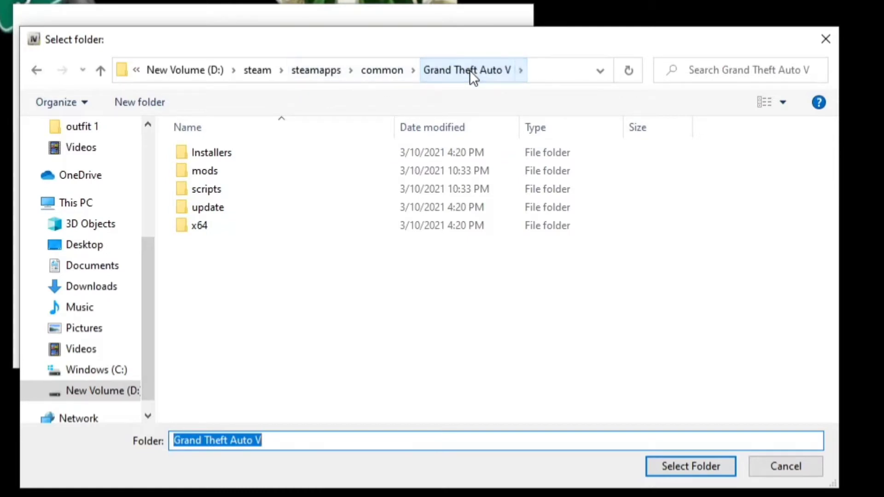
click(104, 394)
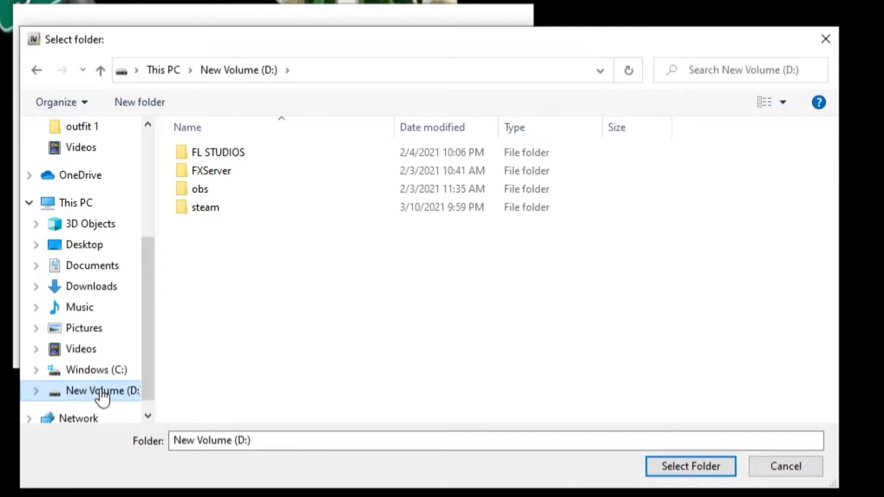
double_click(213, 209)
scroll(242, 308, down, 1)
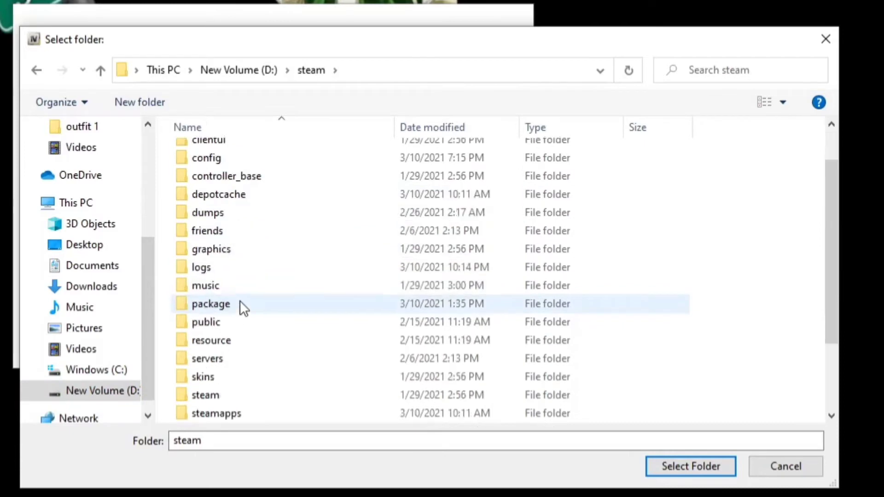
scroll(240, 306, down, 2)
double_click(245, 324)
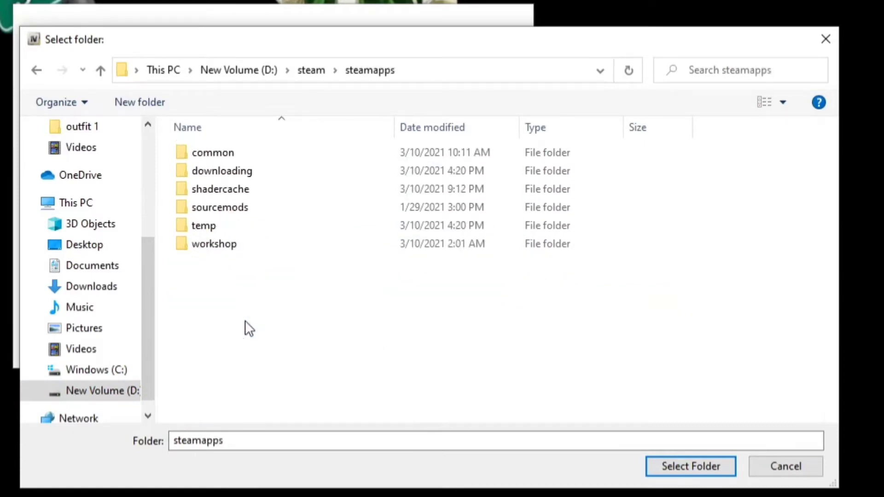
double_click(224, 152)
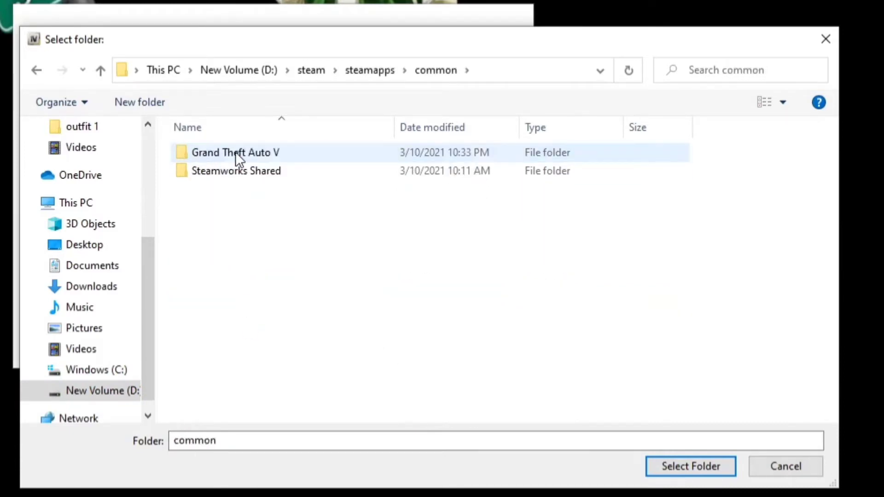
click(259, 152)
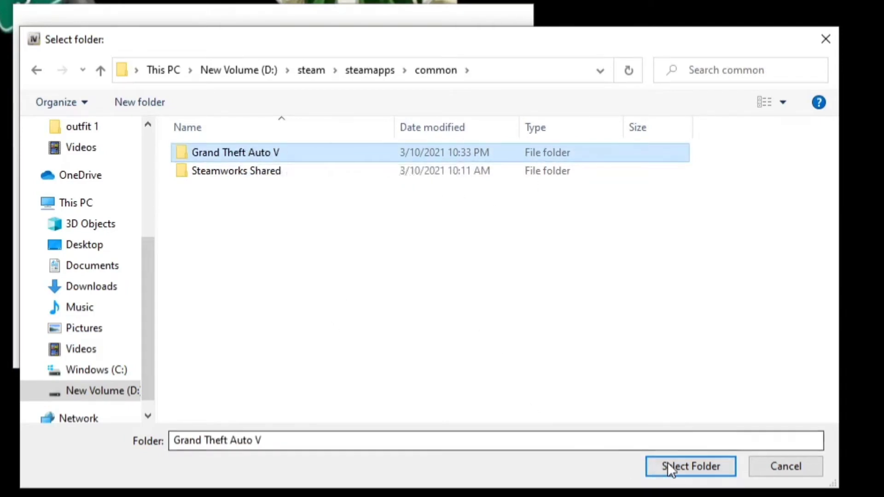
click(685, 467)
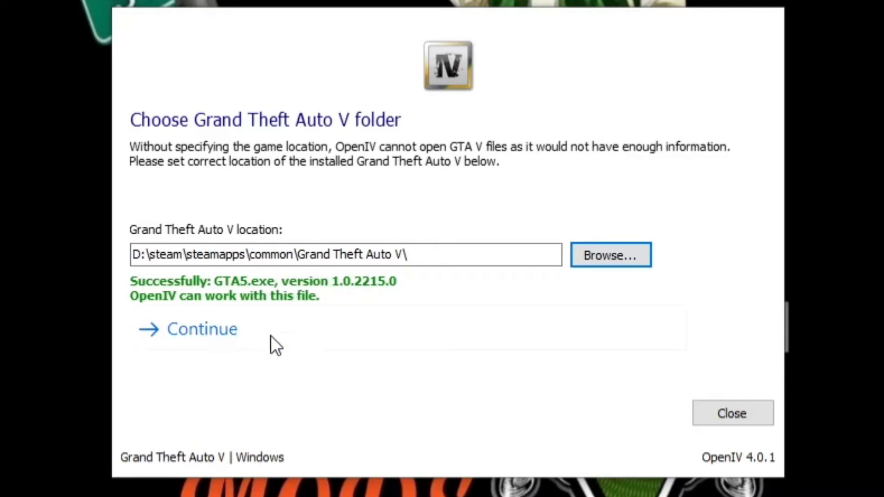
Continue past the game location and backup reminder pages to load the GTA V files in OpenIV.
click(210, 327)
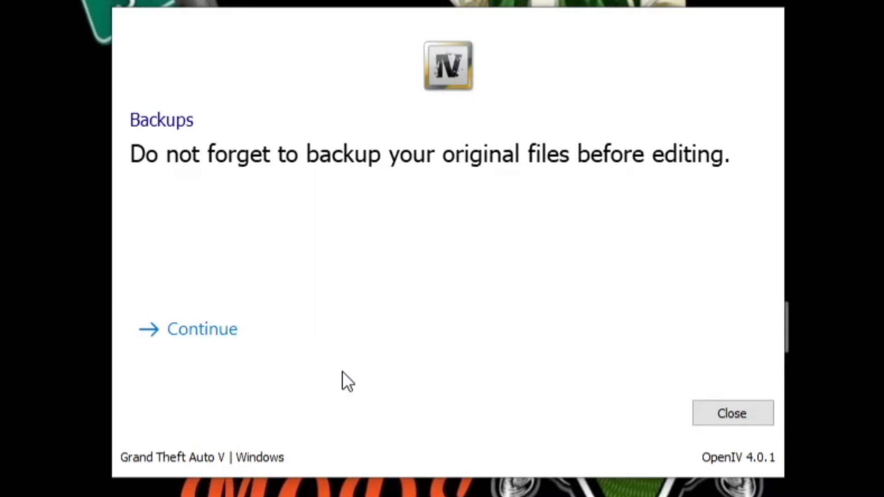
click(203, 329)
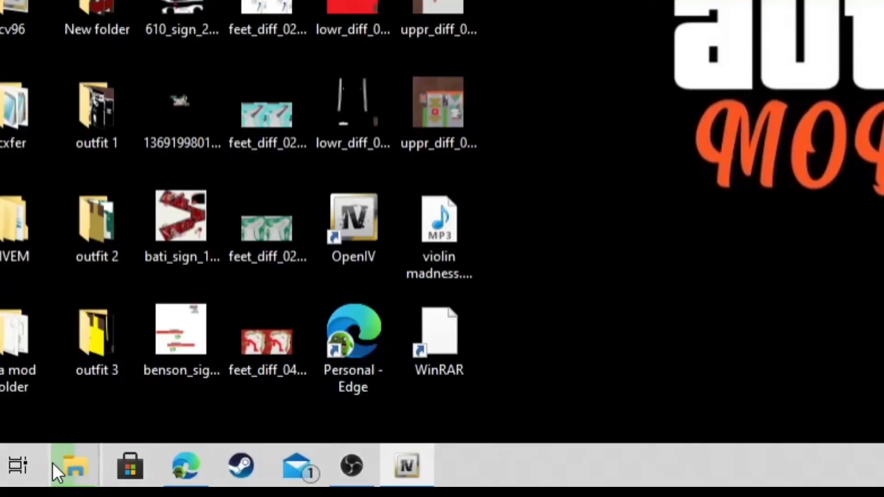
mouse_move(77, 473)
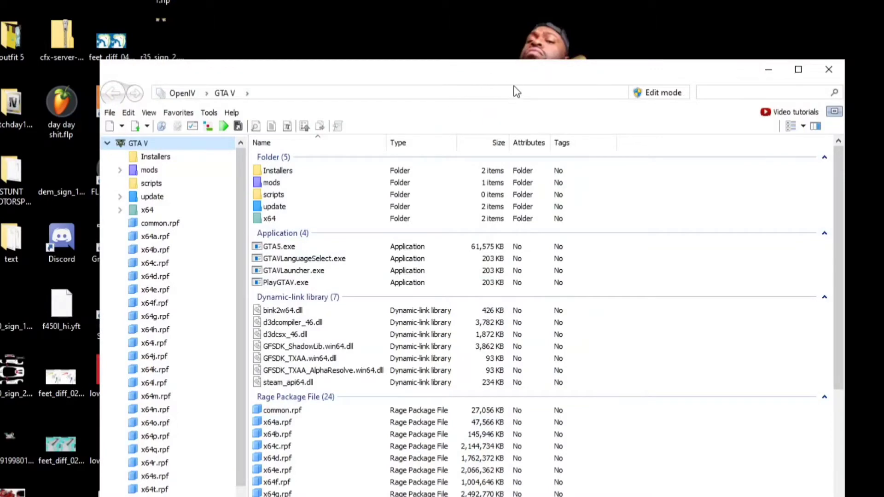
Reposition the OpenIV window, enable edit mode for the GTA V files and accept automatic saving of changes.
drag(521, 71, 568, 0)
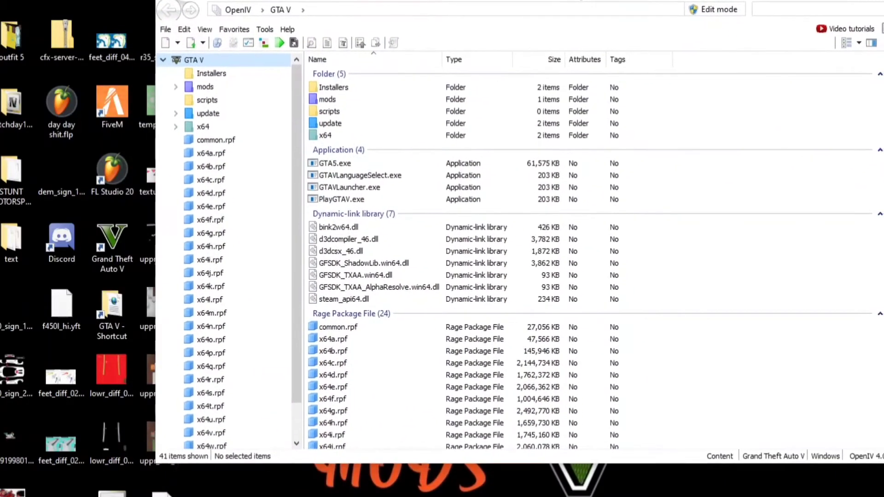
click(707, 9)
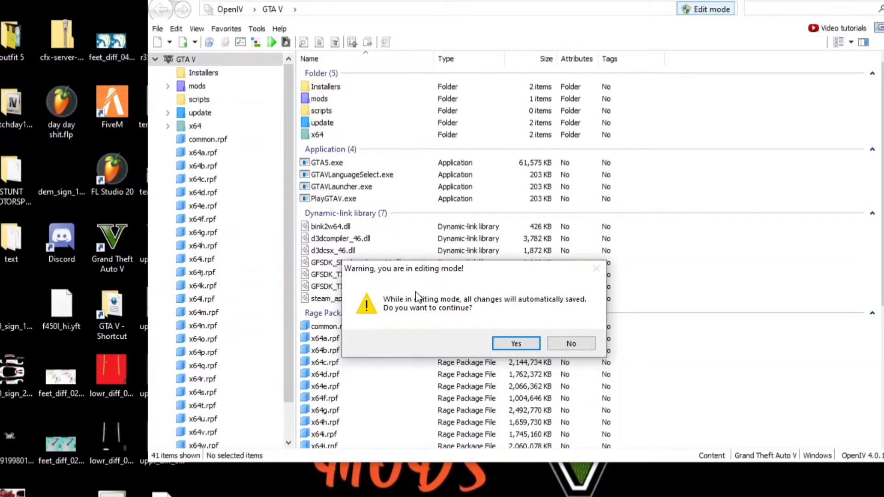
click(510, 344)
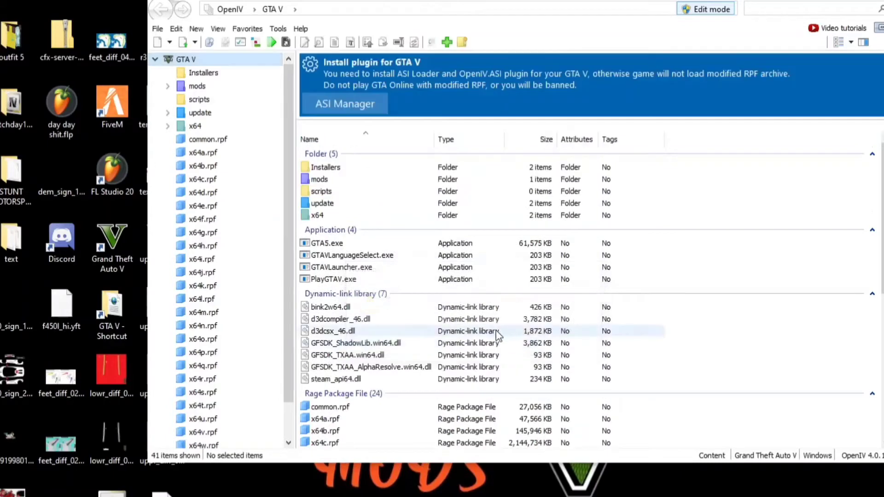
Install ASI Loader, OpenIV.ASI and openCamera for GTA V through the ASI Manager, and close OpenIV.
click(352, 102)
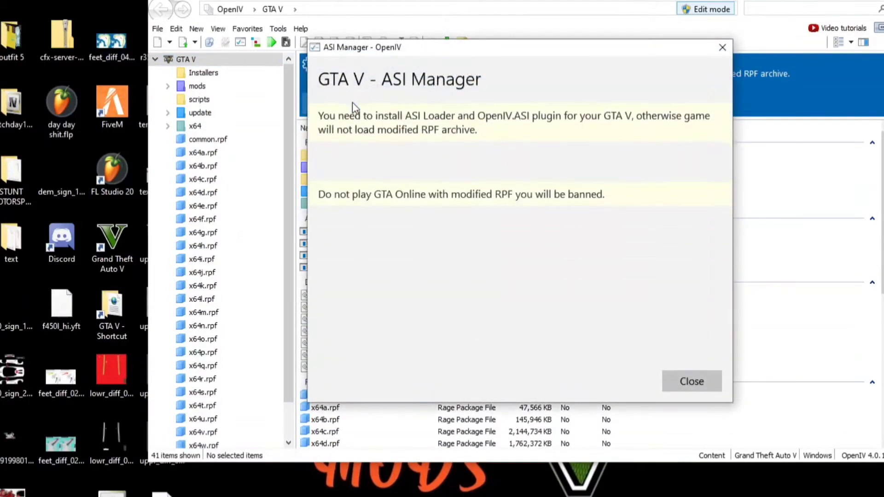
click(671, 183)
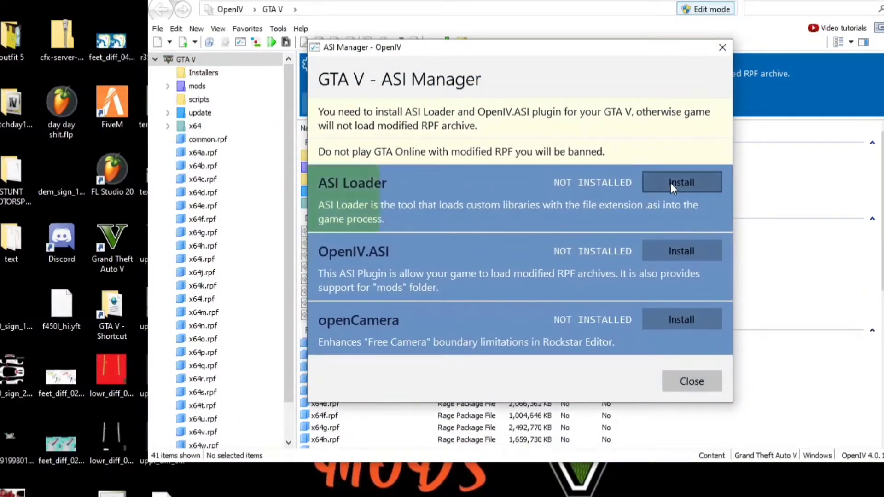
click(673, 255)
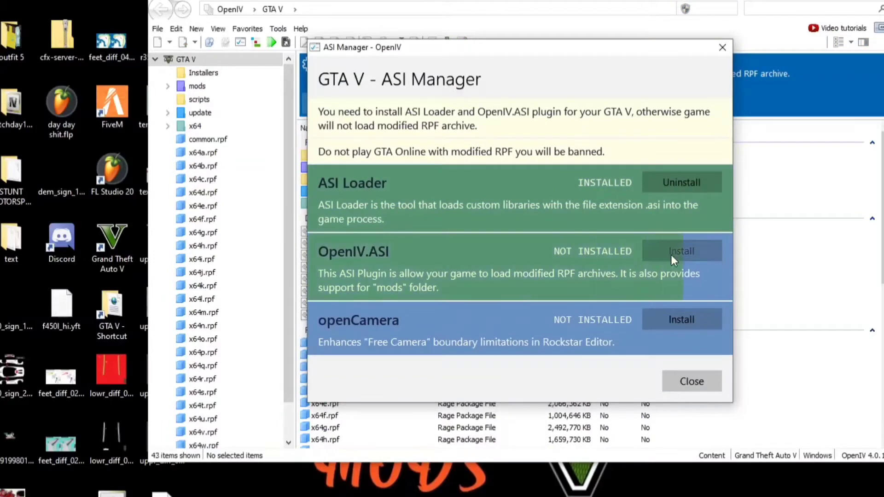
click(675, 315)
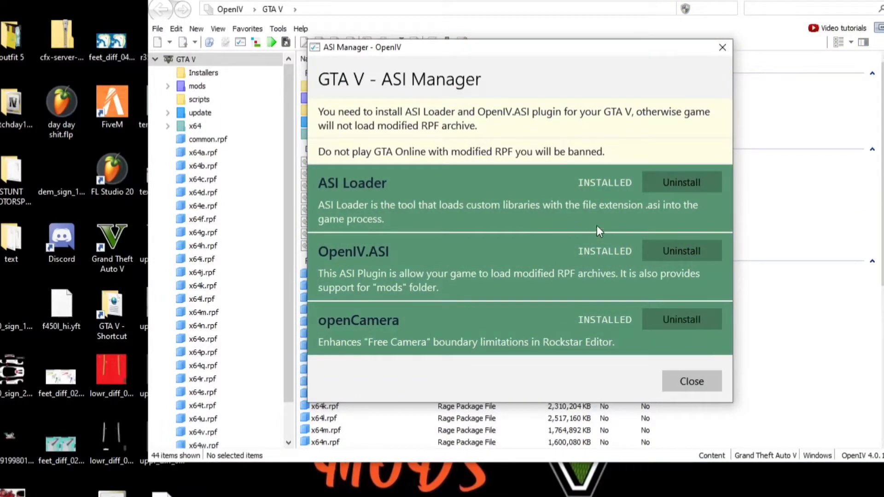
click(700, 383)
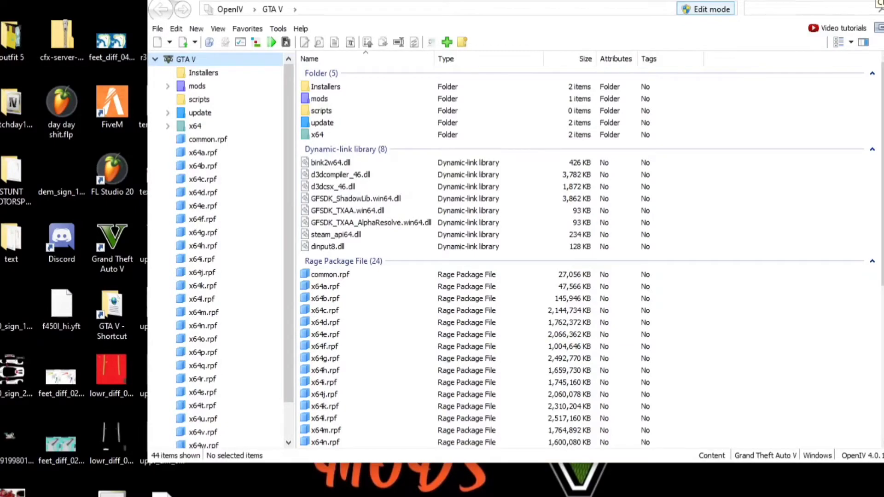
click(724, 29)
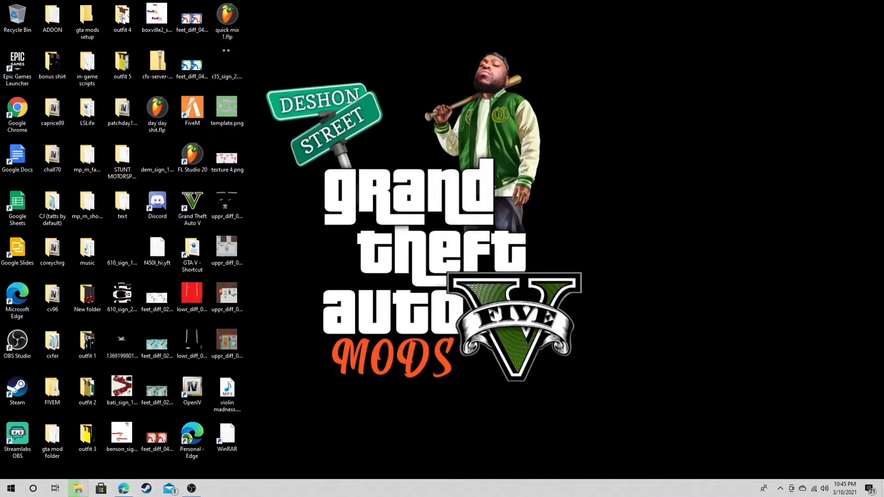
Check the progress of the file copy from Grand Theft Auto V to the mods folder and minimize the progress window.
mouse_move(83, 492)
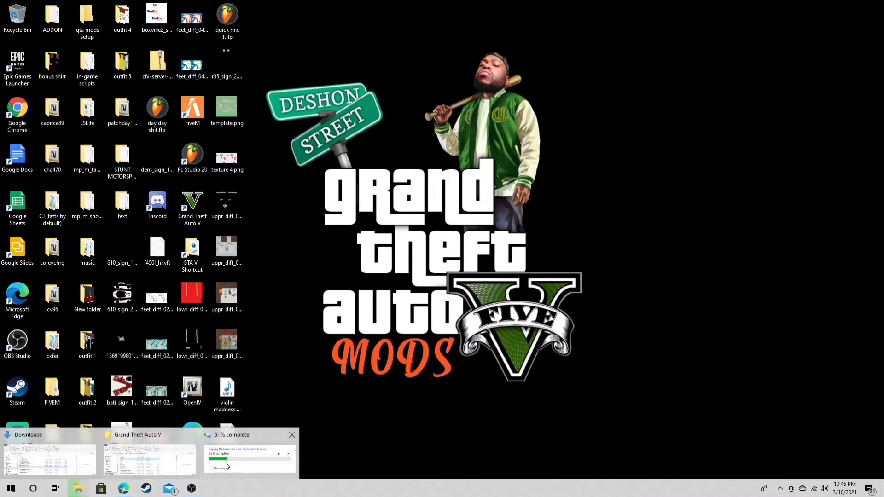
click(236, 458)
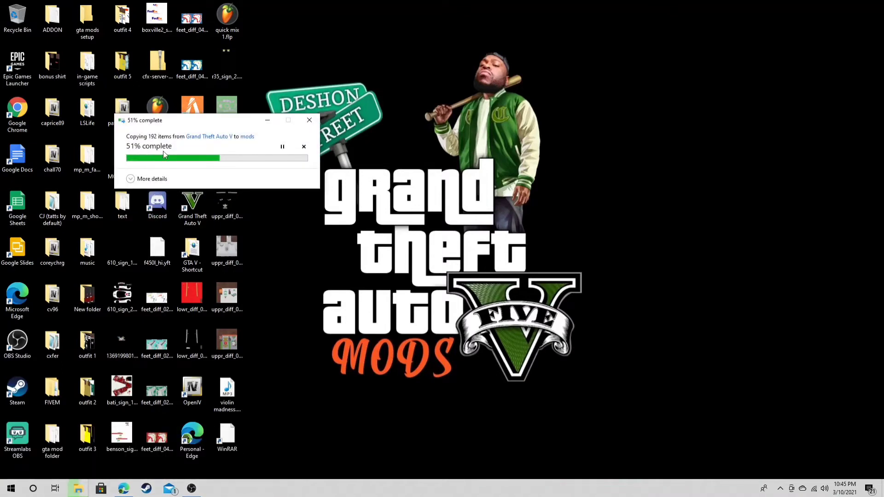
click(267, 122)
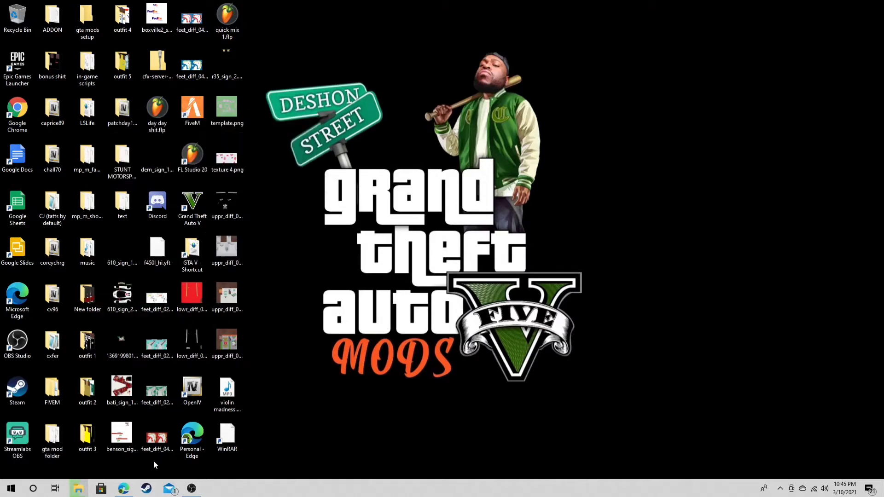
Launch winrar-x64-601b1.exe from the Downloads folder and authorize the installer by entering the account PIN.
mouse_move(79, 489)
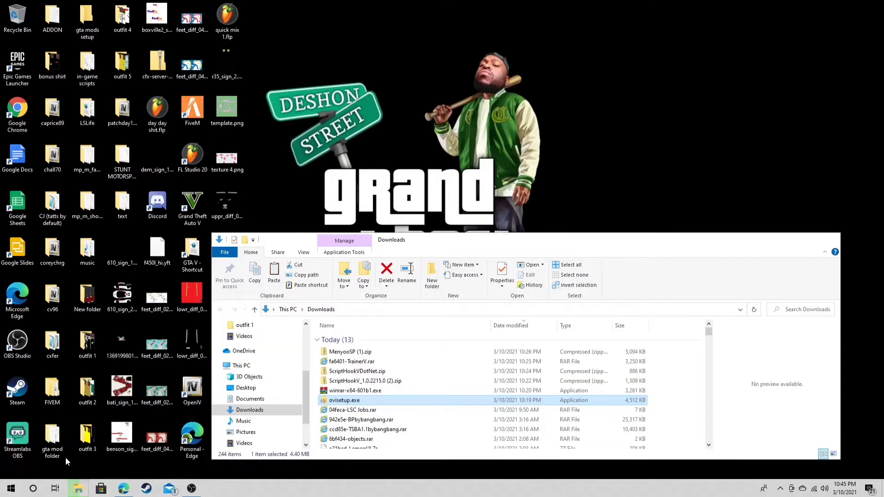
click(66, 457)
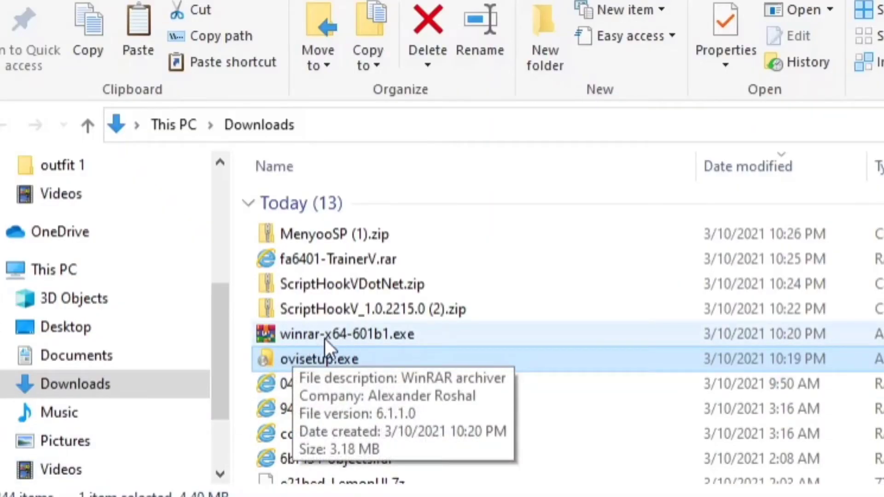
double_click(391, 333)
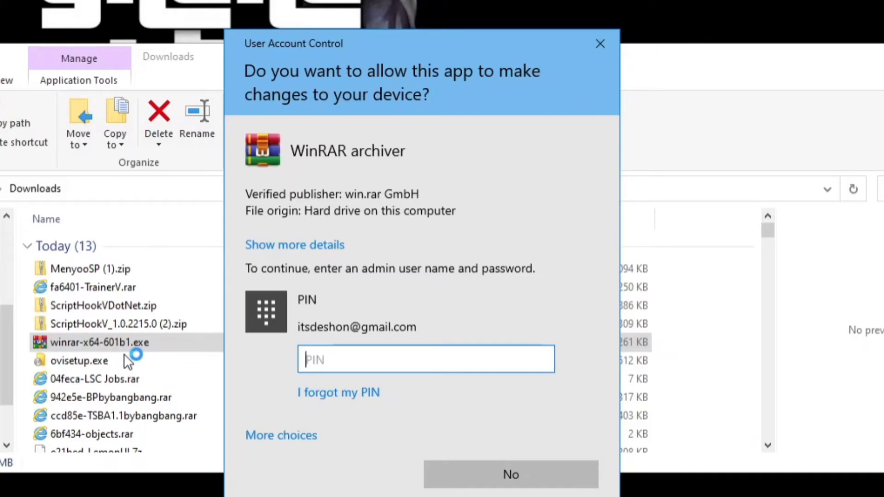
text(1111)
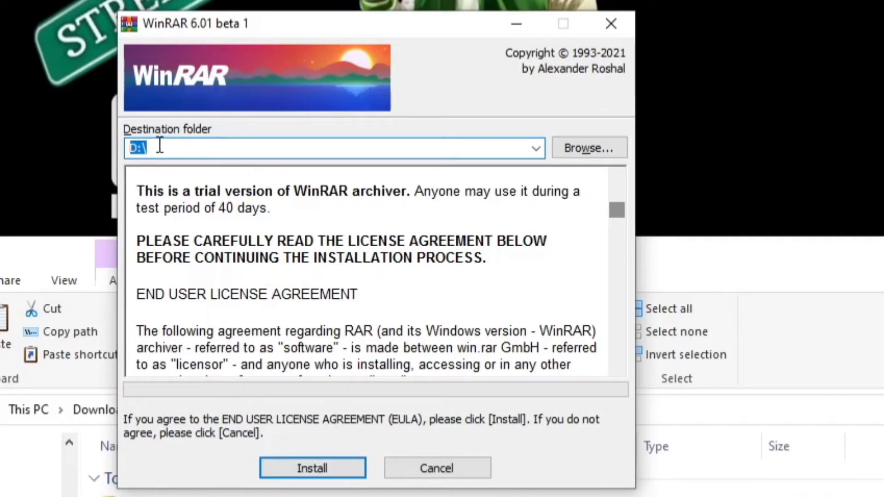
Install WinRAR to D:\ with the preset file associations and shell integration options, and finish the setup.
click(306, 463)
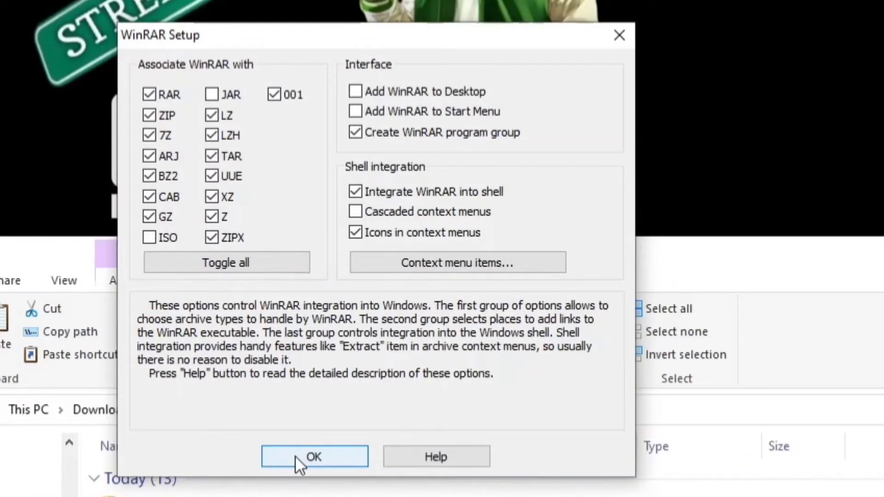
click(296, 455)
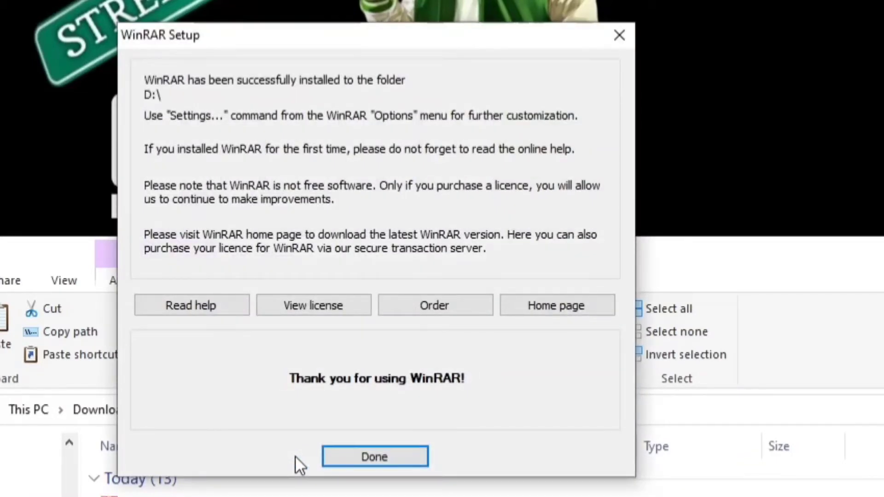
click(371, 458)
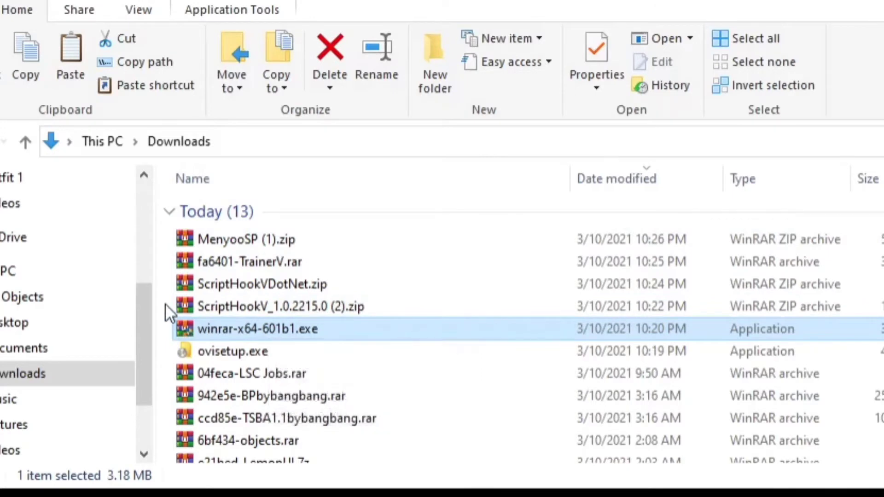
Select the four mod archives in Downloads and inspect the copied files in the Grand Theft Auto V mods folder.
drag(165, 303, 275, 226)
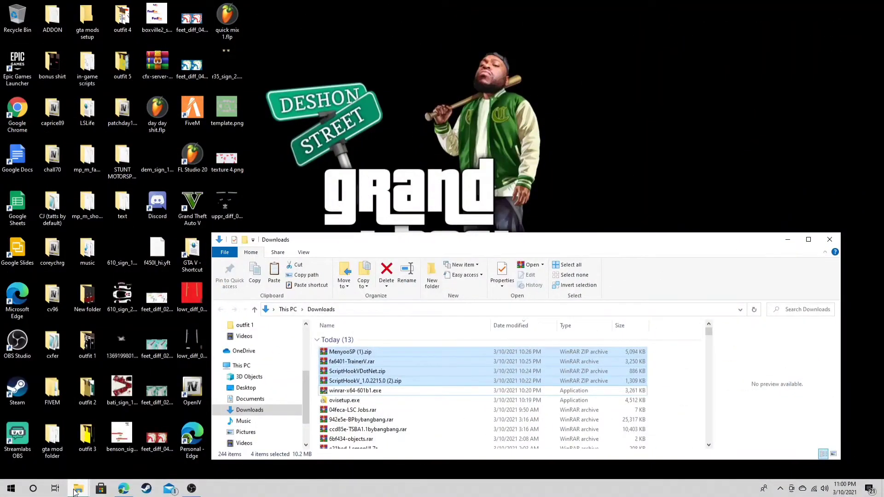
mouse_move(80, 492)
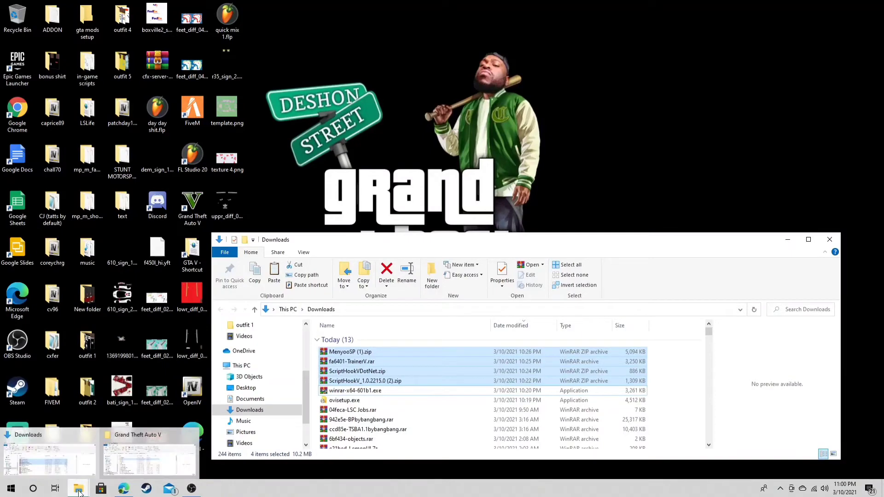
click(119, 467)
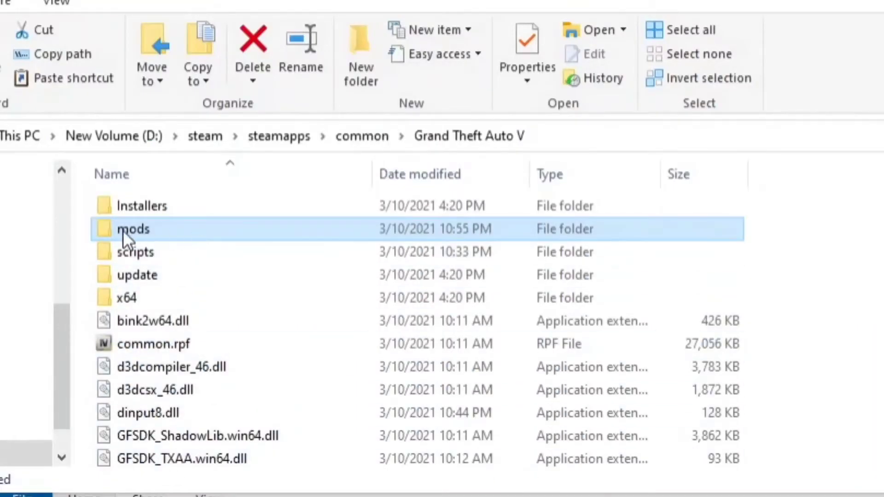
double_click(158, 229)
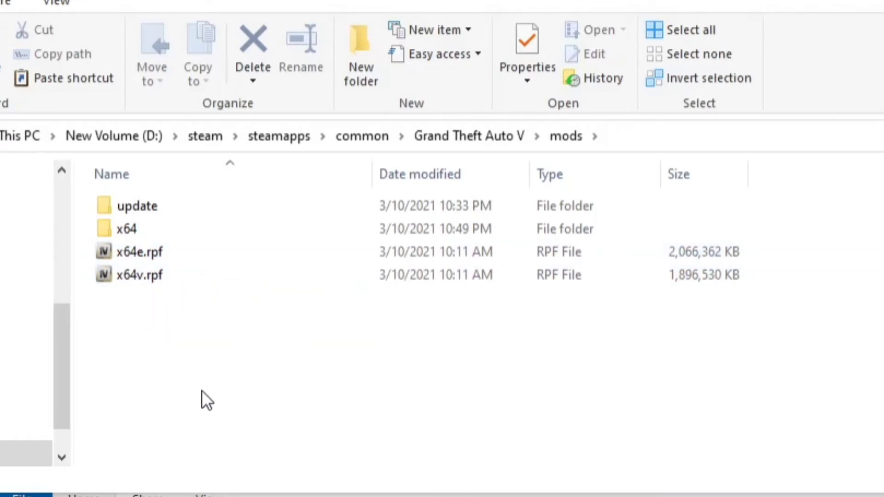
key(alt+Up)
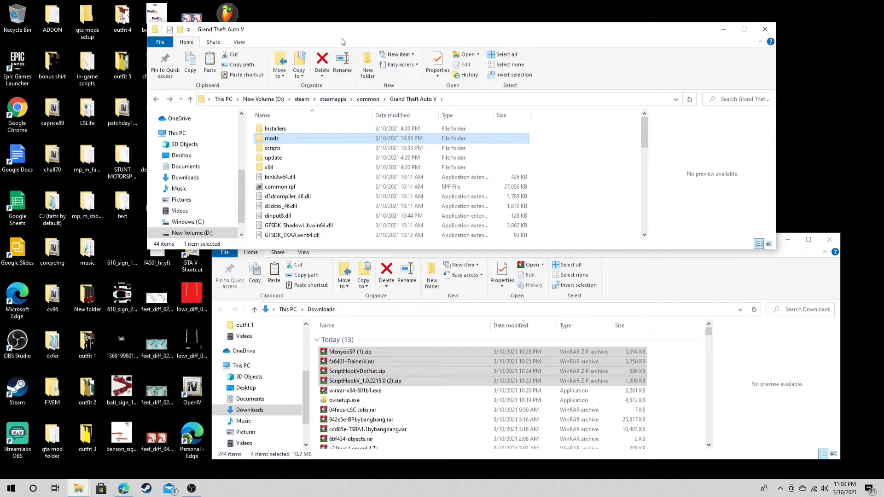
Arrange the Grand Theft Auto V window above the Downloads window and open the bin folder inside ScriptHookV_1.0.2215.0 (2).zip.
drag(343, 42, 350, 25)
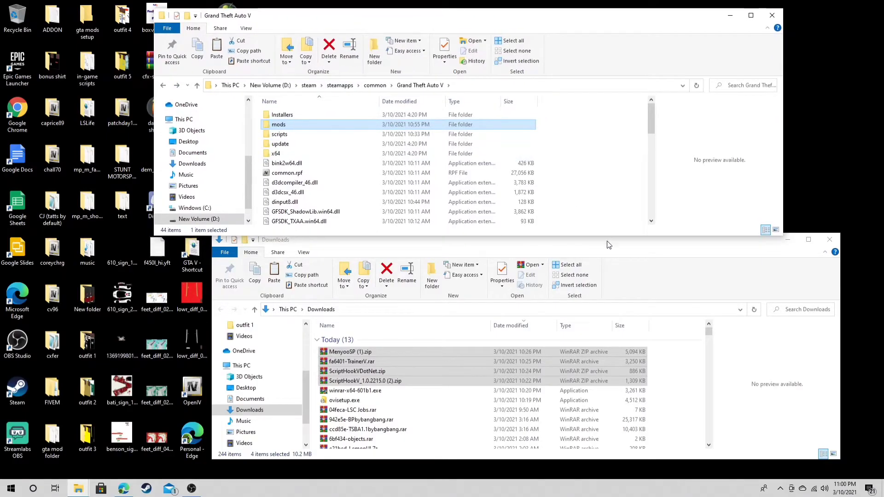
drag(607, 244, 551, 251)
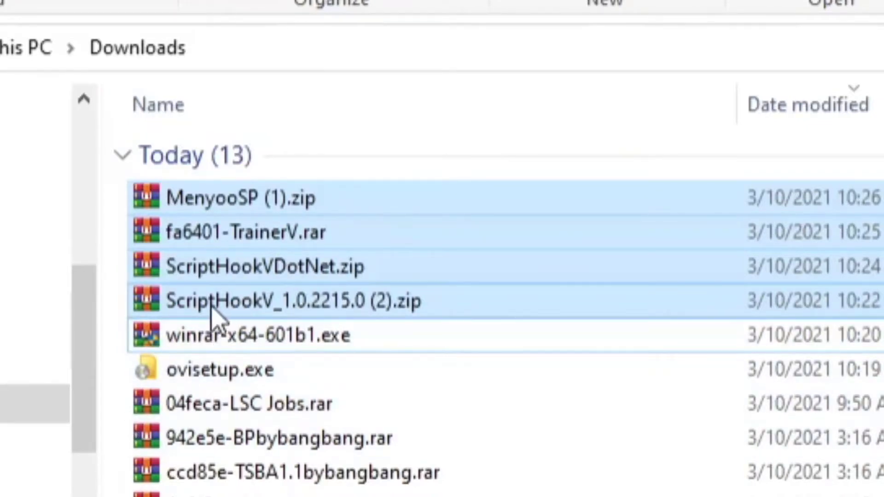
click(275, 307)
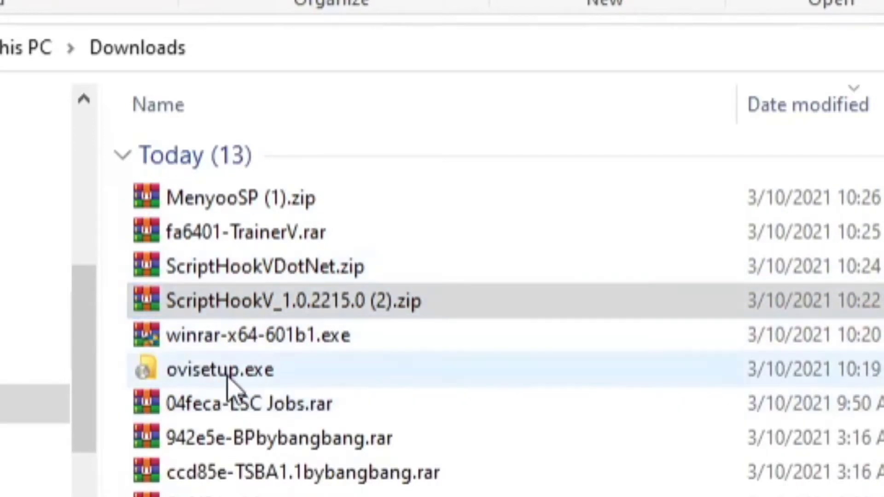
click(196, 306)
double_click(225, 304)
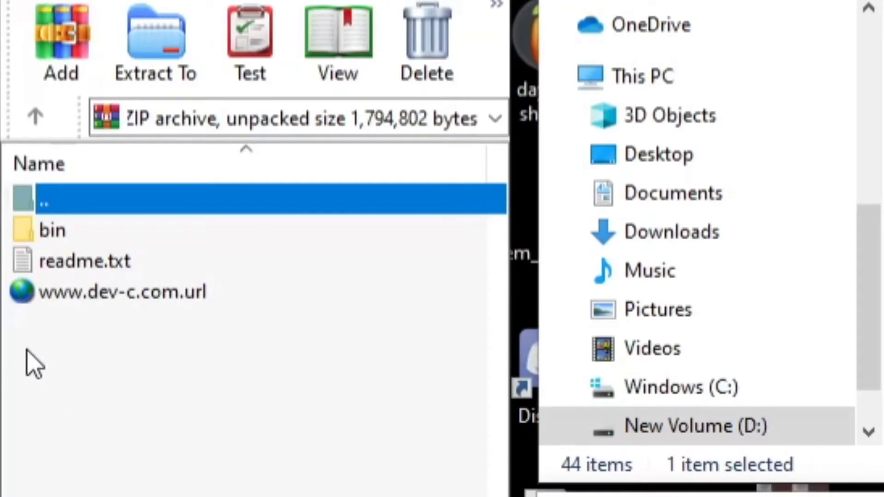
click(57, 237)
double_click(56, 237)
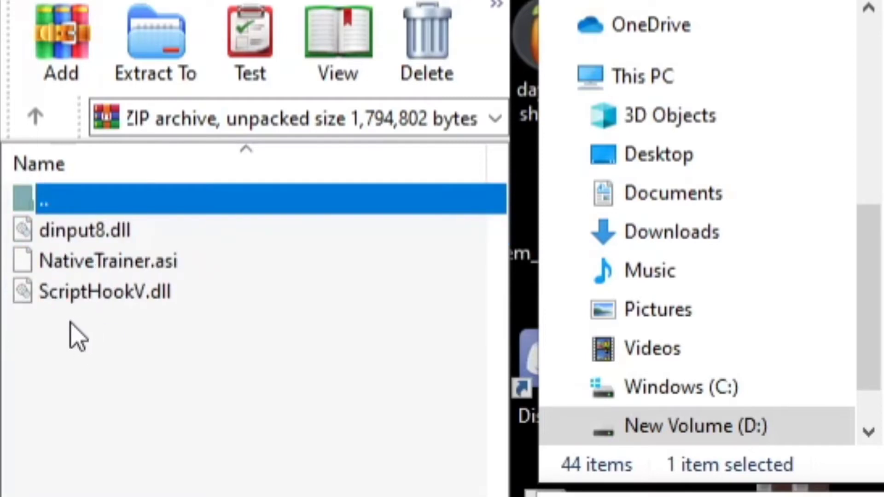
Copy dinput8.dll and ScriptHookV.dll from the archive into the Grand Theft Auto V folder, replacing the existing dinput8.dll.
click(138, 300)
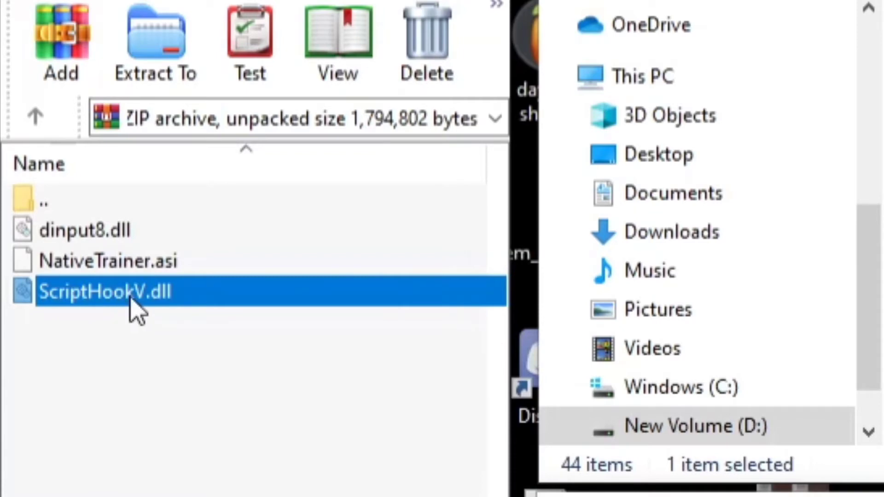
ctrl+click(129, 233)
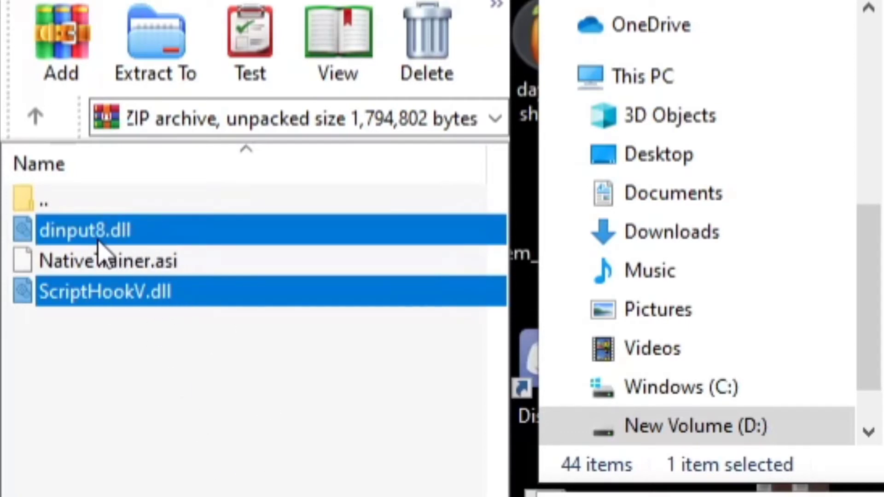
drag(53, 239, 743, 243)
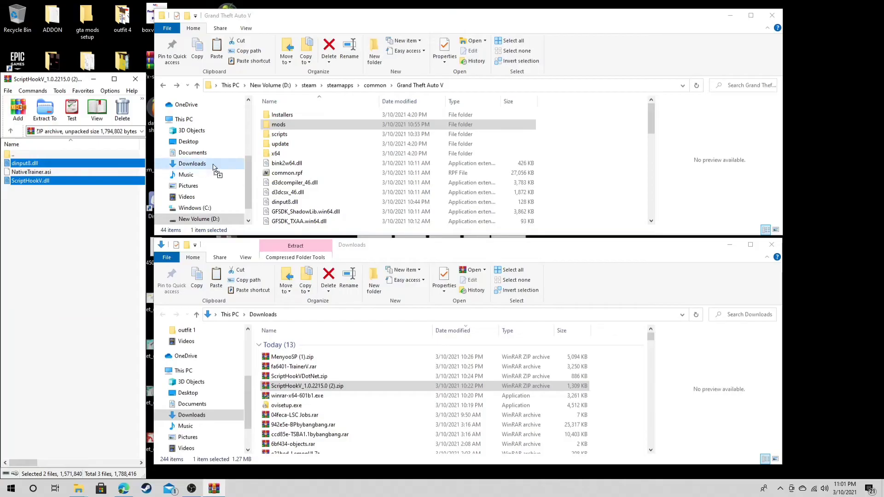
drag(214, 168, 628, 157)
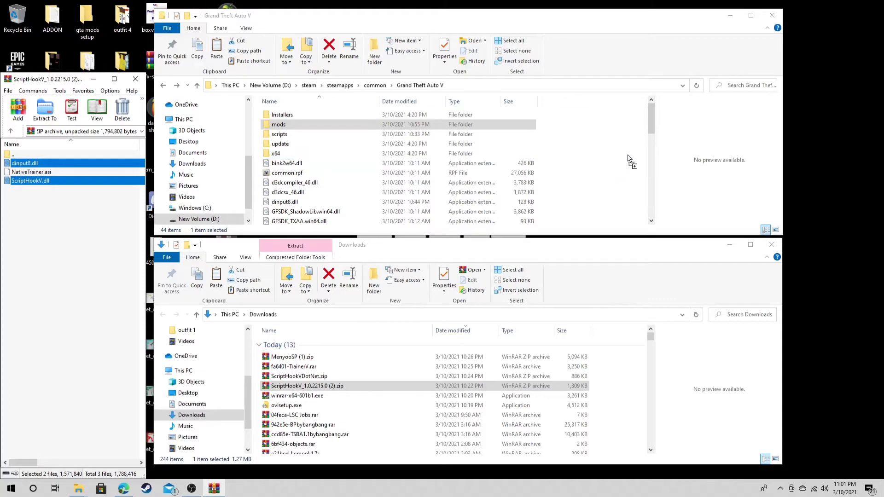
drag(627, 155, 626, 173)
drag(632, 161, 632, 161)
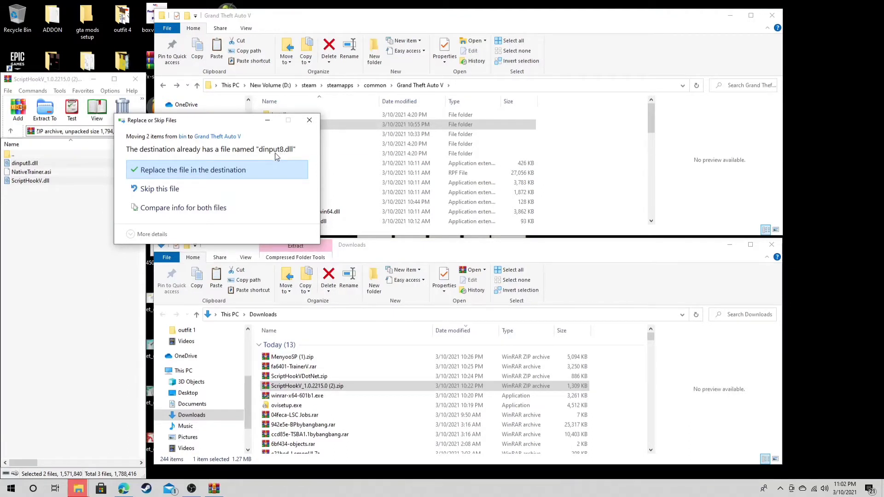
click(217, 170)
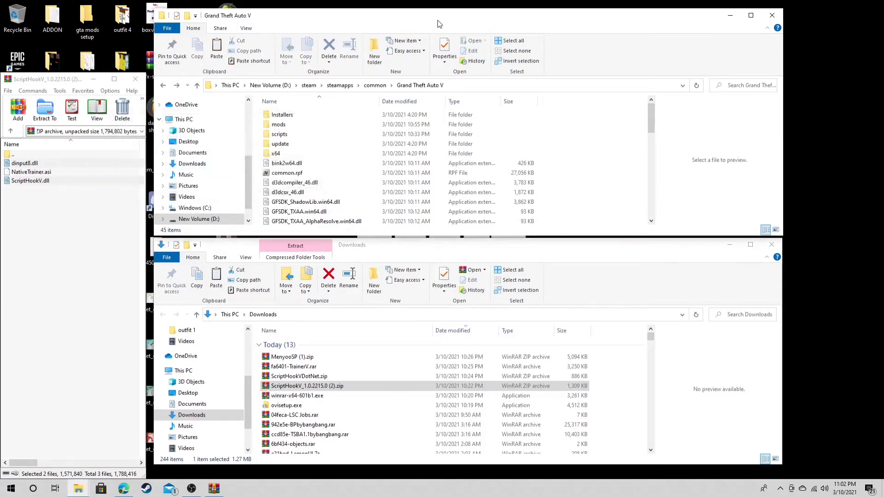
Reposition and widen the Grand Theft Auto V window to look through the files in the game folder.
drag(427, 24, 404, 27)
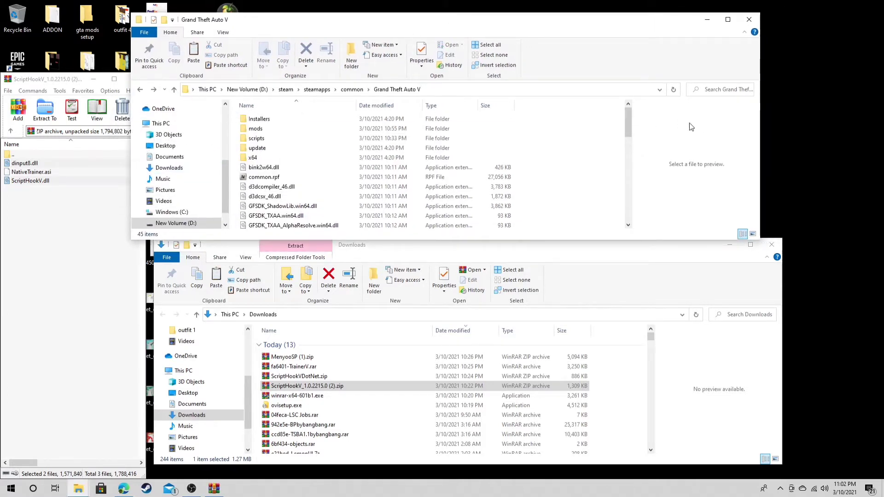
drag(760, 131, 877, 134)
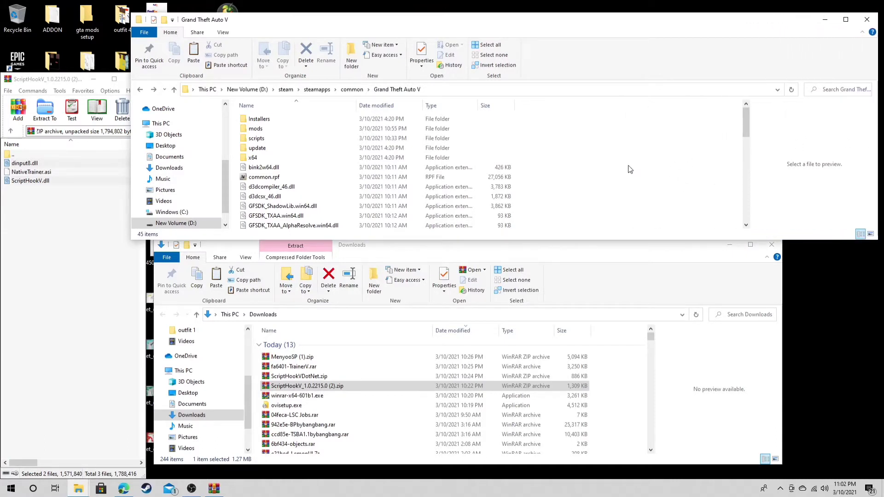
scroll(628, 170, down, 3)
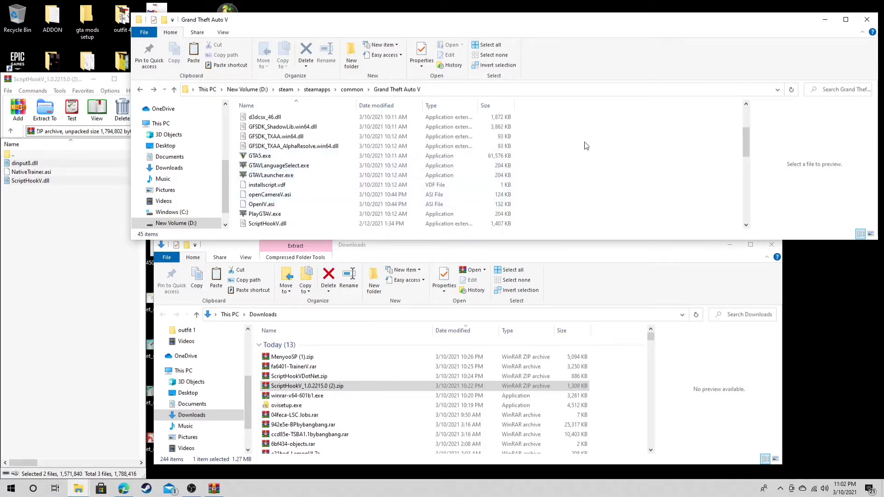
Reposition the Grand Theft Auto V window, close the ScriptHookV archive and open ScriptHookVDotNet.zip from Downloads.
scroll(492, 182, up, 1)
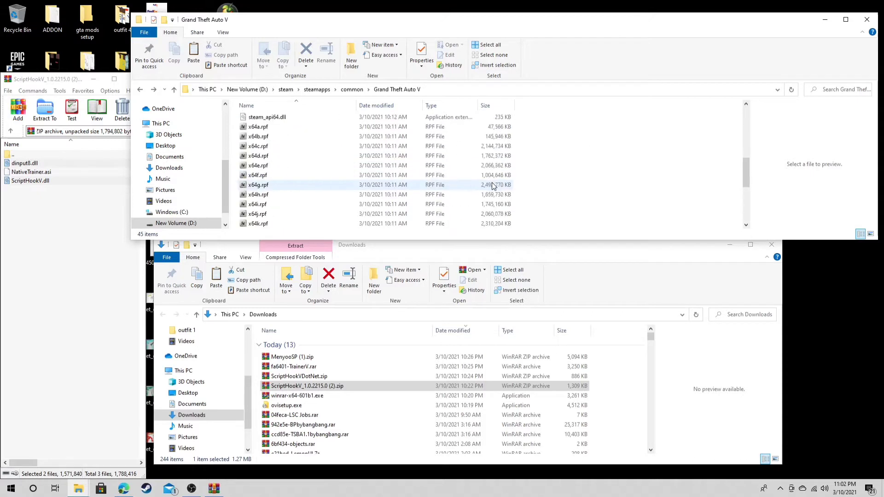
scroll(506, 184, up, 2)
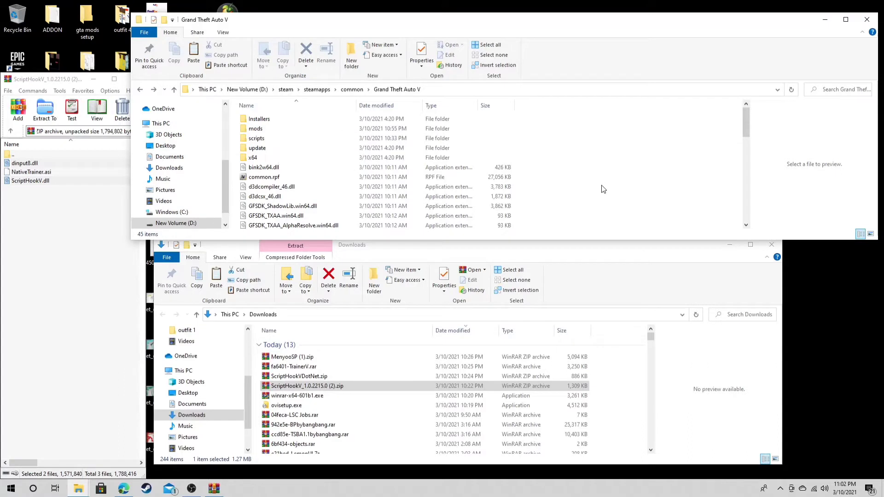
mouse_move(350, 30)
mouse_down()
mouse_move(375, 23)
mouse_move(354, 33)
mouse_up()
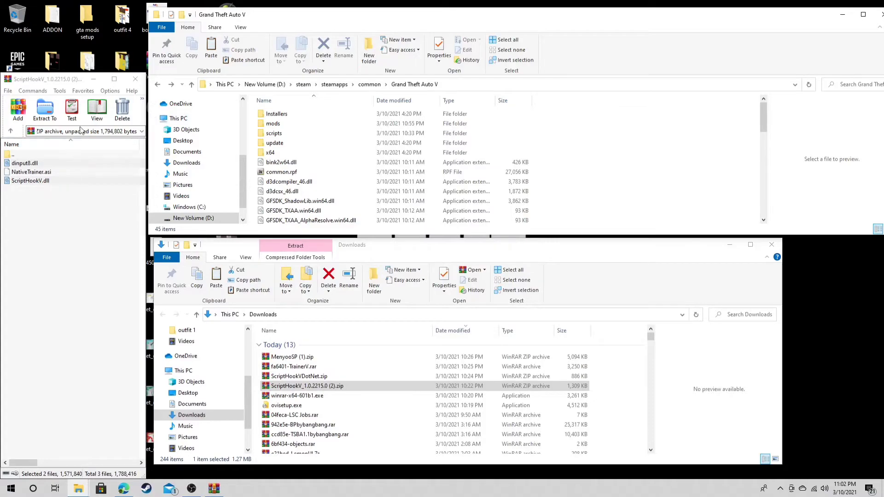
click(135, 79)
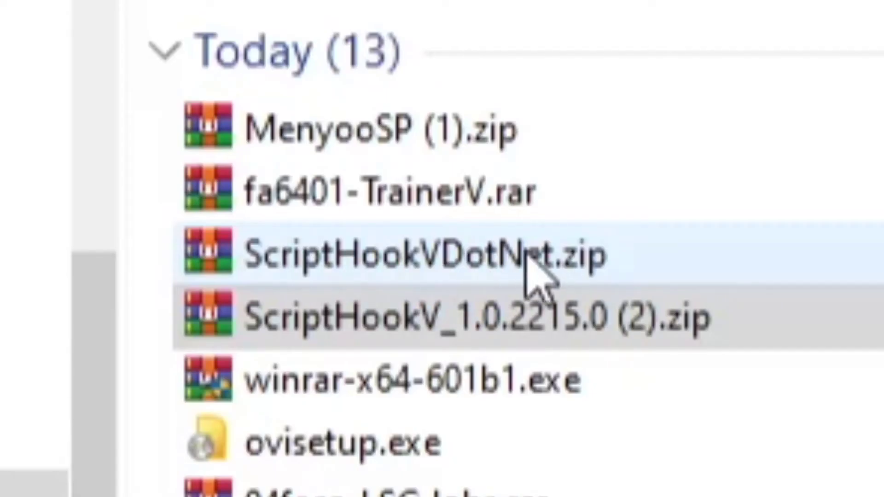
click(597, 259)
double_click(594, 262)
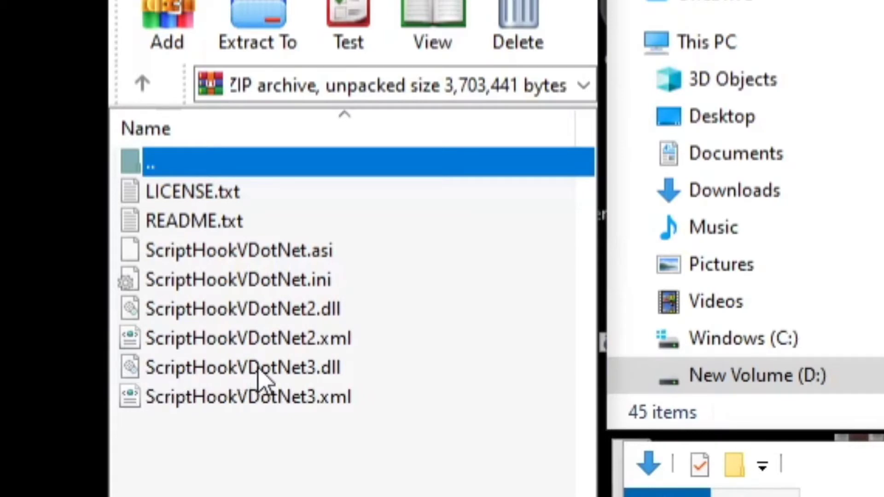
Copy ScriptHookVDotNet.asi, ScriptHookVDotNet2.dll and ScriptHookVDotNet3.dll from the archive into the Grand Theft Auto V folder, and close the archive.
click(325, 376)
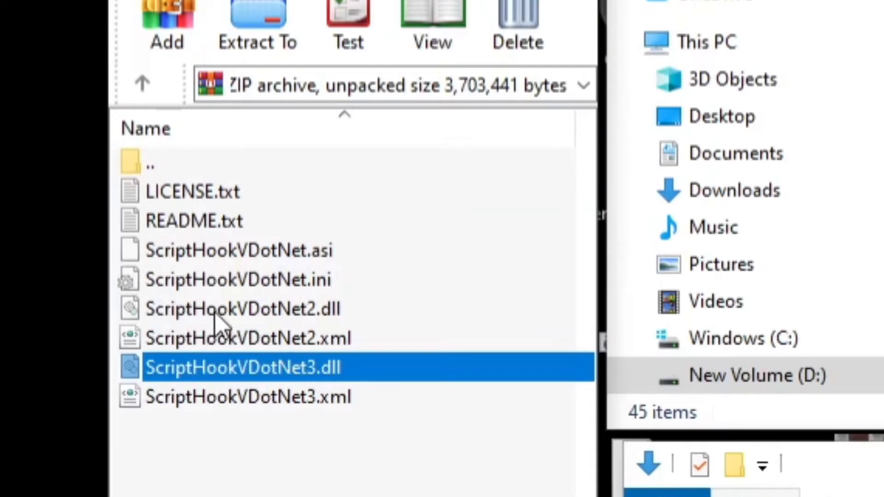
ctrl+click(292, 312)
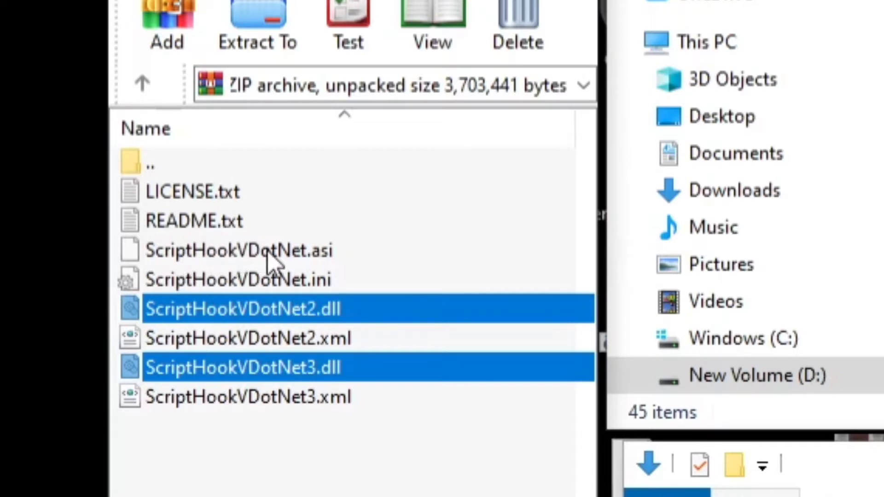
ctrl+click(297, 261)
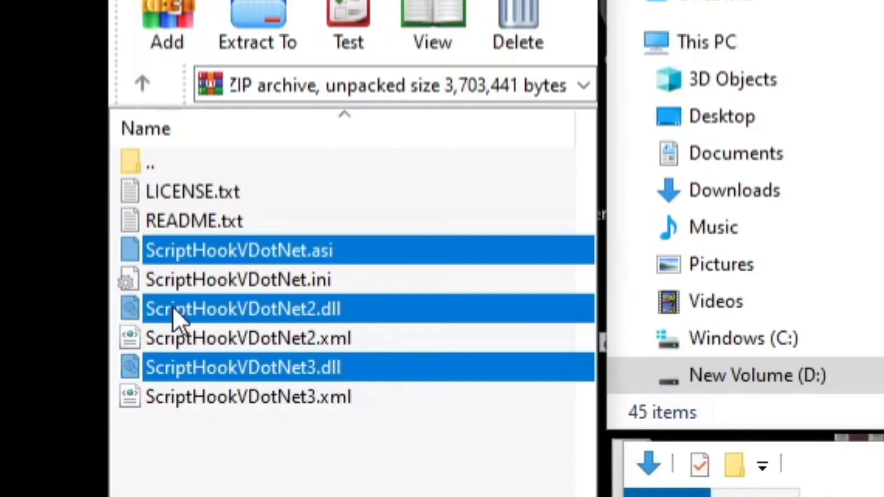
drag(178, 322, 883, 194)
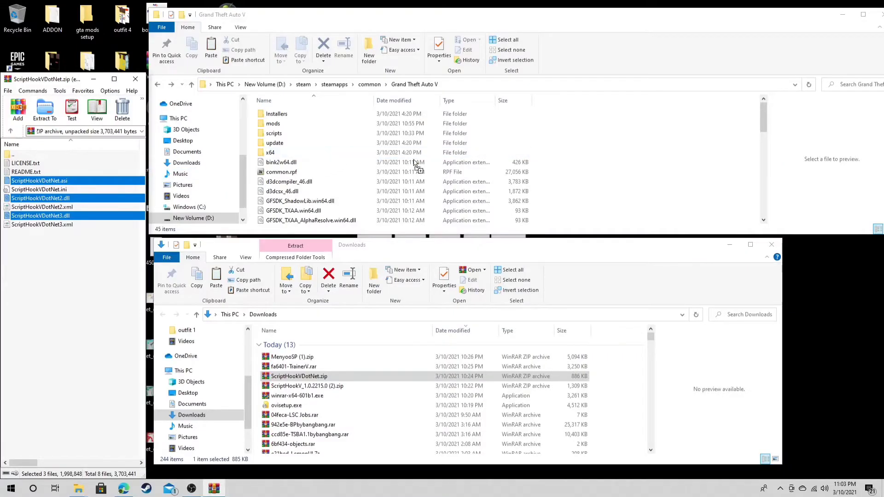
drag(414, 160, 700, 154)
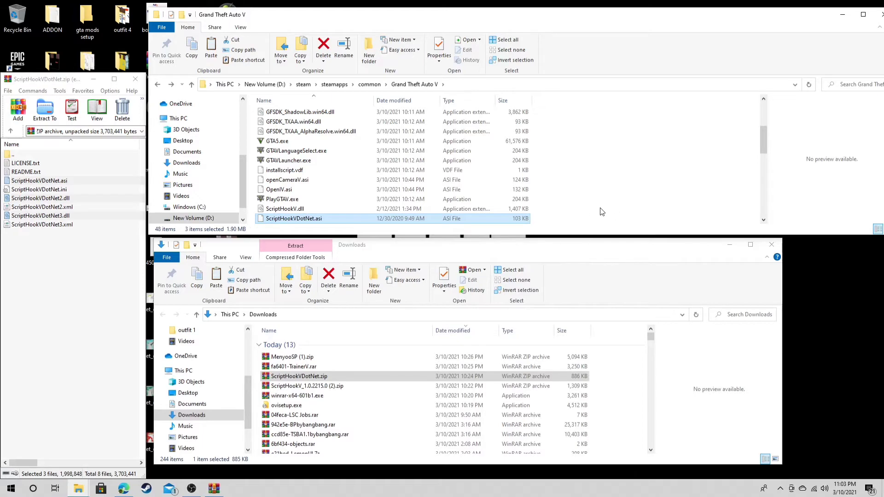
click(138, 81)
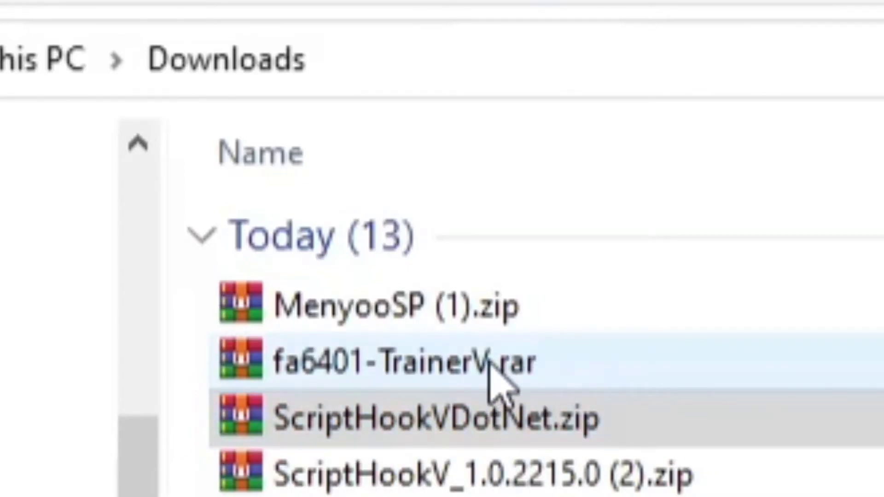
Copy TrainerV.asi and trainerv.ini from fa6401-TrainerV.rar into the Grand Theft Auto V folder, and close the archive.
double_click(495, 375)
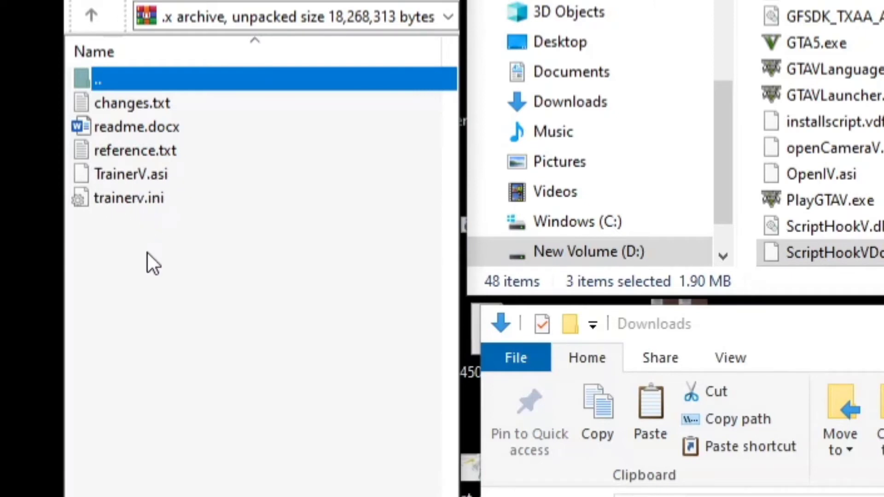
drag(140, 264, 883, 223)
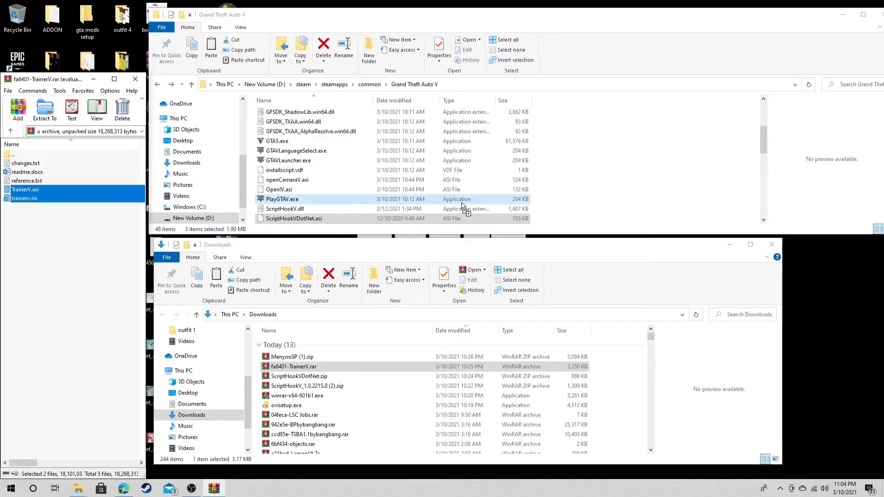
drag(462, 205, 706, 134)
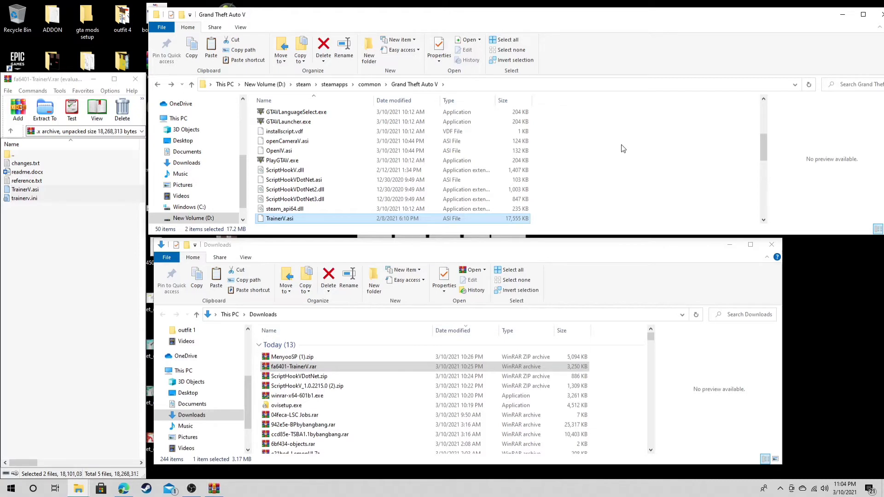
click(134, 81)
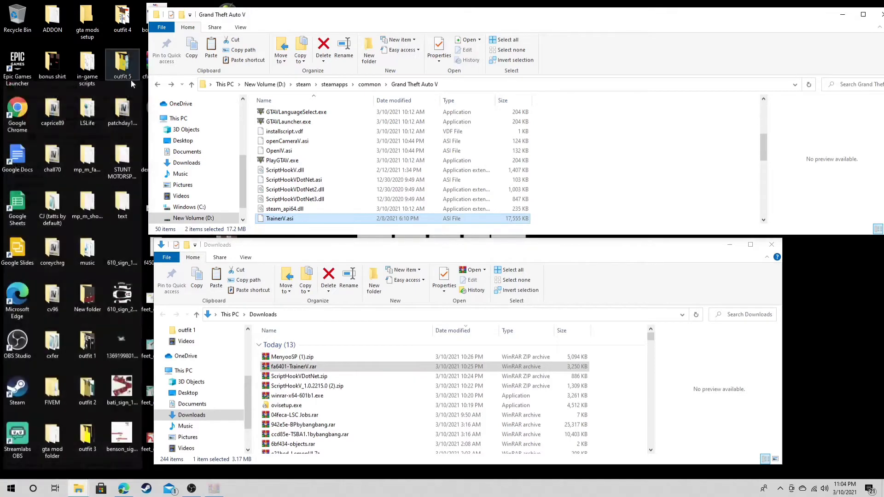
Copy the menyooStuff folder and Menyoo.asi from MenyooSP (1).zip into the Grand Theft Auto V folder, and close the archive.
double_click(299, 357)
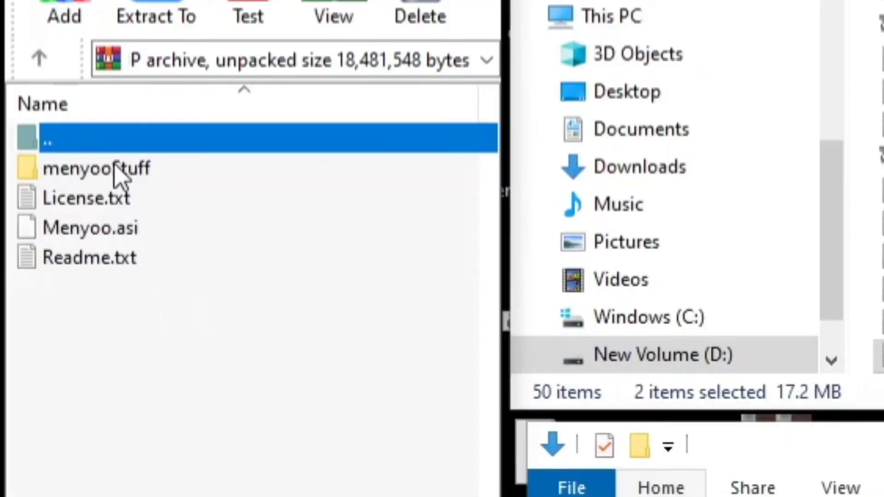
click(129, 169)
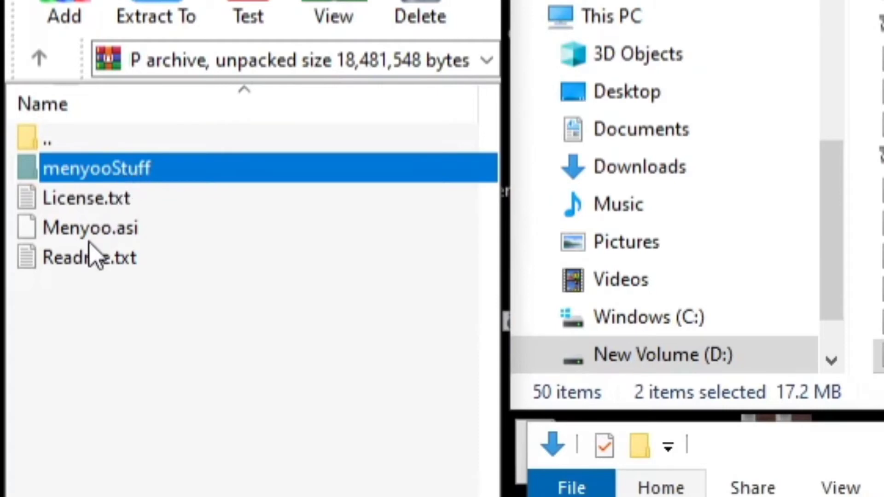
ctrl+click(126, 237)
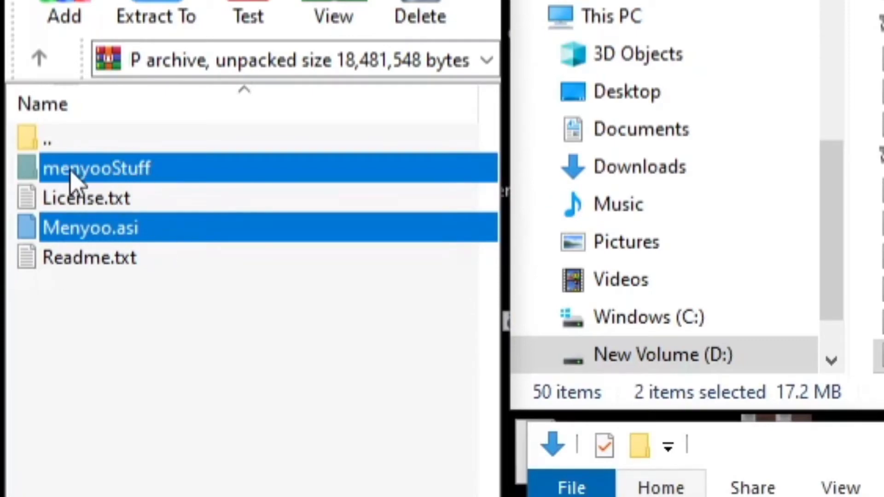
drag(77, 171, 442, 162)
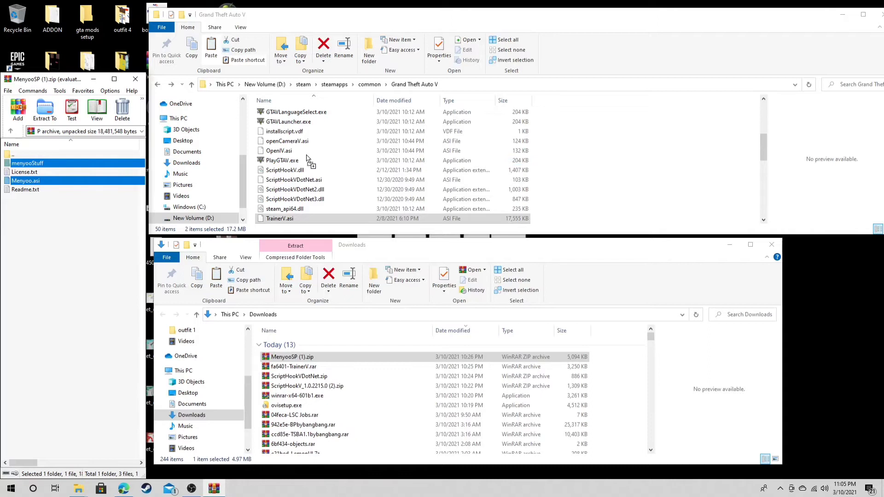
drag(308, 158, 705, 152)
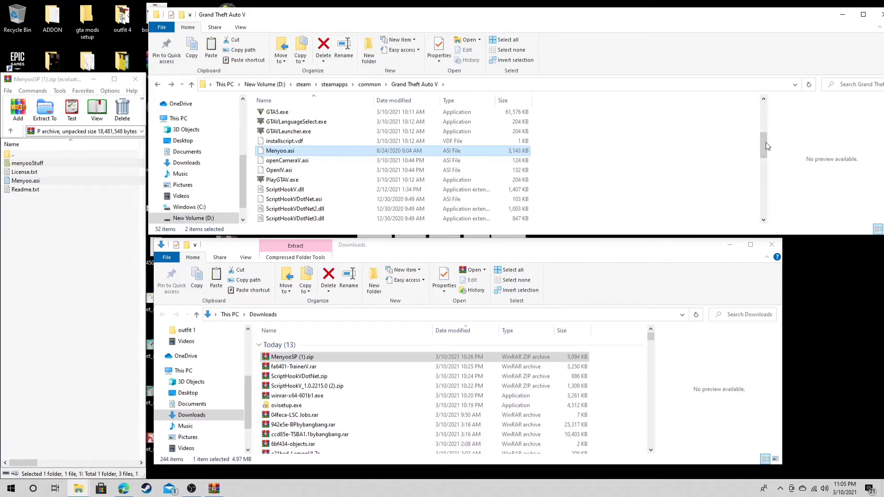
drag(764, 143, 763, 111)
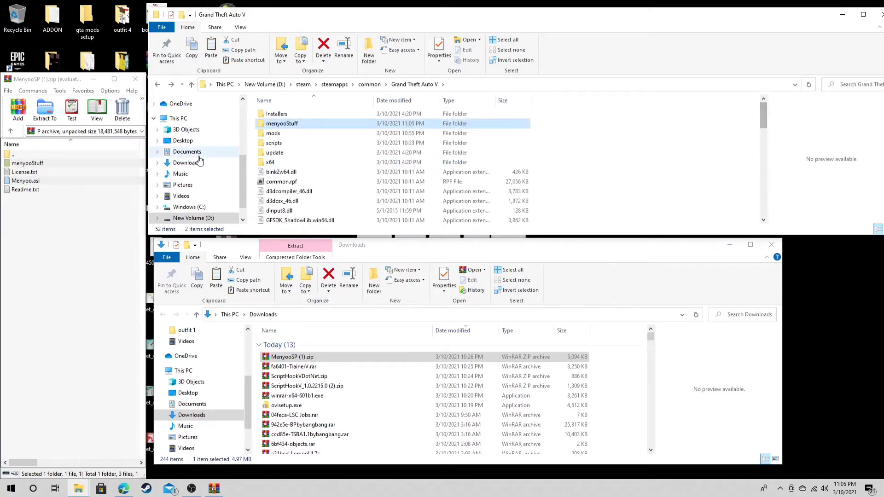
click(135, 80)
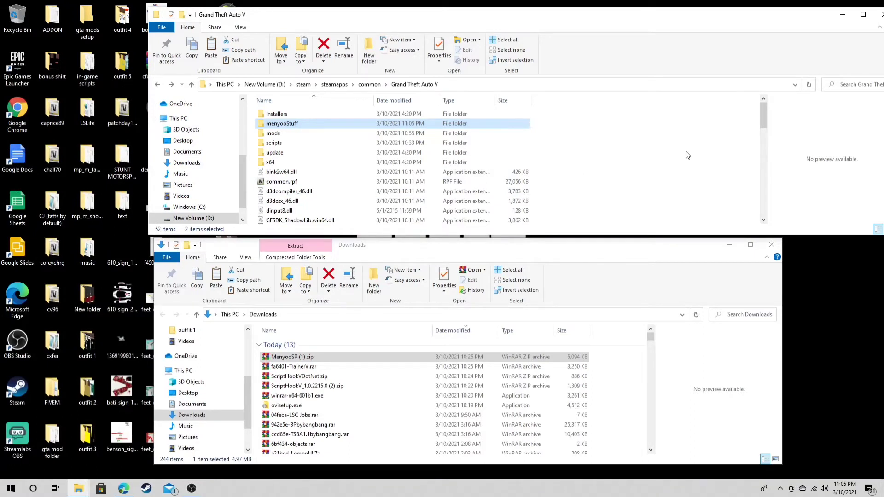
drag(764, 108, 768, 112)
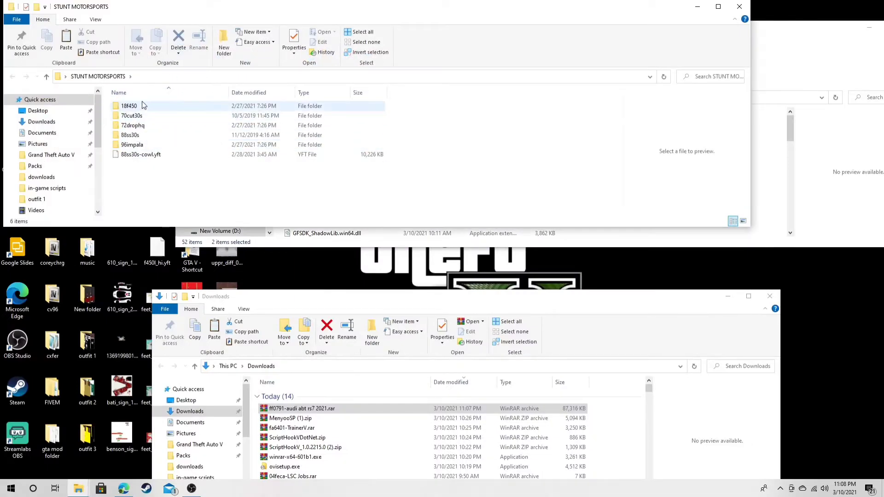
Arrange the STUNT MOTORSPORTS window below the Grand Theft Auto V window and open the game's mods\update\x64 folder.
drag(245, 14, 385, 296)
drag(390, 34, 345, 37)
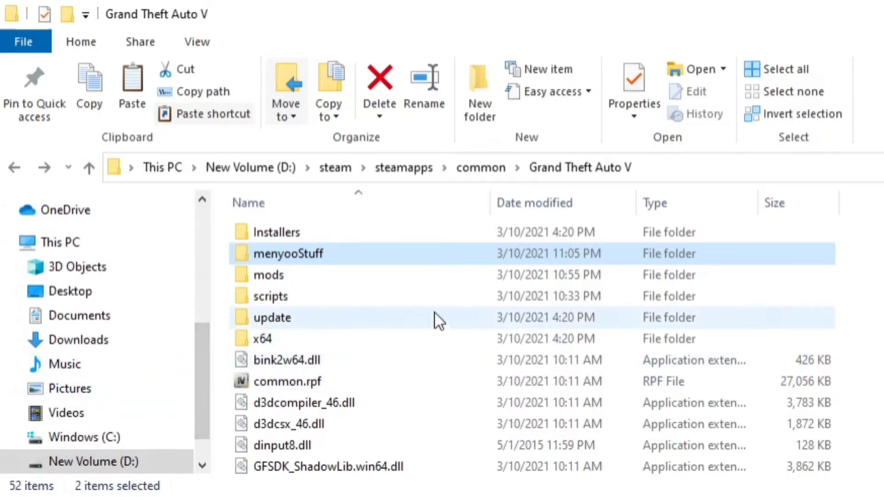
double_click(295, 275)
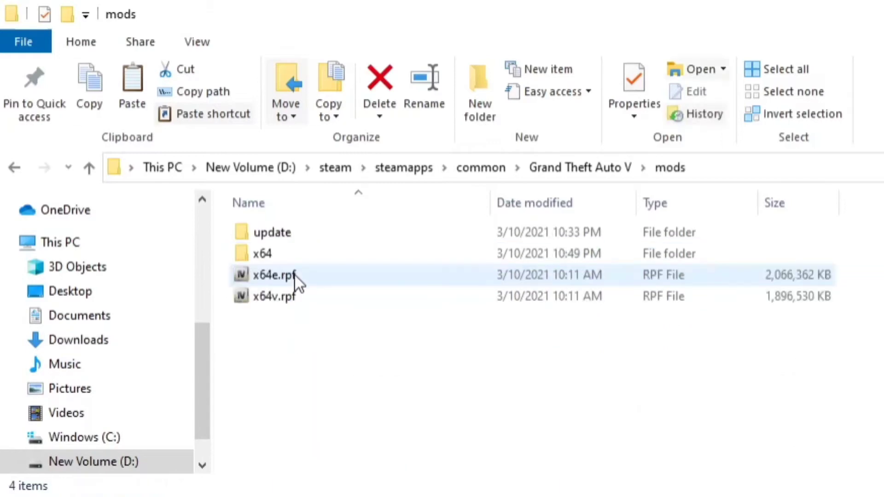
double_click(290, 233)
double_click(291, 231)
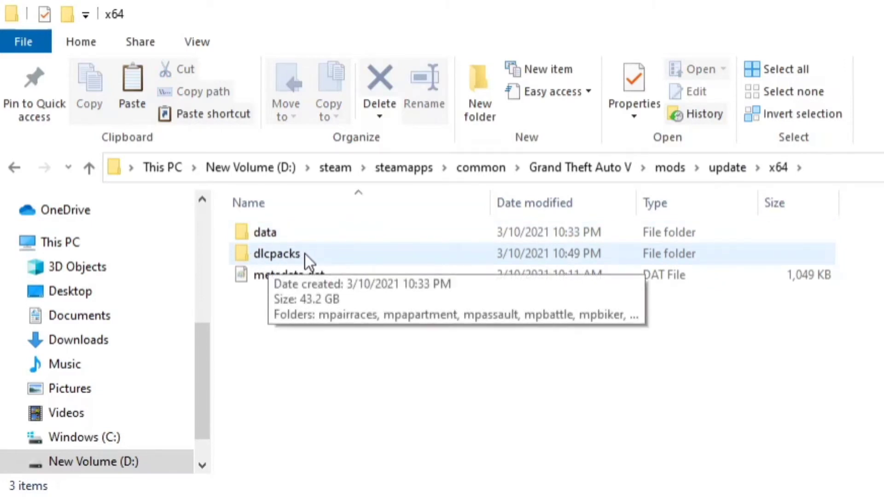
Pin the dlcpacks folder in mods\update\x64 to Quick access.
right_click(305, 253)
click(281, 256)
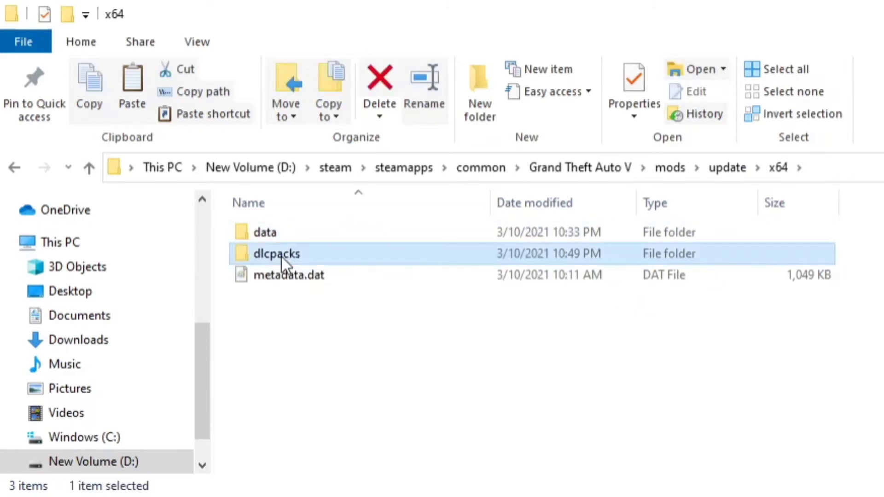
right_click(281, 256)
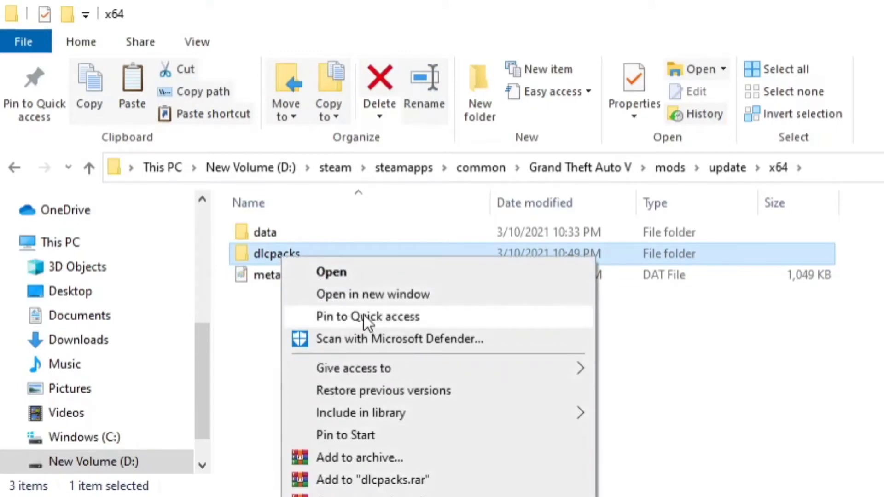
click(395, 319)
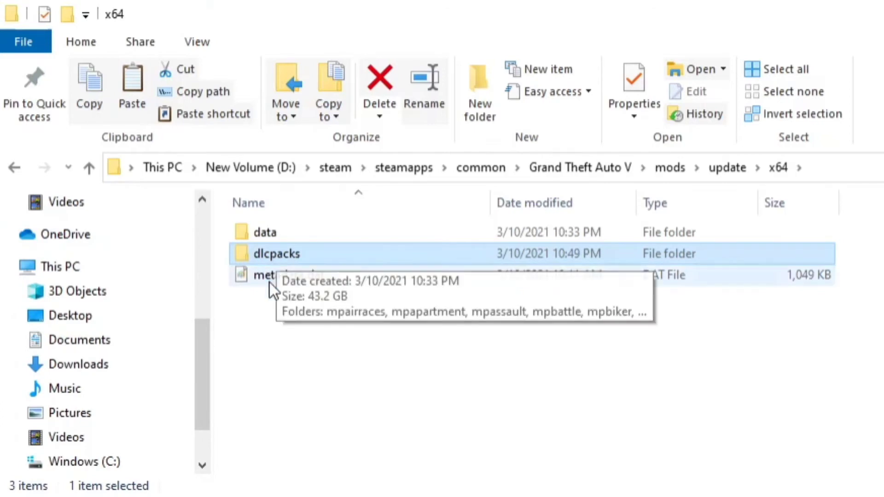
scroll(88, 410, up, 4)
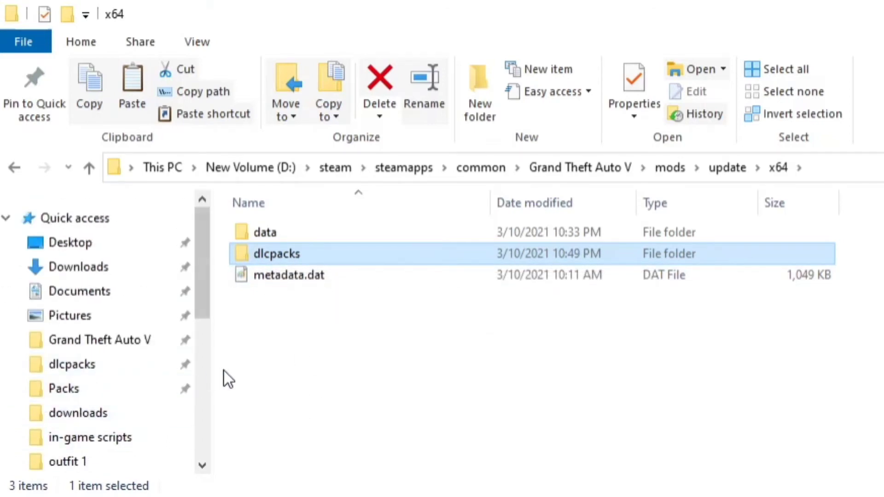
Copy the 18f450, 70cut30s, 72drophq, 88ss30s and 96impala folders from STUNT MOTORSPORTS into dlcpacks, and close the STUNT MOTORSPORTS window.
double_click(284, 251)
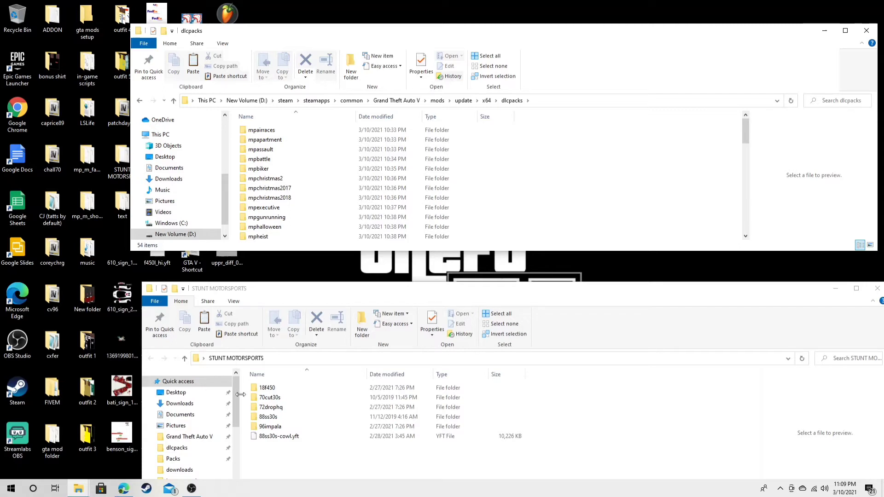
drag(247, 391, 278, 429)
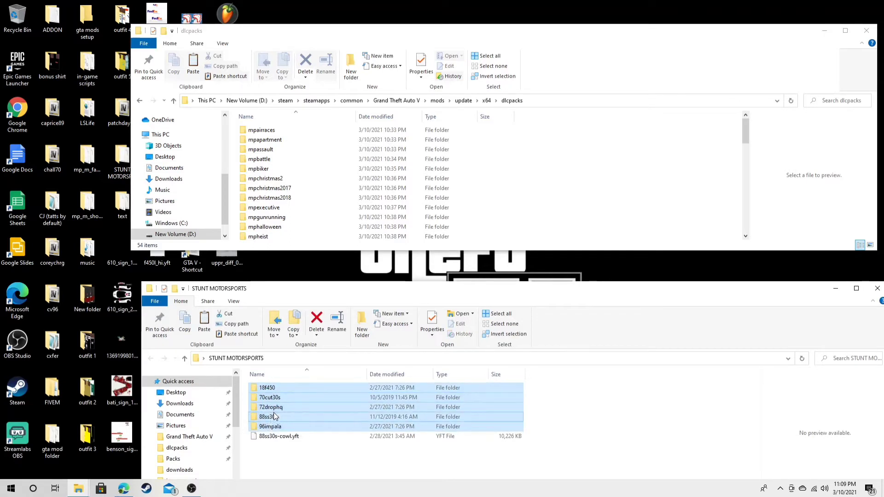
drag(274, 413, 681, 194)
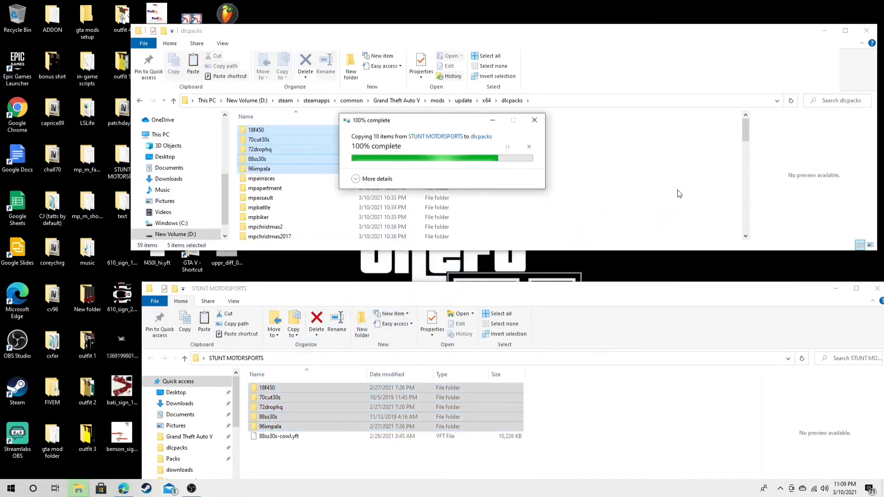
click(676, 194)
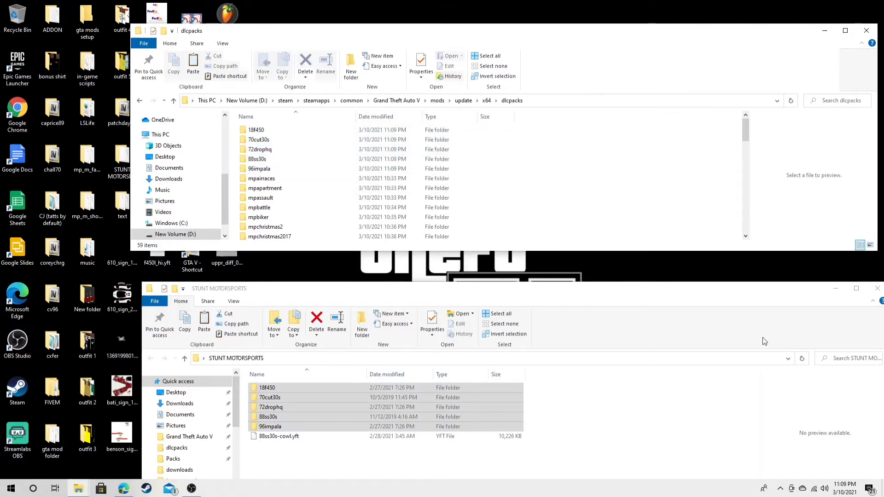
click(877, 288)
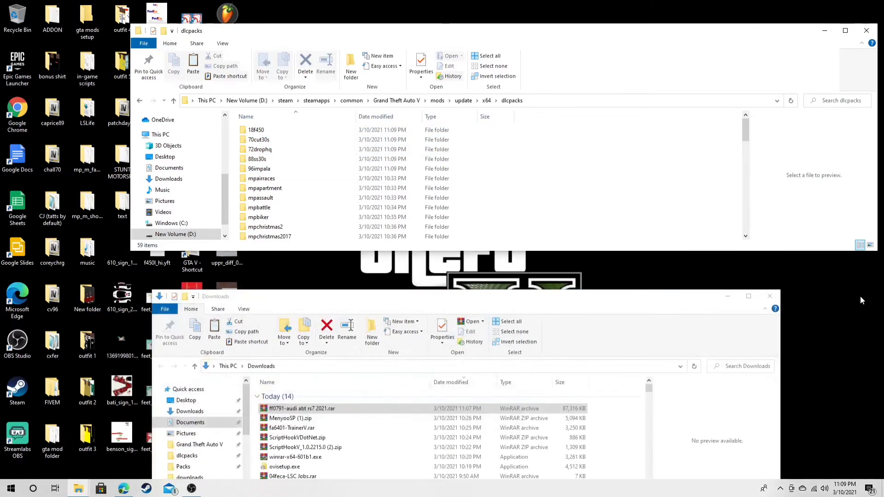
Close the Downloads window, move the dlcpacks window clear of the desktop shortcuts, and launch OpenIV for Grand Theft Auto V on Windows.
click(770, 296)
drag(519, 35, 470, 91)
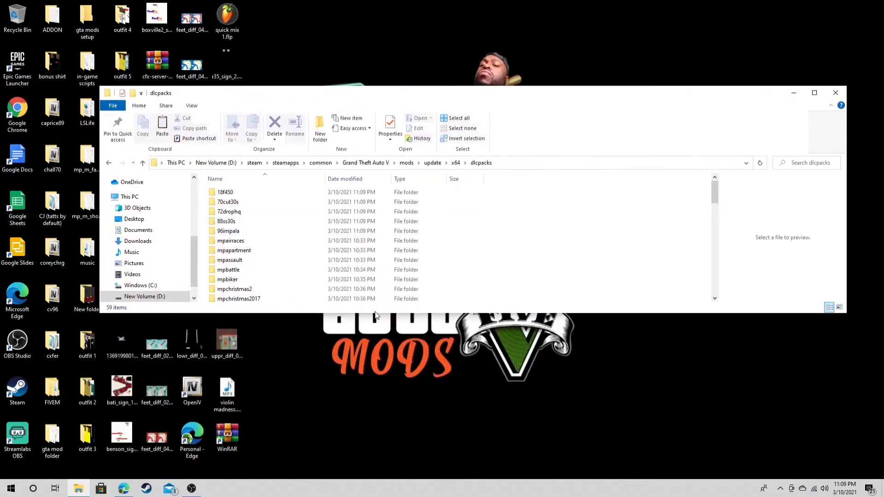
double_click(200, 394)
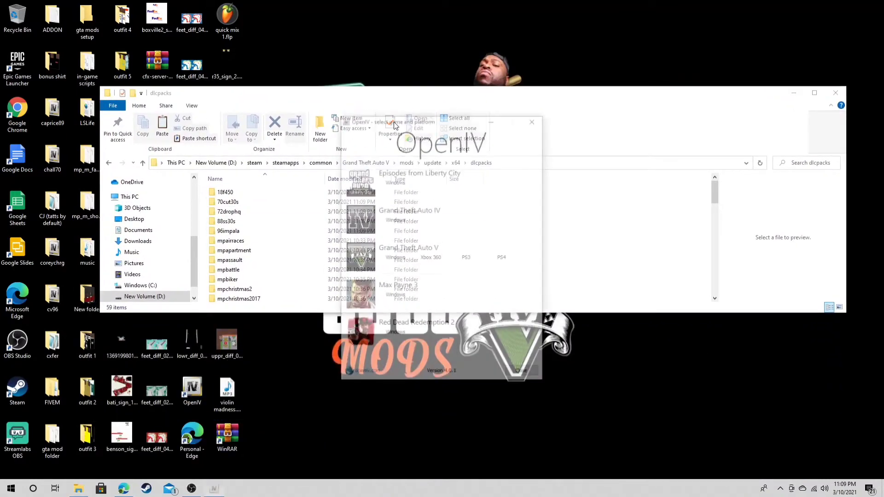
click(395, 258)
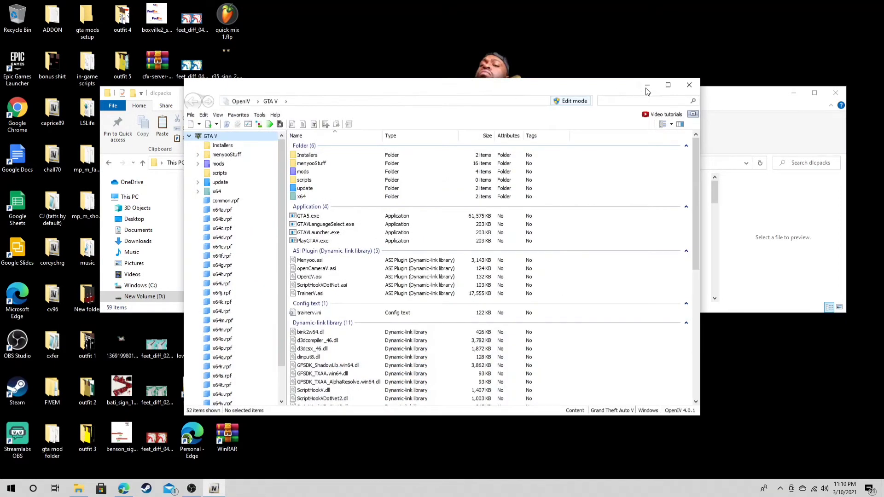
Arrange and resize the OpenIV window above the dlcpacks window, and turn on OpenIV's edit mode.
drag(411, 86, 409, 8)
drag(177, 92, 124, 261)
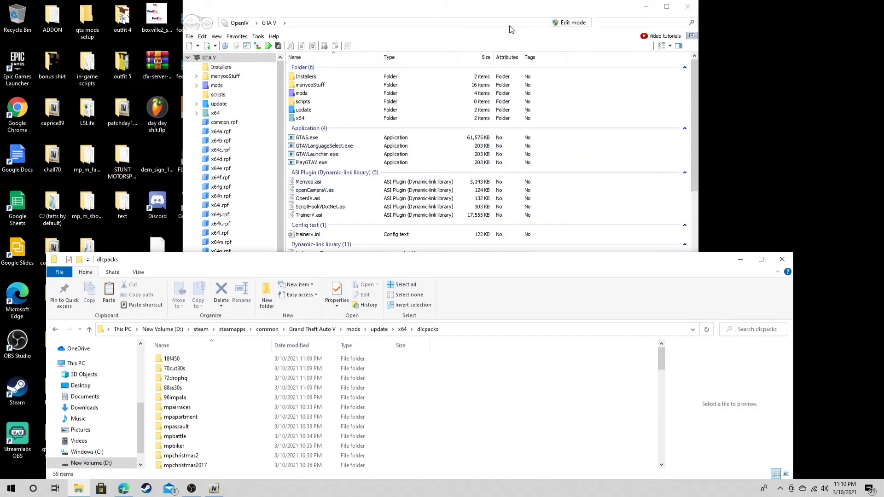
click(571, 23)
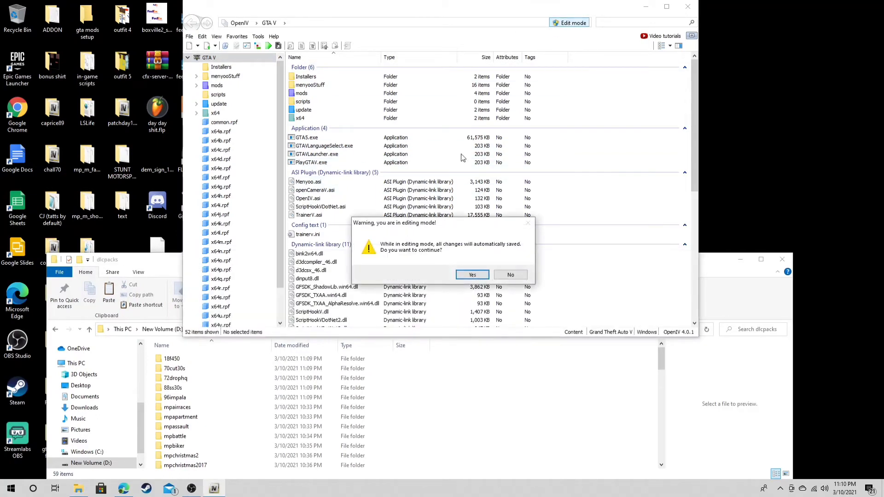
click(473, 275)
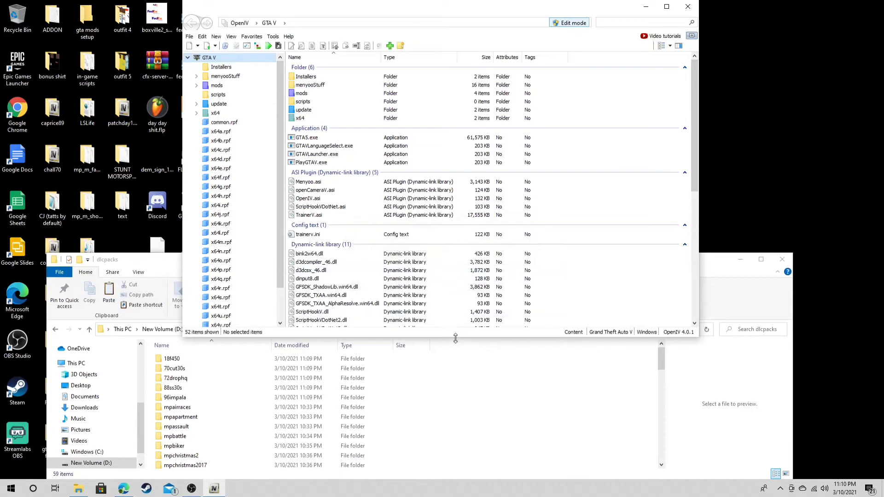
drag(455, 339, 456, 251)
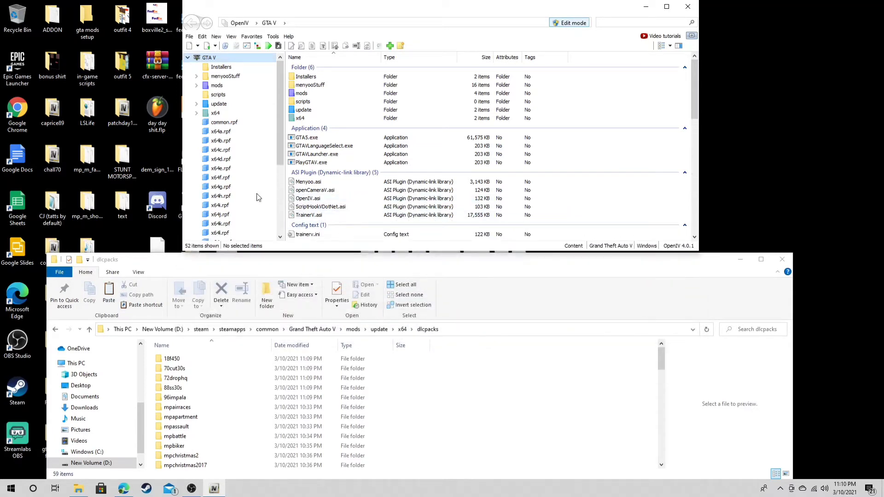
drag(183, 172, 45, 171)
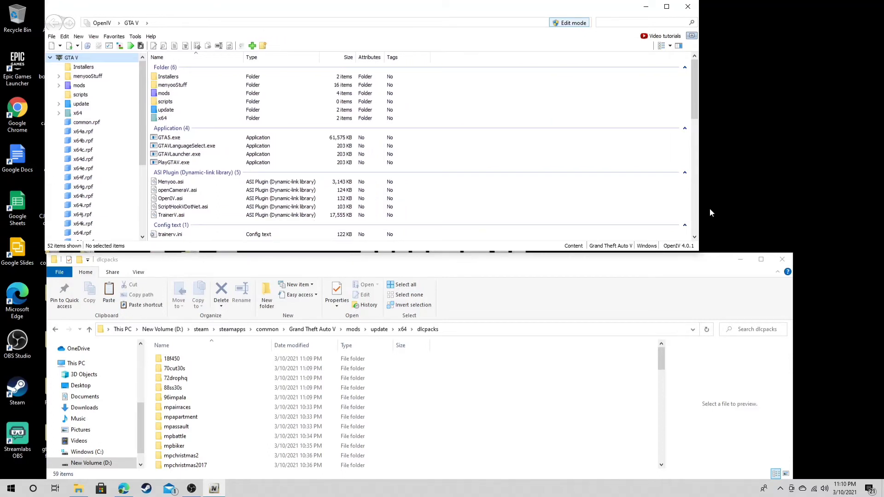
drag(699, 206, 794, 209)
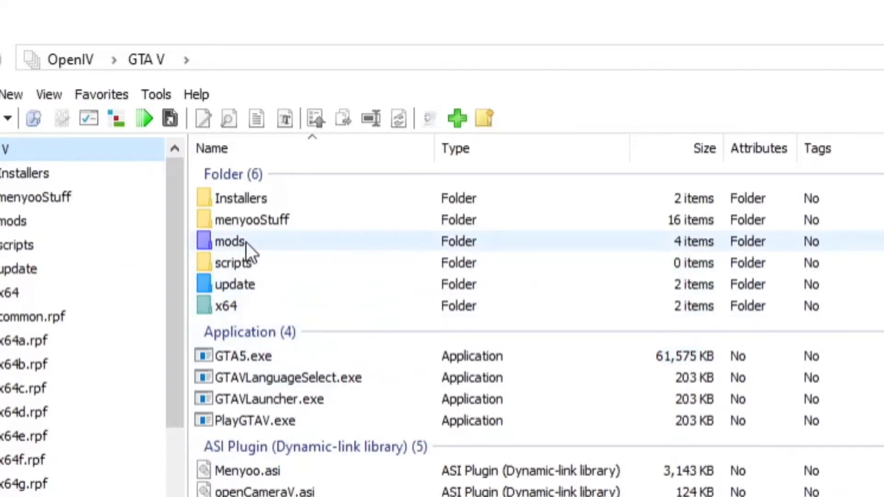
Open the mods\update\update.rpf\common\data folder in OpenIV.
double_click(246, 242)
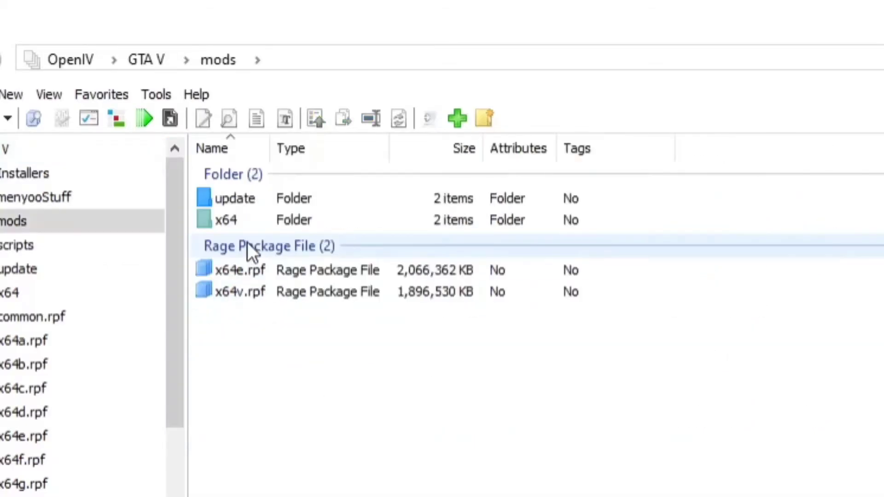
double_click(256, 197)
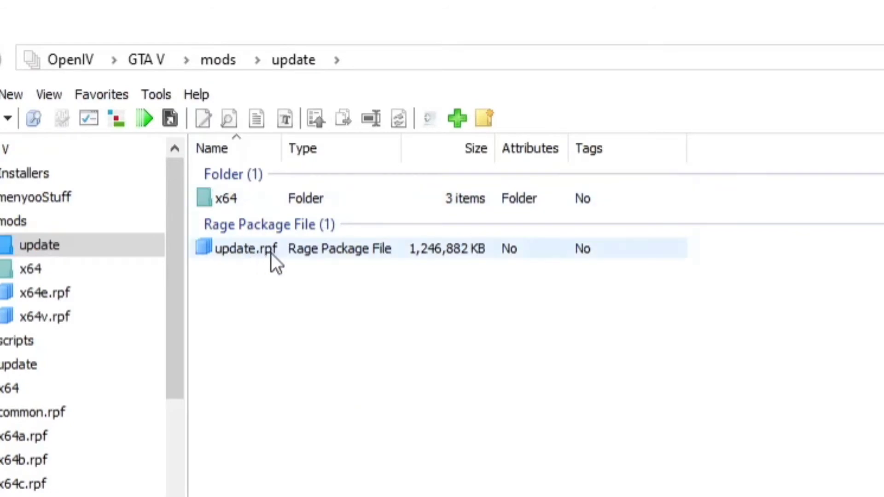
double_click(290, 250)
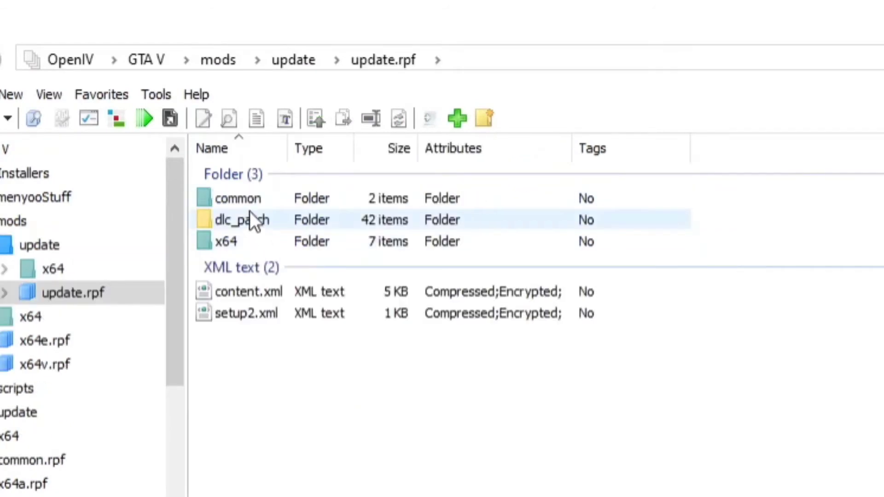
click(244, 198)
double_click(244, 198)
double_click(245, 198)
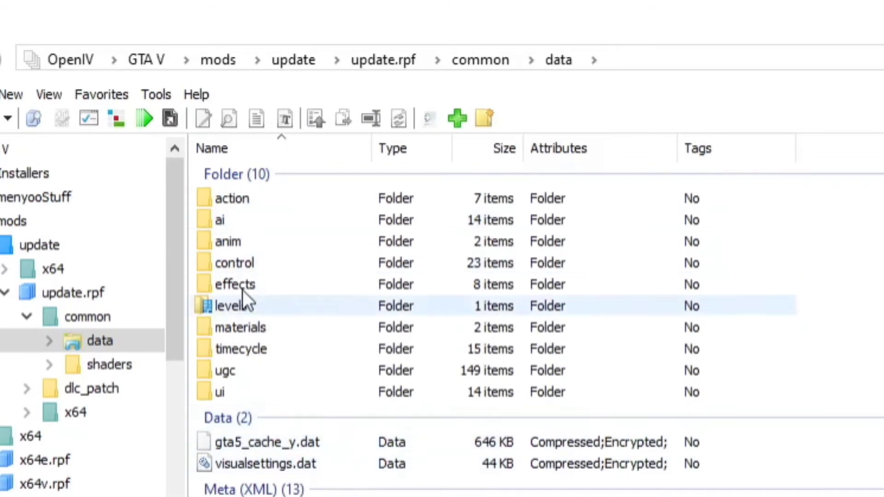
Add the data folder to OpenIV's favorites under the name Cars.
click(105, 93)
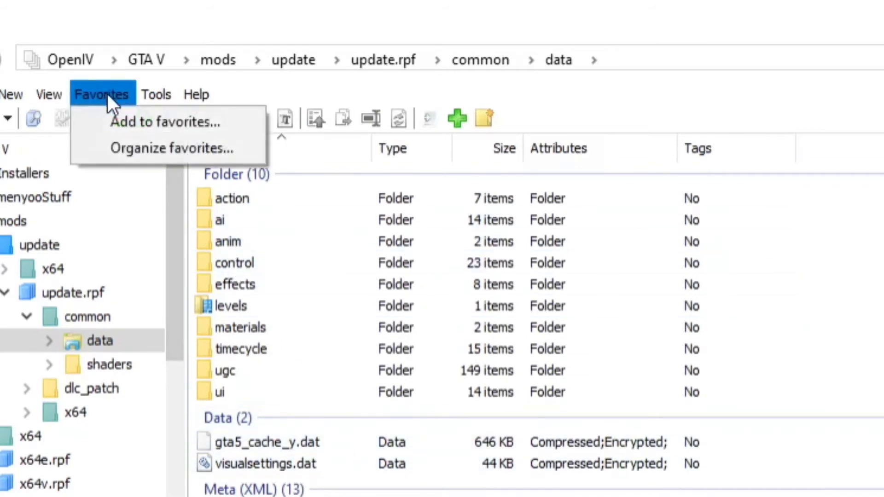
click(126, 121)
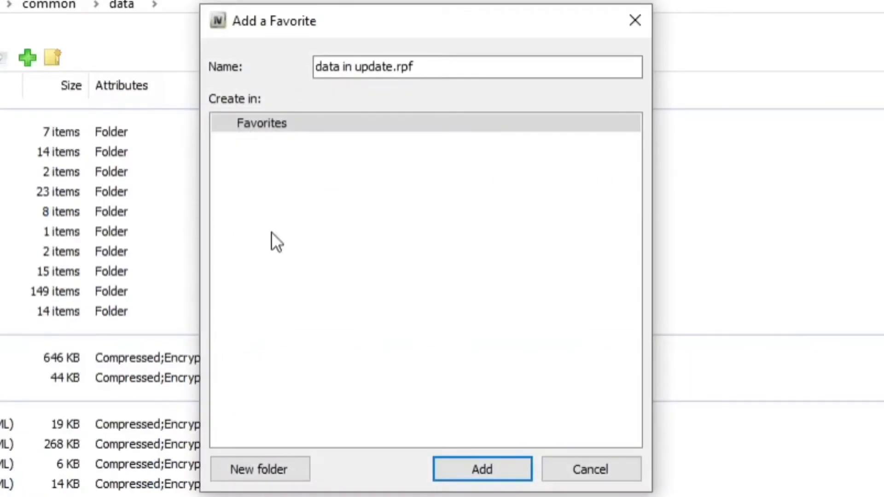
drag(876, 131, 856, 137)
drag(398, 72, 302, 75)
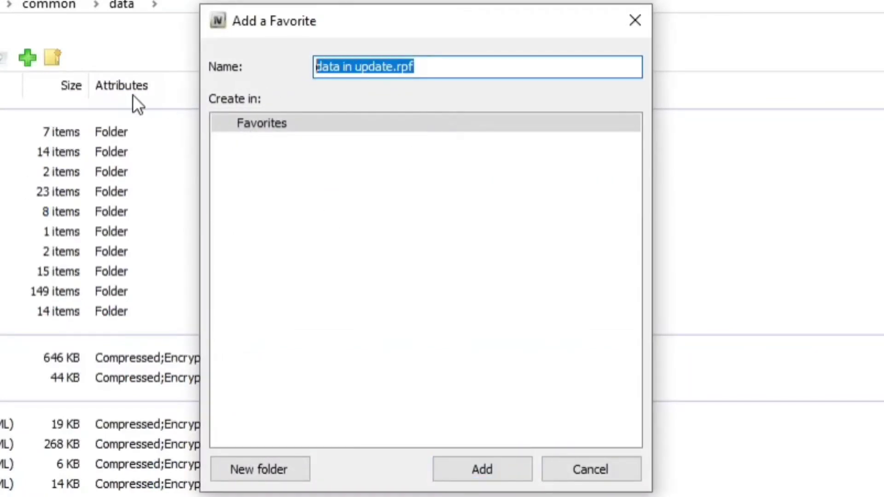
text(Cars)
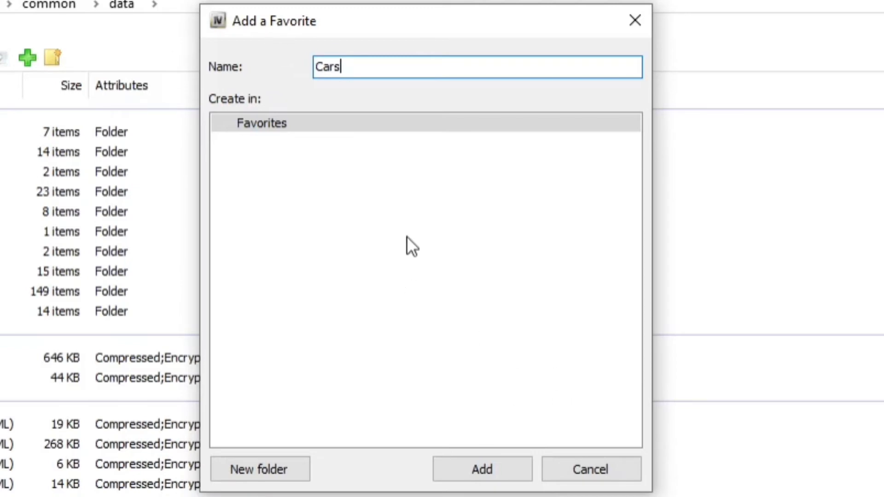
click(479, 470)
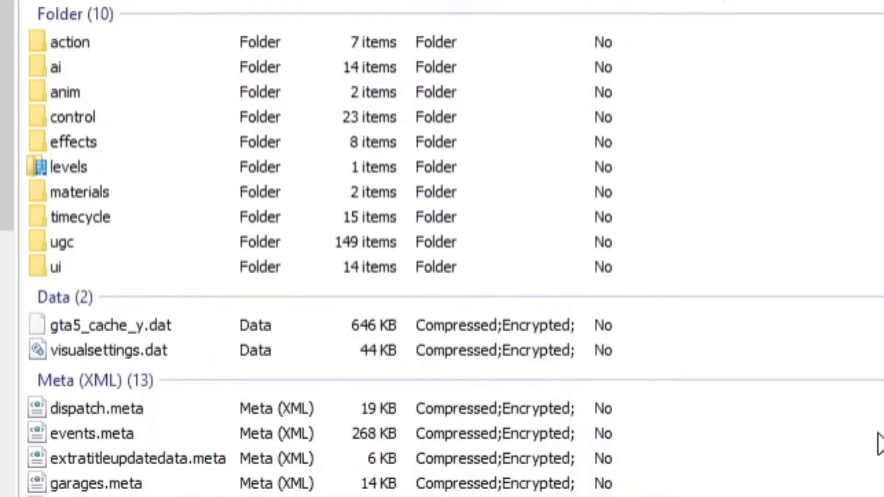
Open dlclist.xml from the data folder for editing.
scroll(631, 276, down, 8)
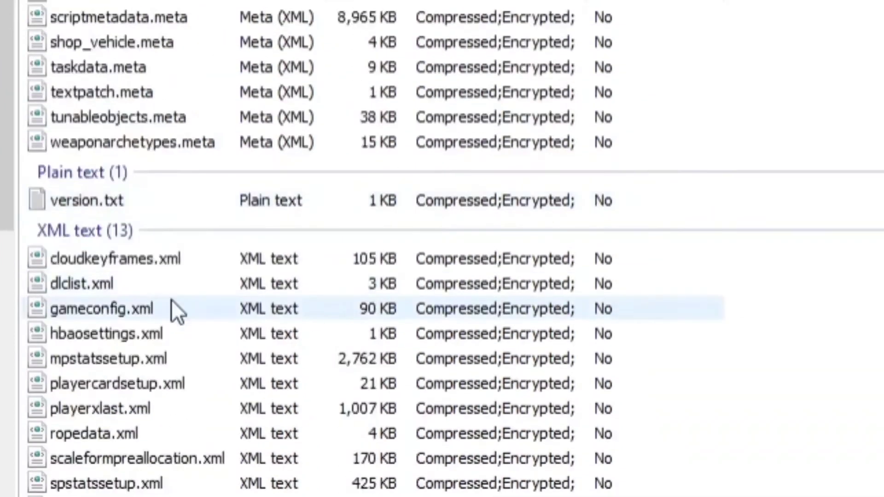
right_click(117, 284)
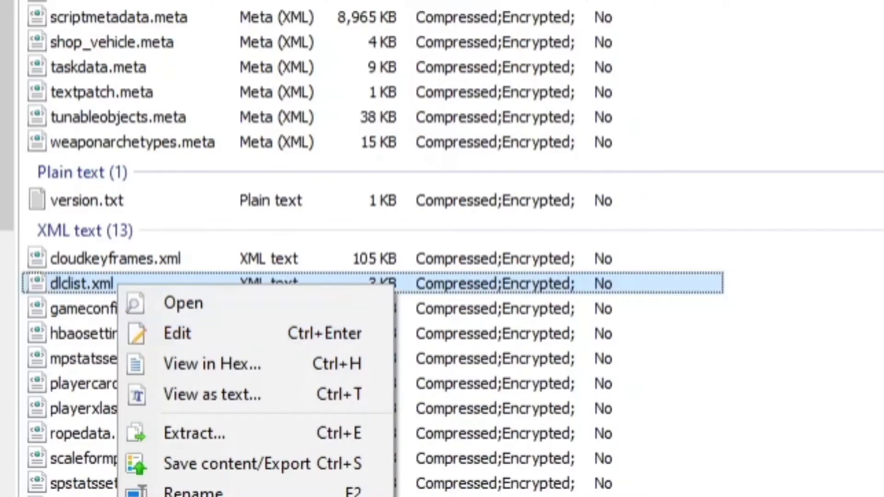
click(758, 281)
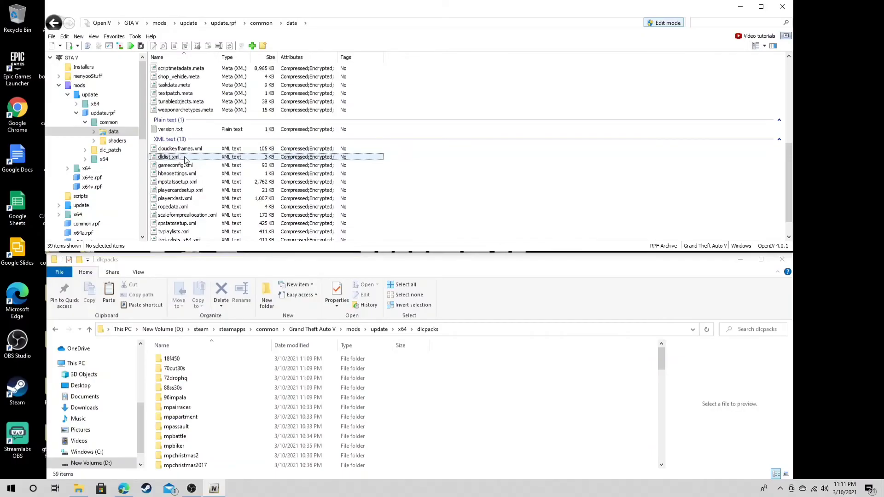
right_click(187, 158)
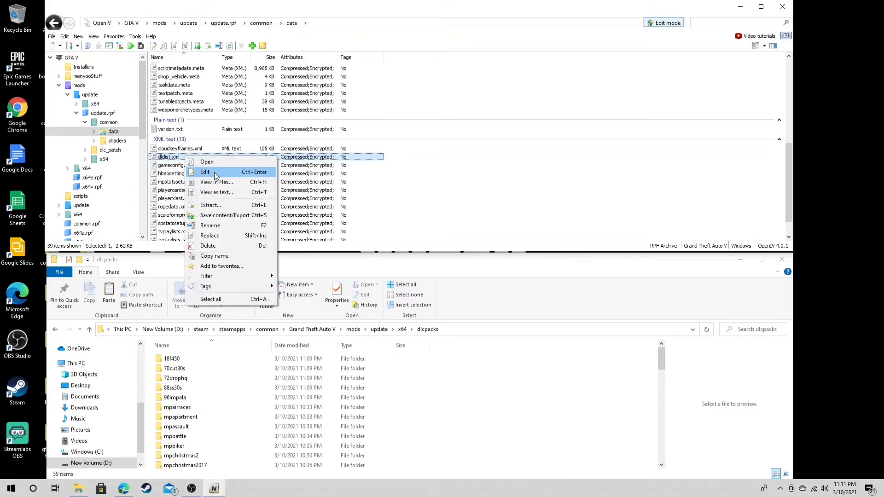
click(218, 174)
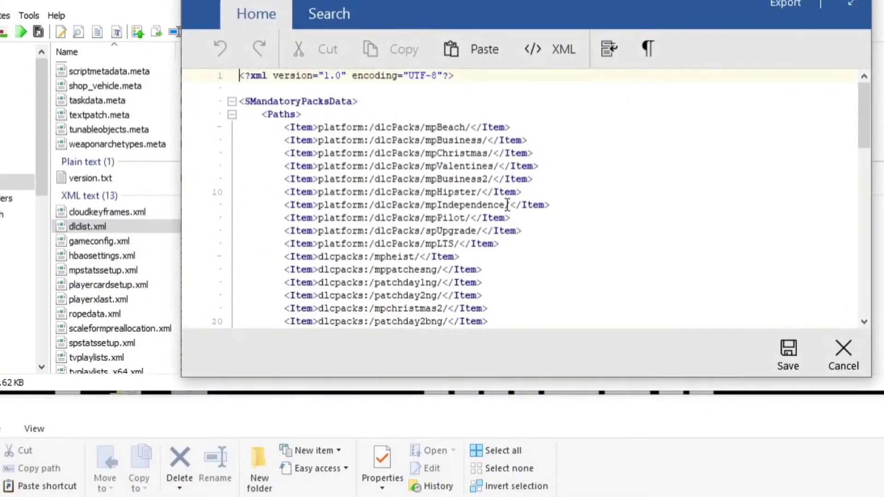
Copy the final dlcpacks:/patchday24ng/ item line in dlclist.xml and paste it on a new line directly below.
scroll(412, 142, down, 5)
scroll(514, 201, down, 12)
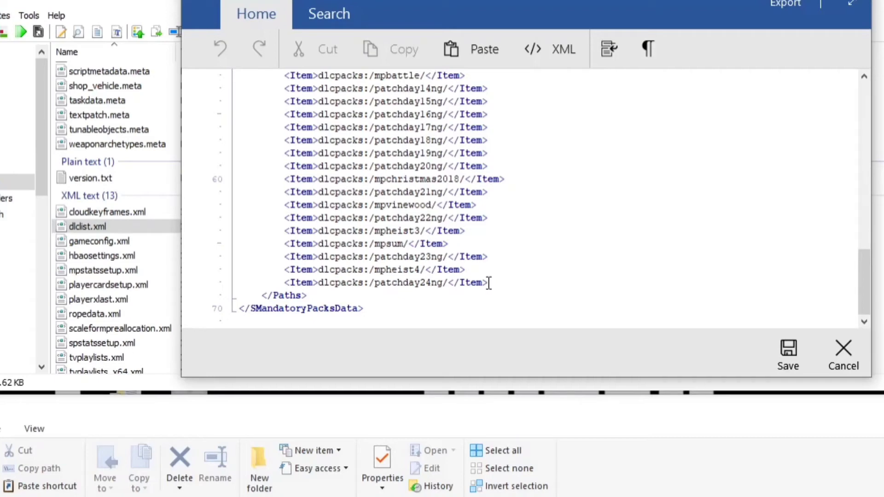
drag(489, 283, 285, 282)
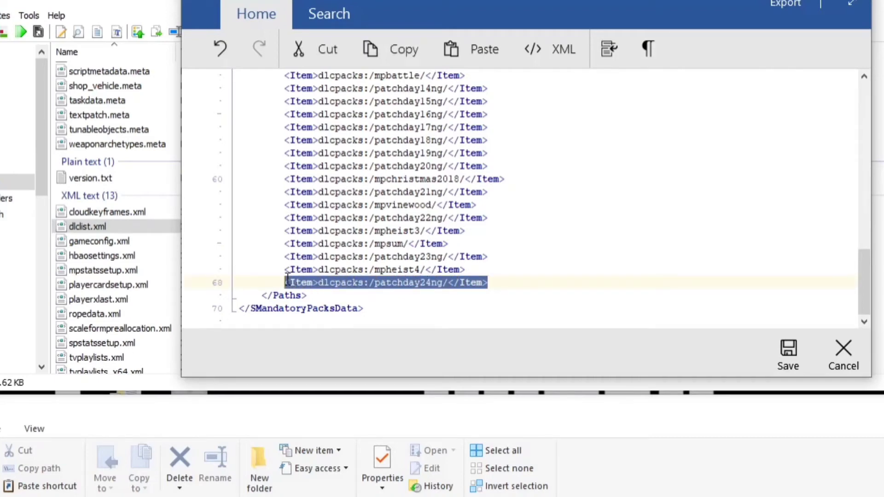
click(401, 49)
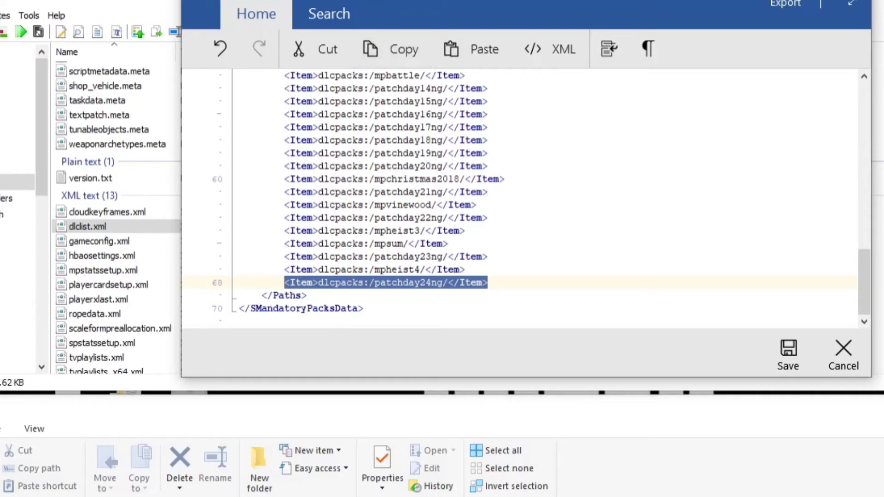
click(491, 281)
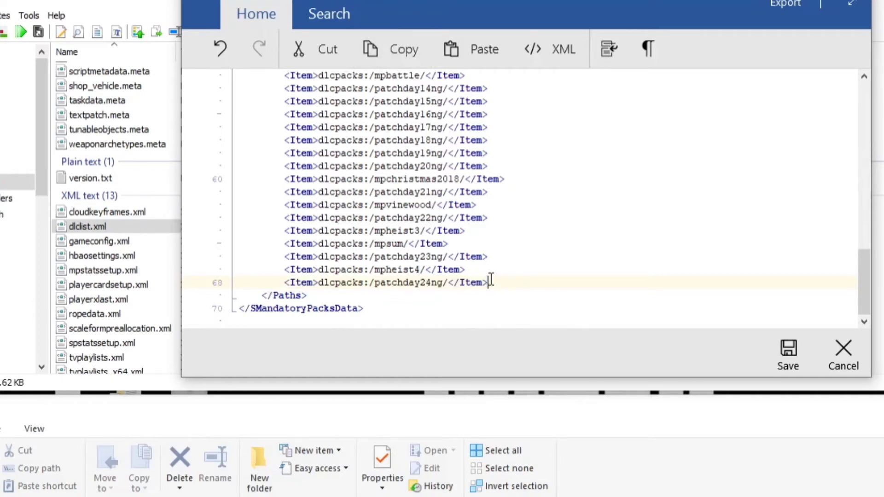
key(Return)
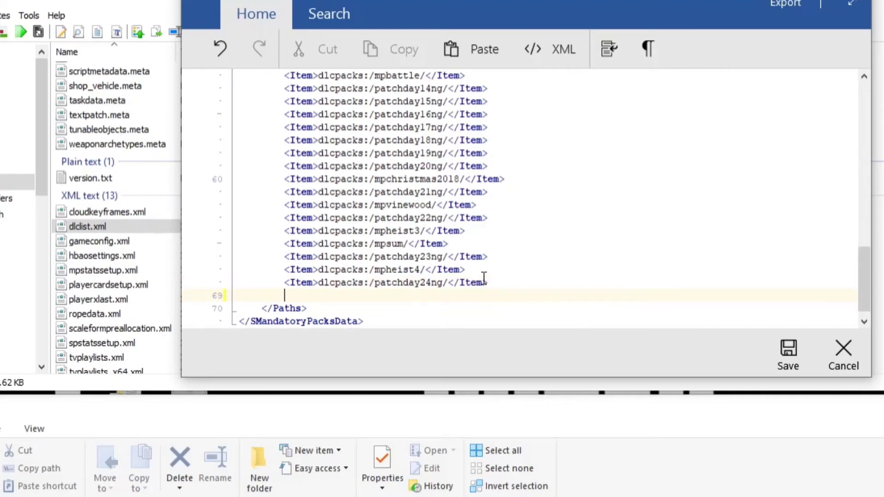
click(487, 51)
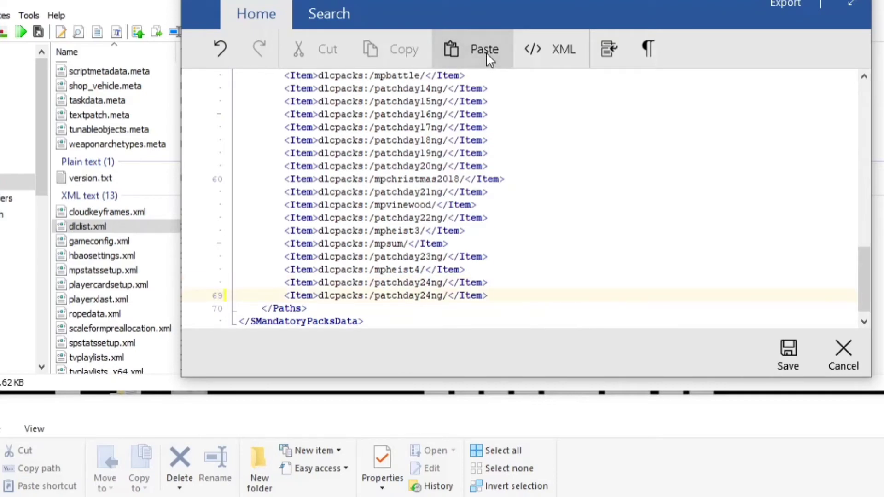
Paste four more copies of the patchday24ng item line, each on its own new line before the closing Paths tag.
key(Return)
click(487, 51)
key(Return)
click(487, 52)
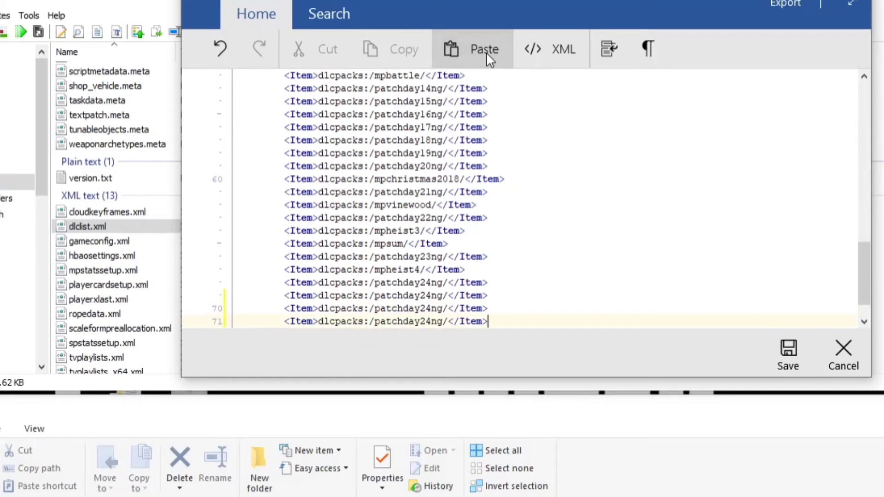
key(Return)
click(486, 52)
key(Return)
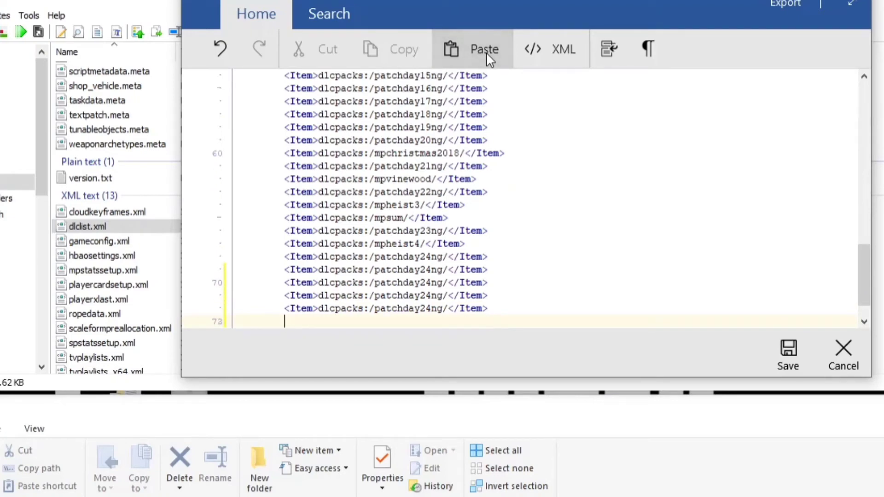
click(486, 51)
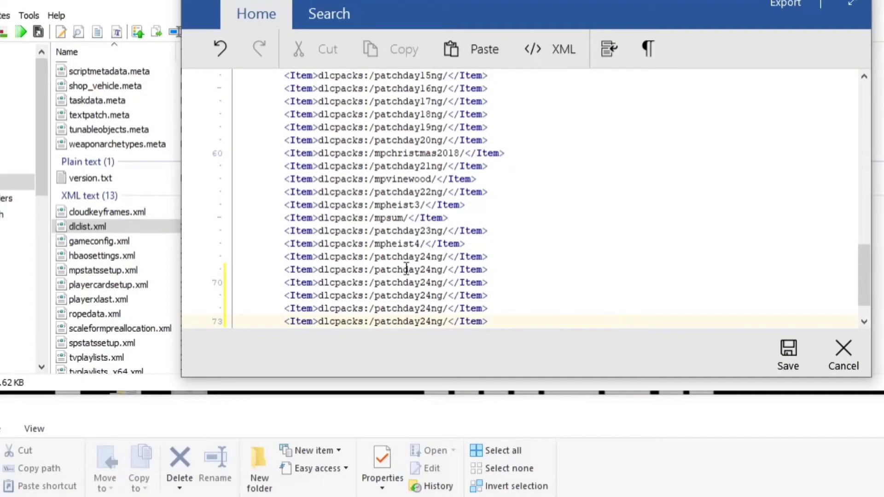
Replace patchday24ng in the first duplicated item line of dlclist.xml with the folder name 18f450 copied from dlcpacks.
double_click(443, 271)
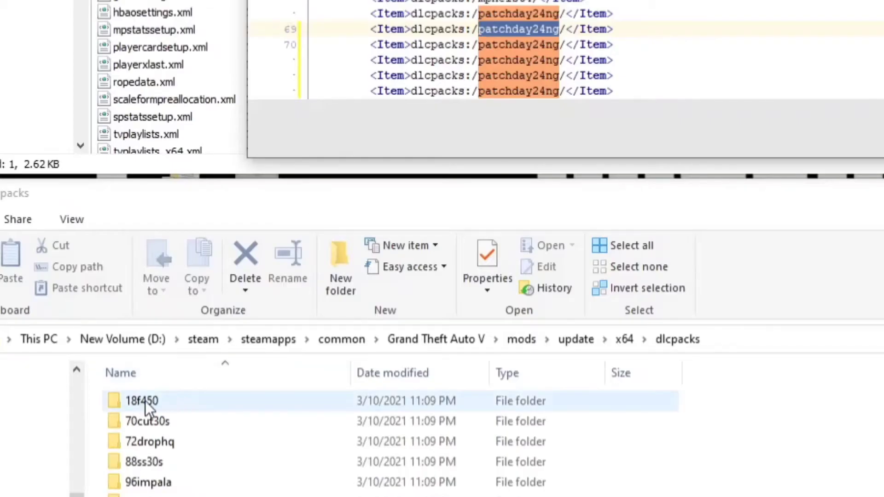
click(145, 402)
click(145, 401)
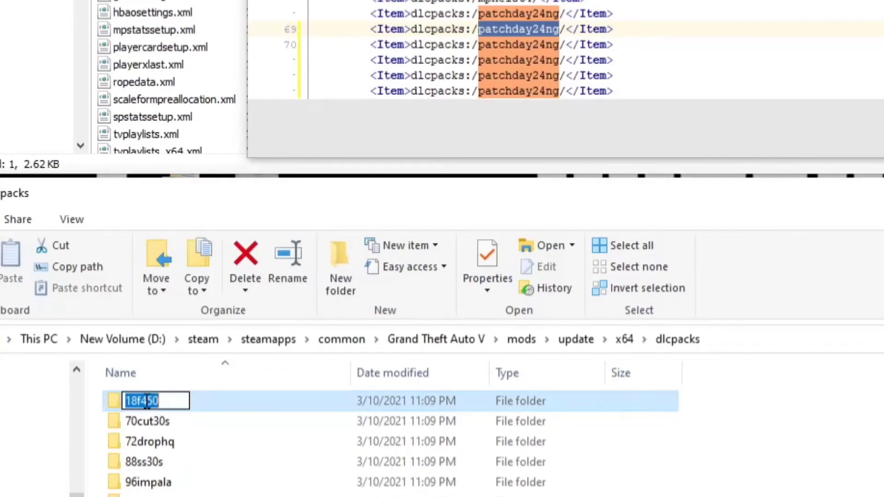
right_click(146, 401)
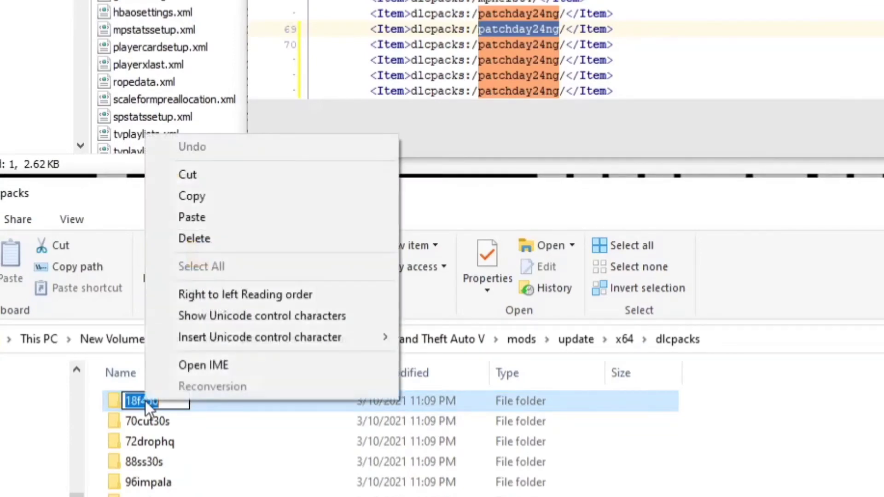
click(202, 199)
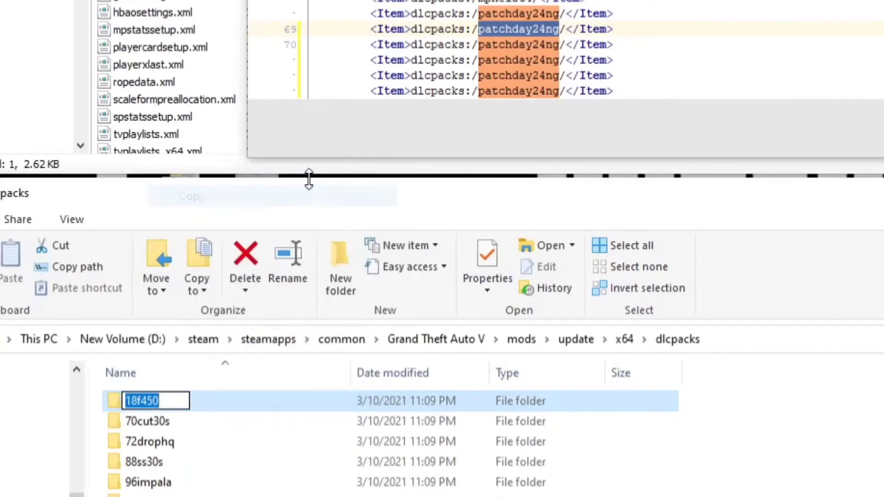
right_click(512, 31)
click(561, 82)
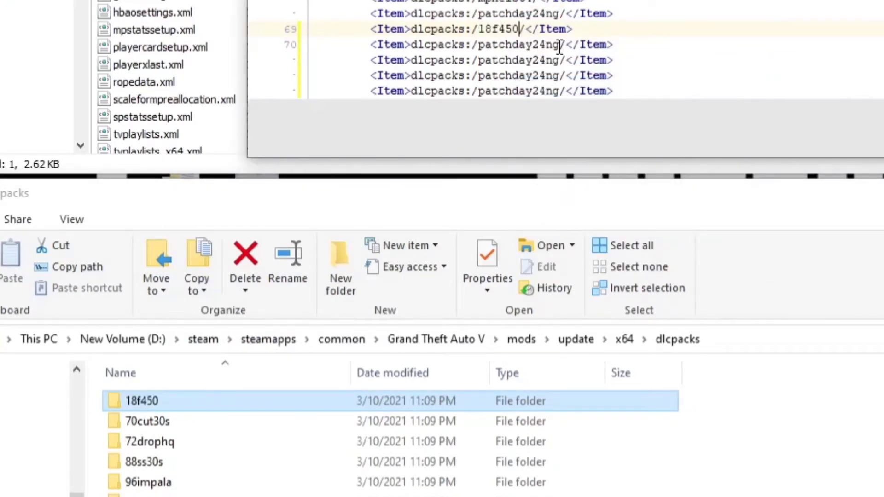
Replace patchday24ng on line 70 of dlclist.xml with the folder name 70cut30s copied from dlcpacks.
drag(560, 46, 479, 48)
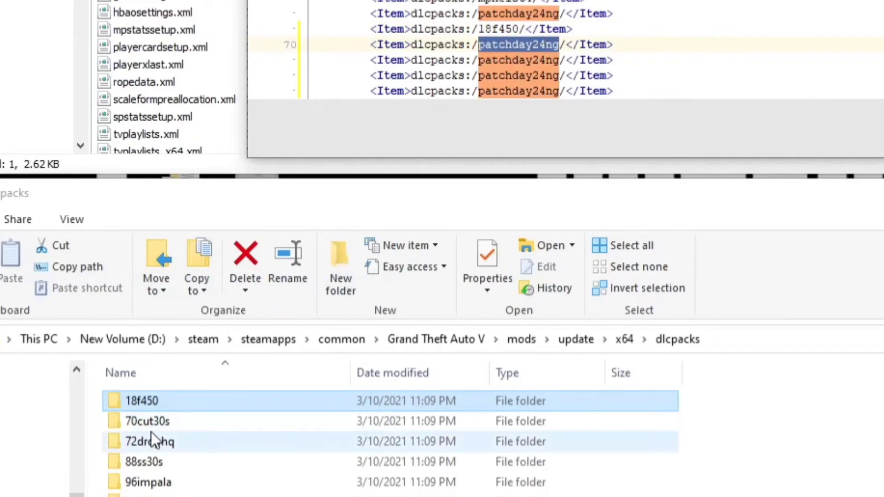
click(162, 421)
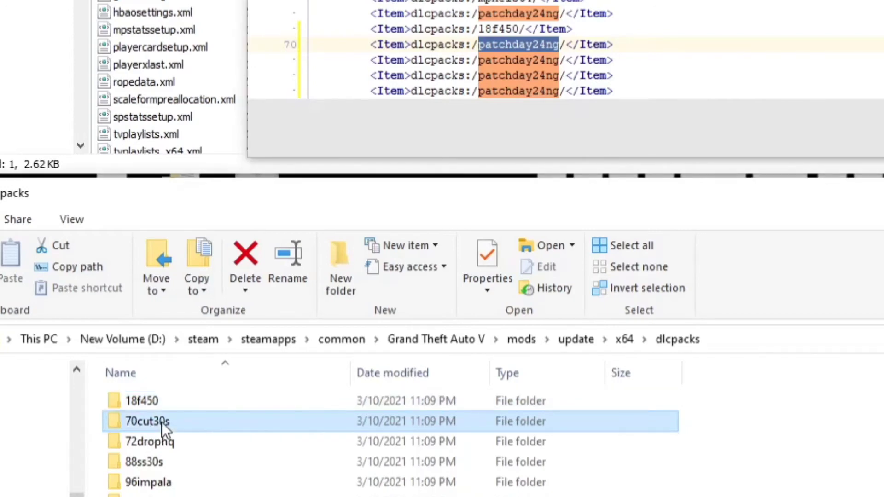
click(162, 421)
right_click(156, 422)
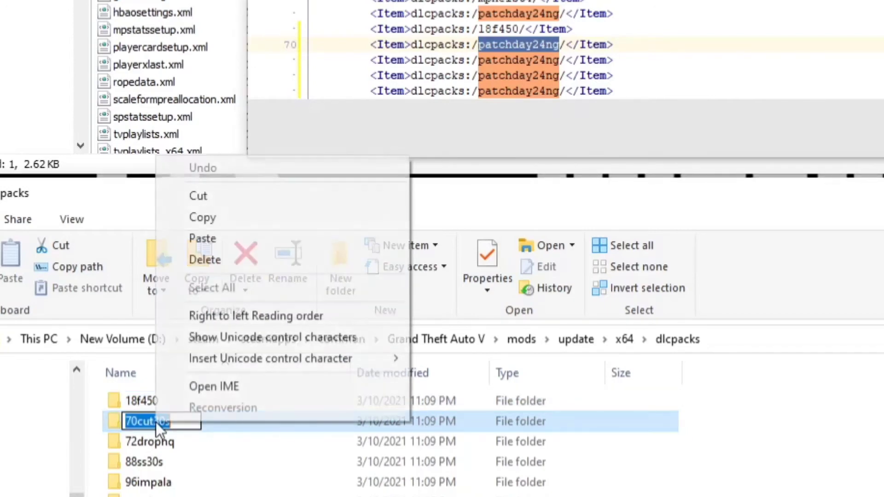
click(222, 217)
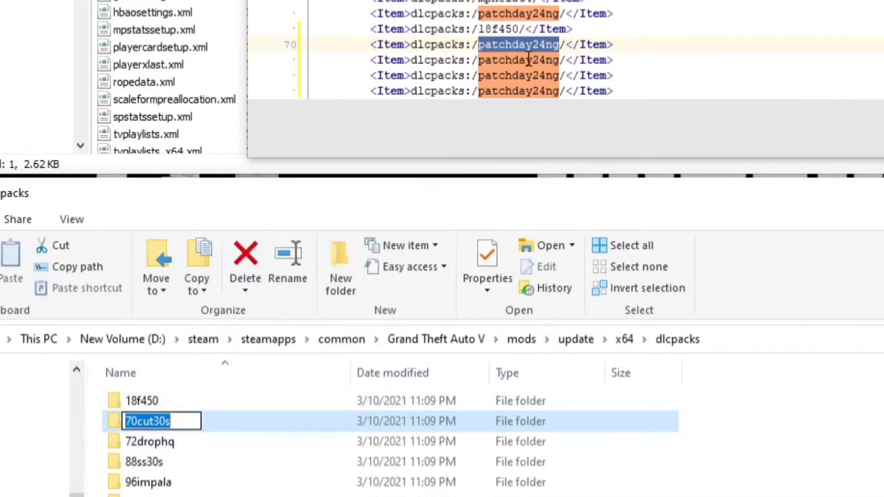
right_click(518, 43)
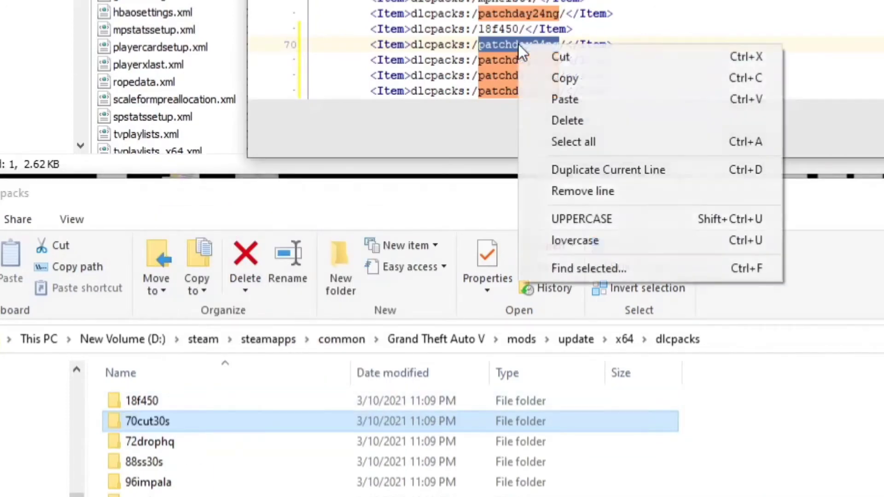
click(570, 101)
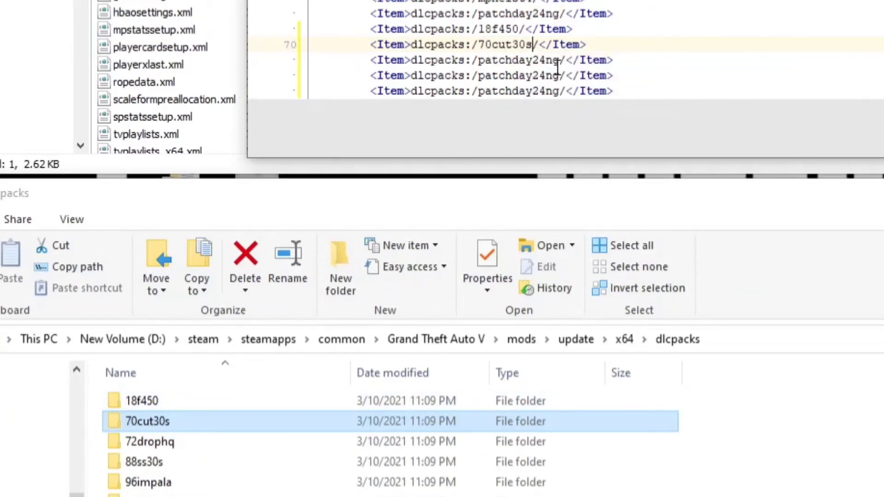
Replace patchday24ng on line 71 of dlclist.xml with the folder name 72drophq copied from dlcpacks.
drag(560, 61, 478, 62)
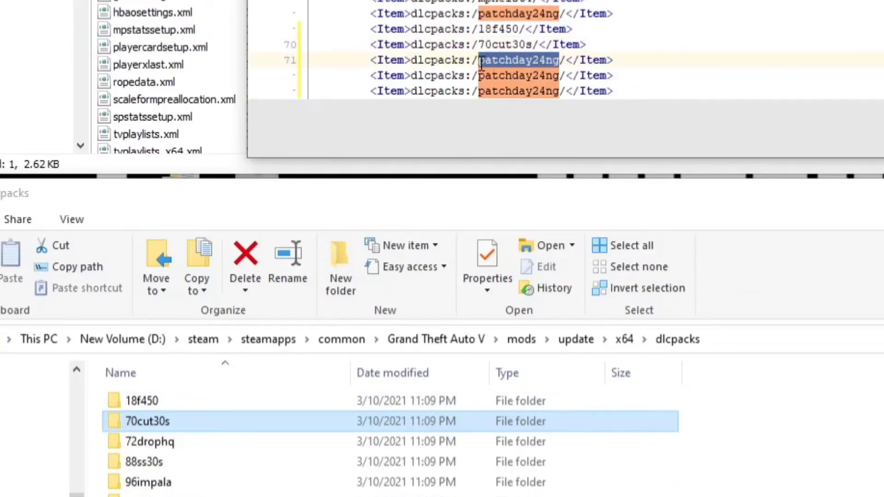
click(150, 441)
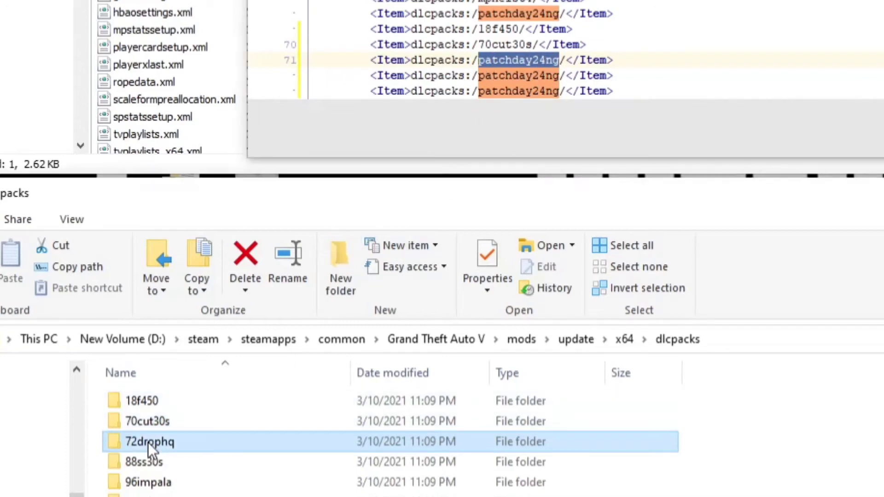
click(145, 443)
right_click(145, 443)
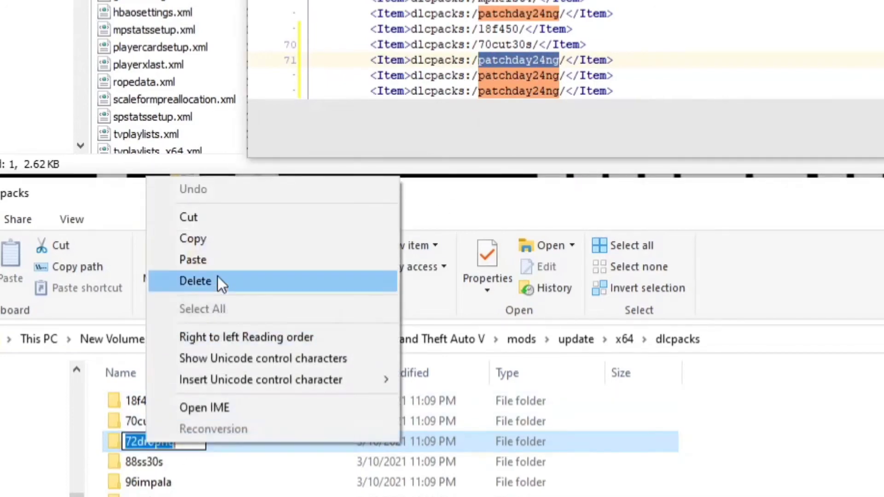
click(219, 245)
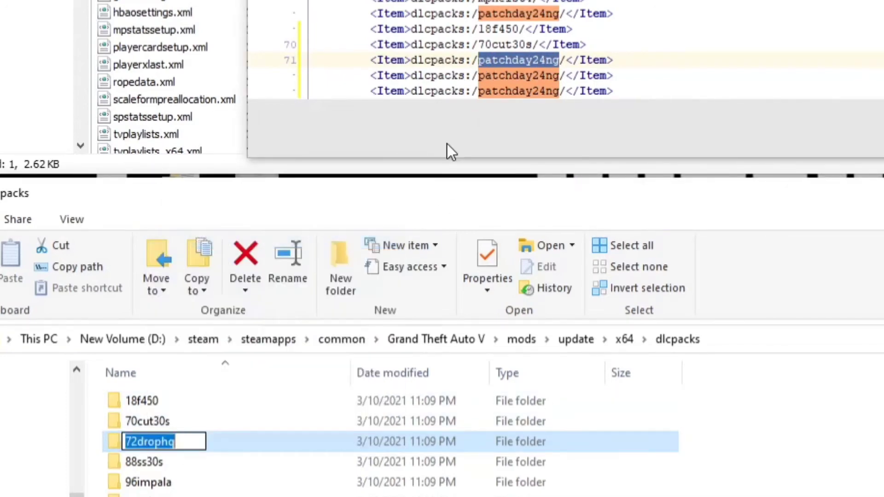
right_click(530, 60)
click(585, 115)
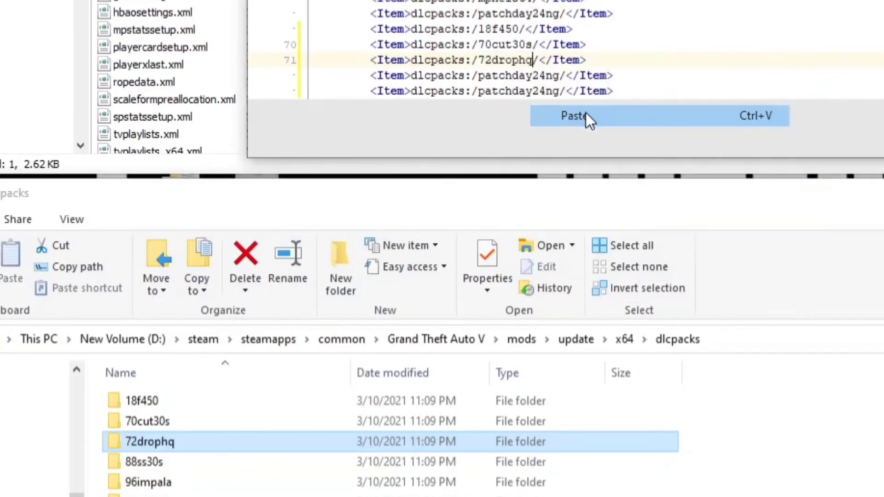
Replace patchday24ng on line 72 of dlclist.xml with the folder name 88ss30s copied from dlcpacks.
double_click(560, 73)
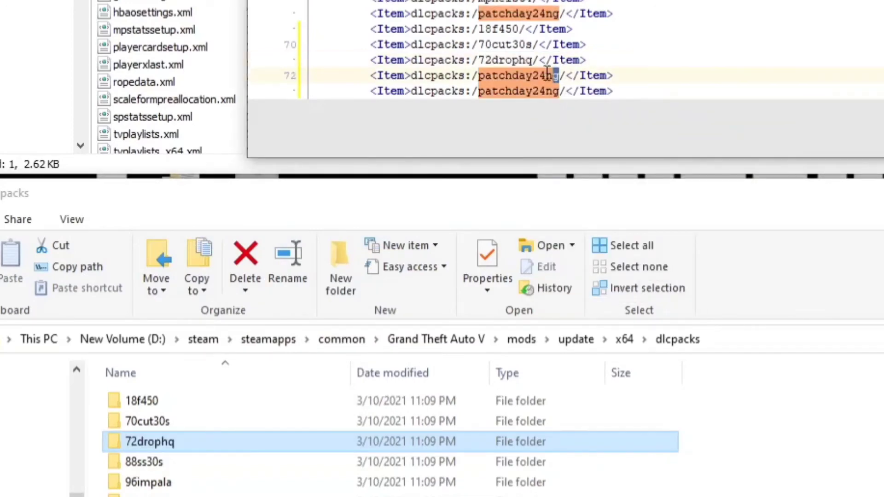
click(154, 460)
click(153, 462)
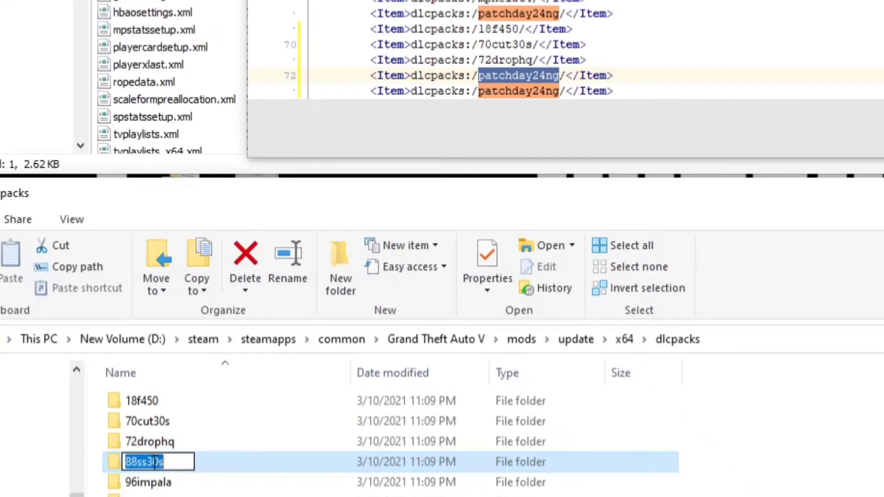
right_click(153, 463)
click(209, 259)
double_click(518, 76)
right_click(518, 76)
click(573, 129)
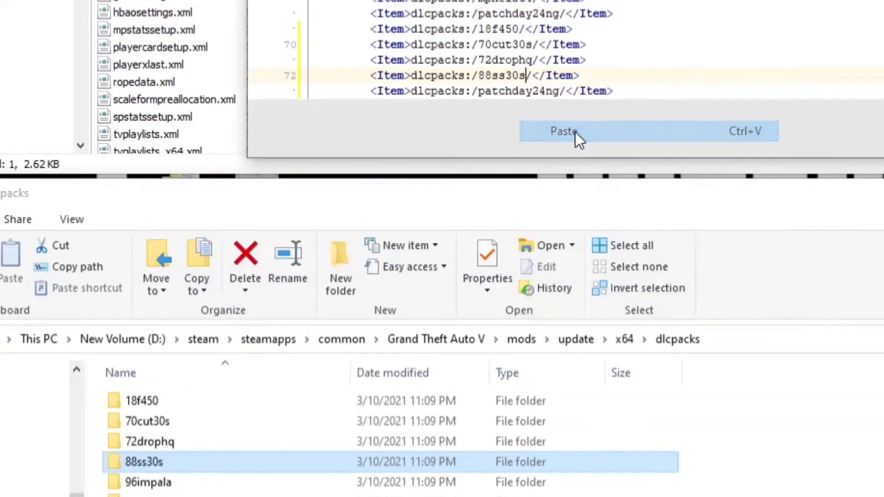
Replace patchday24ng in the last item line before the closing Paths tag with the folder name 96impala copied from dlcpacks.
scroll(614, 41, down, 1)
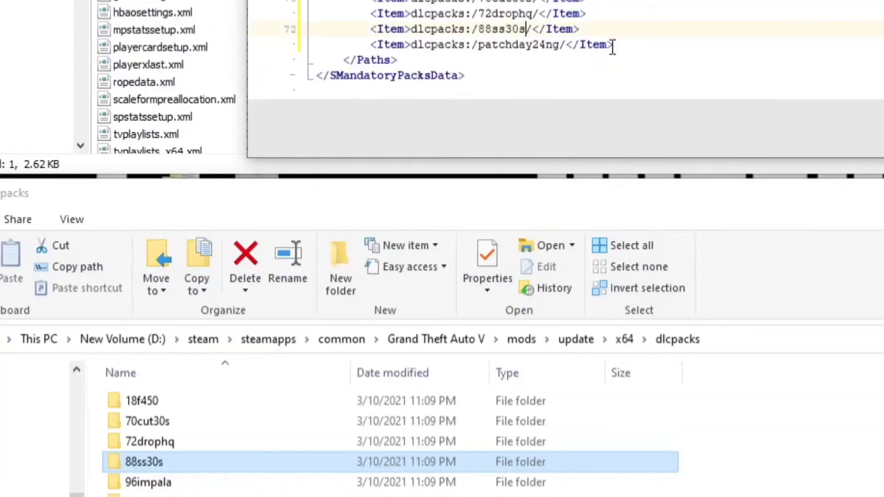
click(152, 485)
click(152, 484)
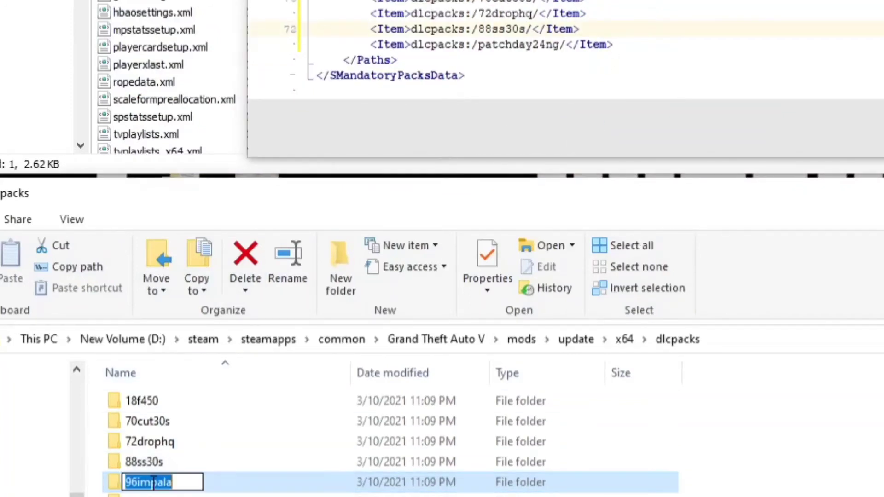
right_click(166, 482)
click(224, 279)
click(561, 46)
drag(560, 46, 487, 51)
right_click(496, 46)
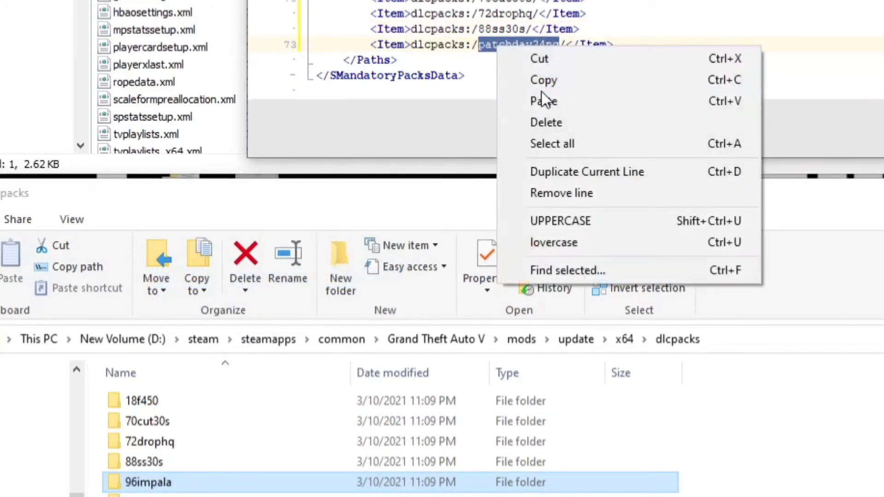
click(543, 101)
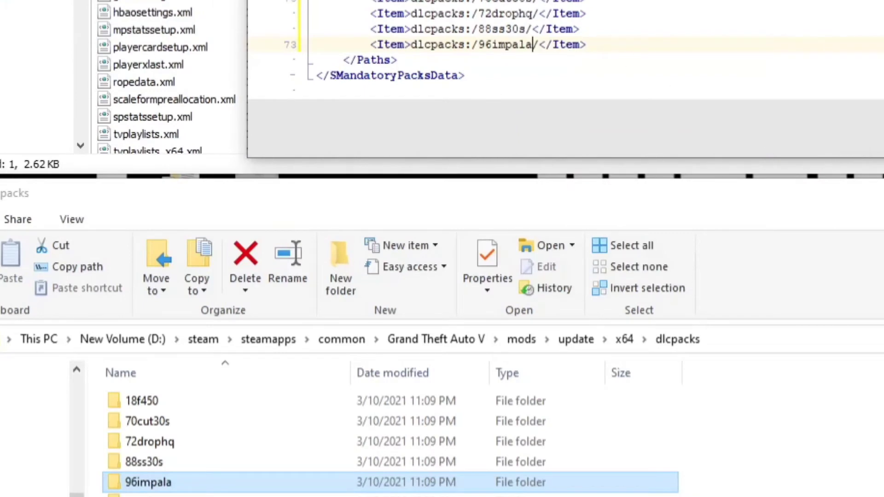
Save and close dlclist.xml, and clear the dlcpacks folder and OpenIV windows from the desktop.
key(alt+F4)
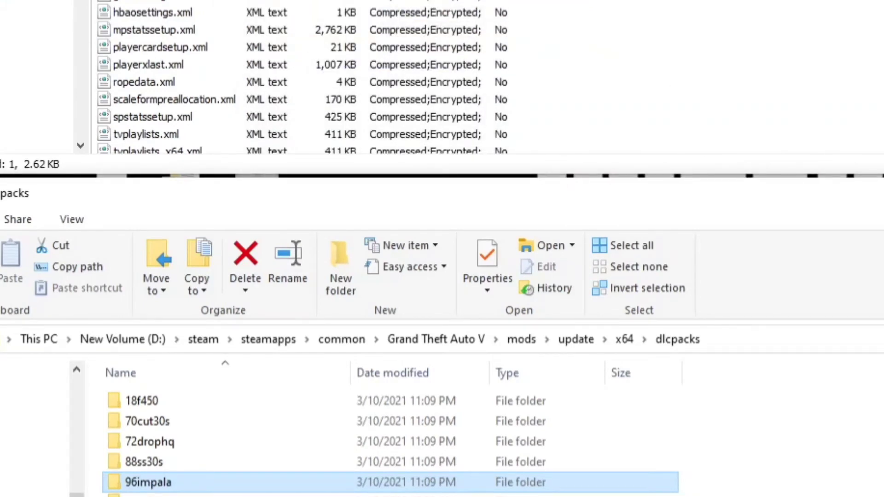
key(alt+F4)
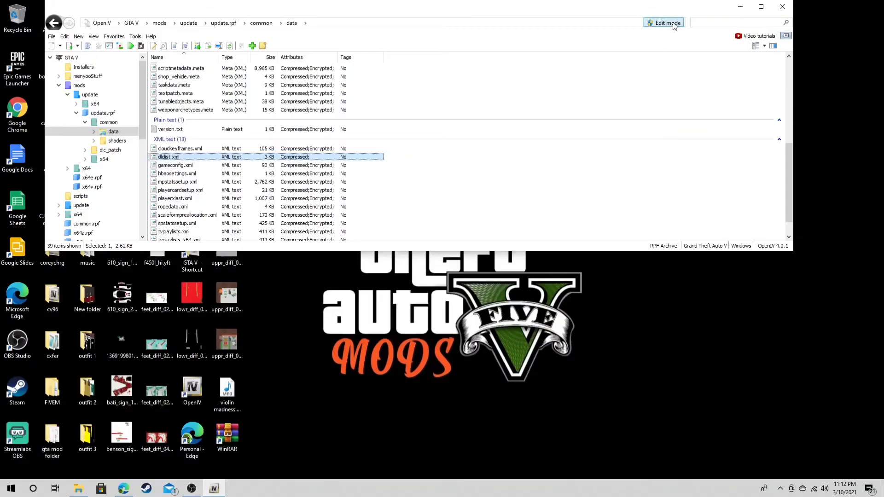
click(737, 11)
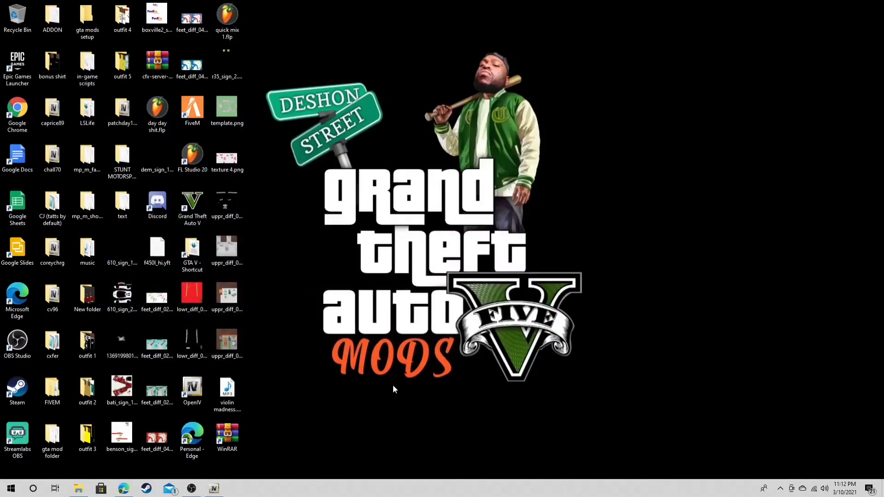
Switch to Steam and launch Grand Theft Auto V from the library with the Play Grand Theft Auto V option.
click(147, 488)
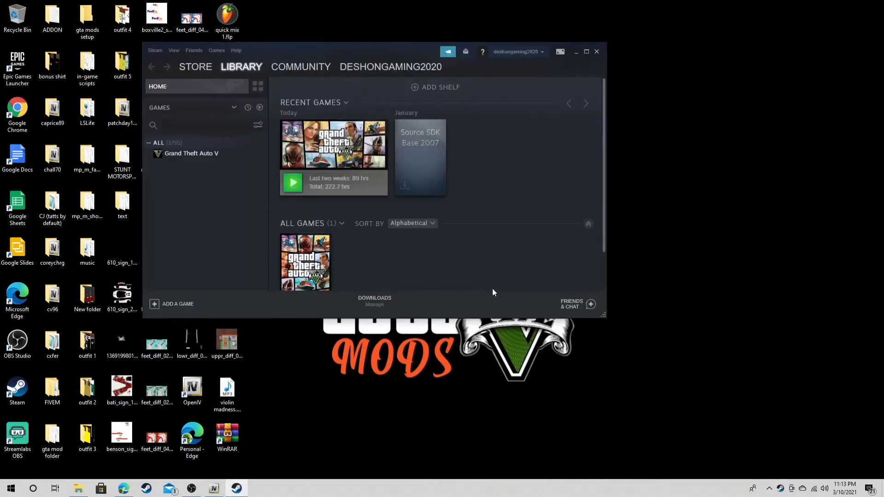
click(189, 156)
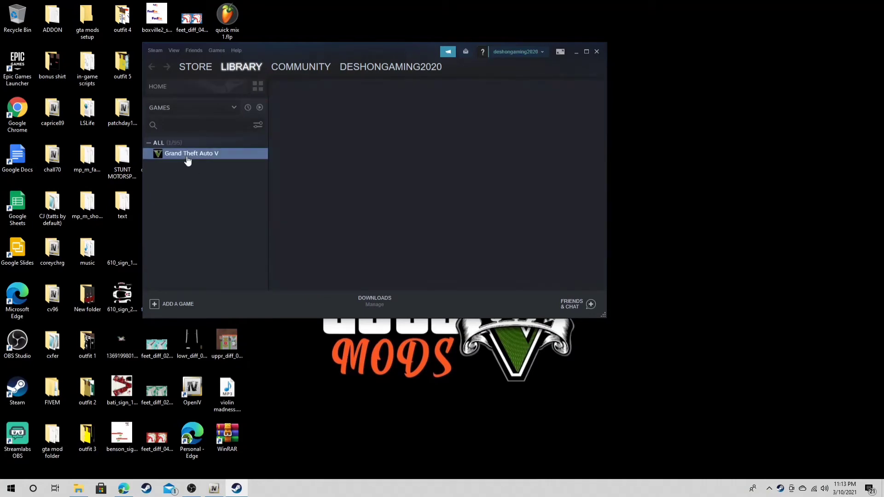
click(297, 201)
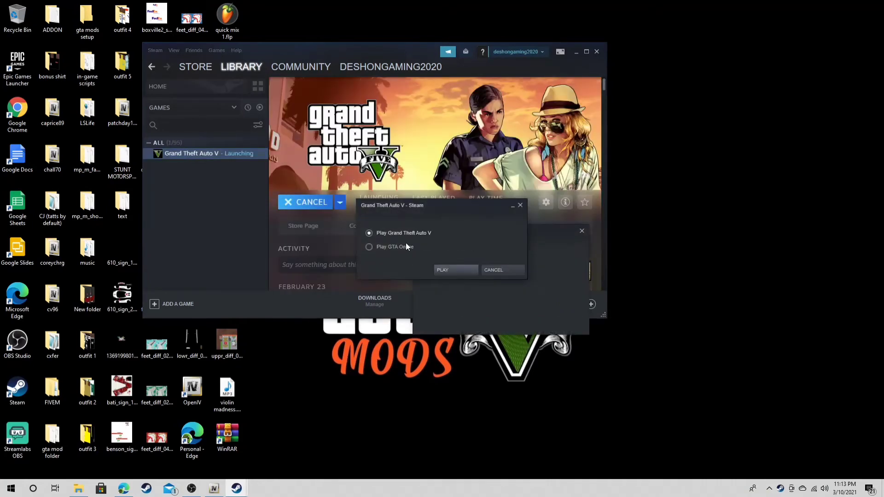
click(454, 271)
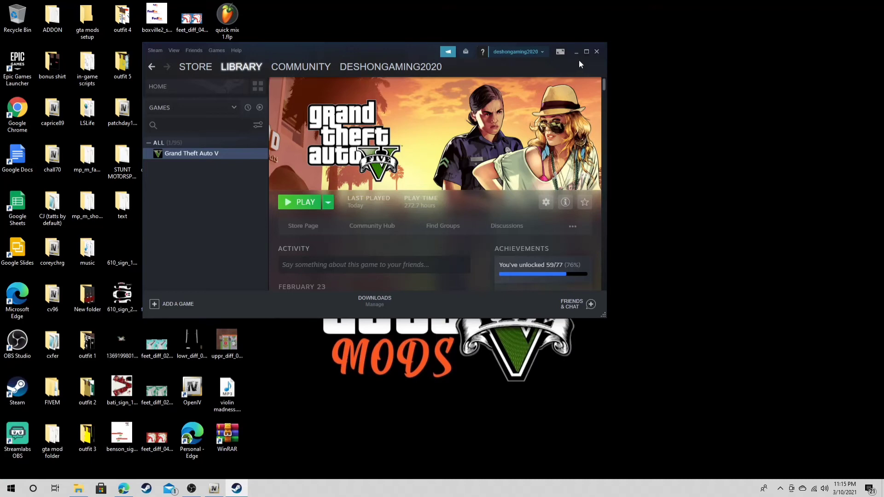
Switch to OpenIV and turn on edit mode for the data folder containing dlclist.xml, accepting the editing warning.
click(215, 491)
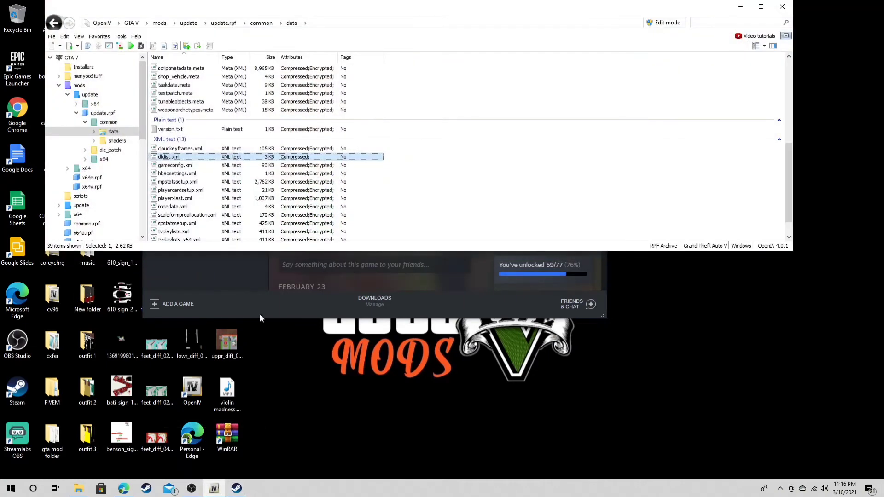
double_click(176, 158)
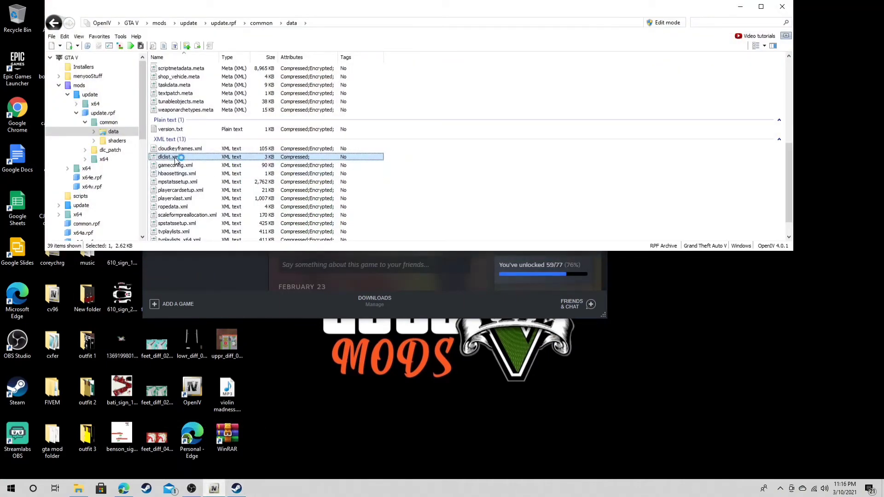
right_click(182, 157)
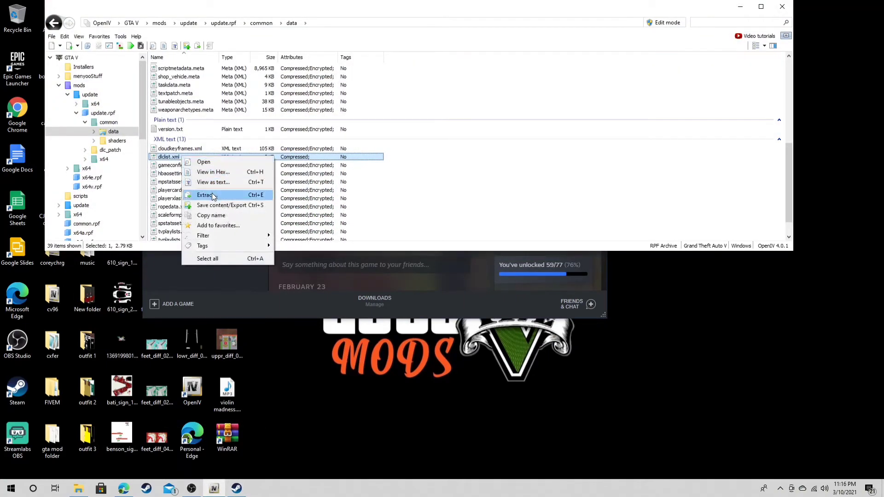
click(496, 179)
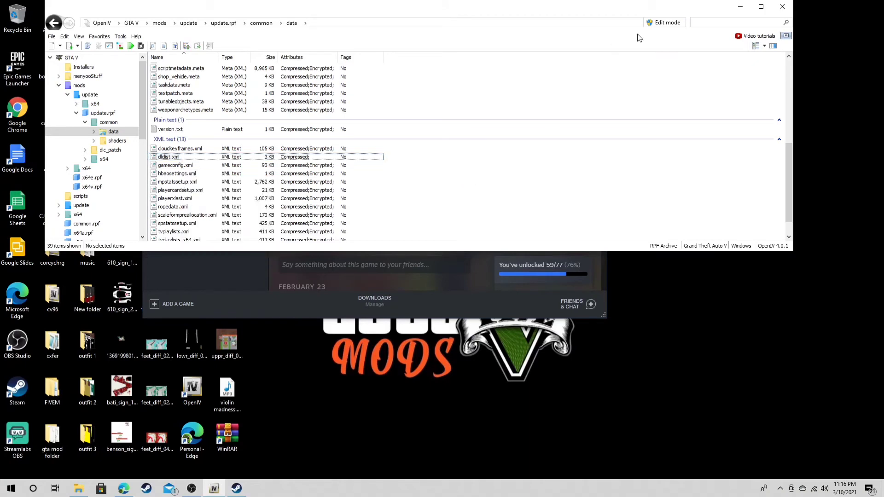
click(666, 23)
click(467, 273)
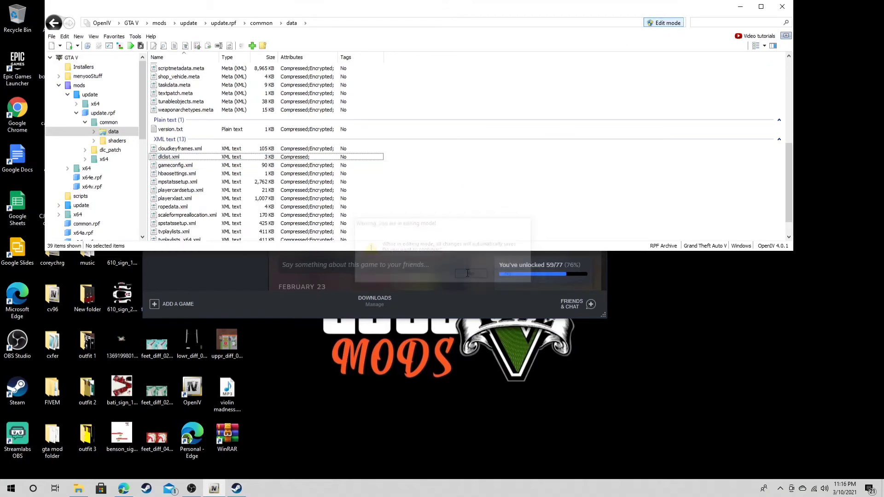
Open dlclist.xml for editing and delete the patchday23ng, mpheist4 and patchday24ng item lines, including the empty line left behind.
right_click(177, 161)
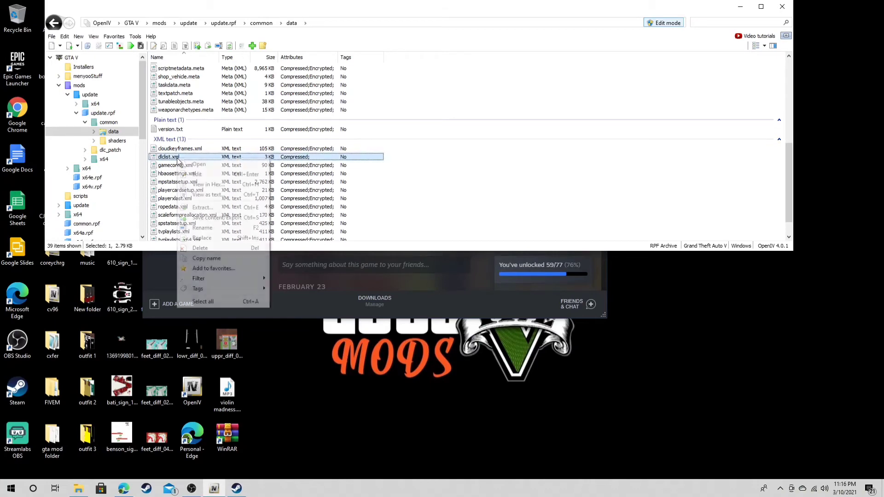
click(198, 175)
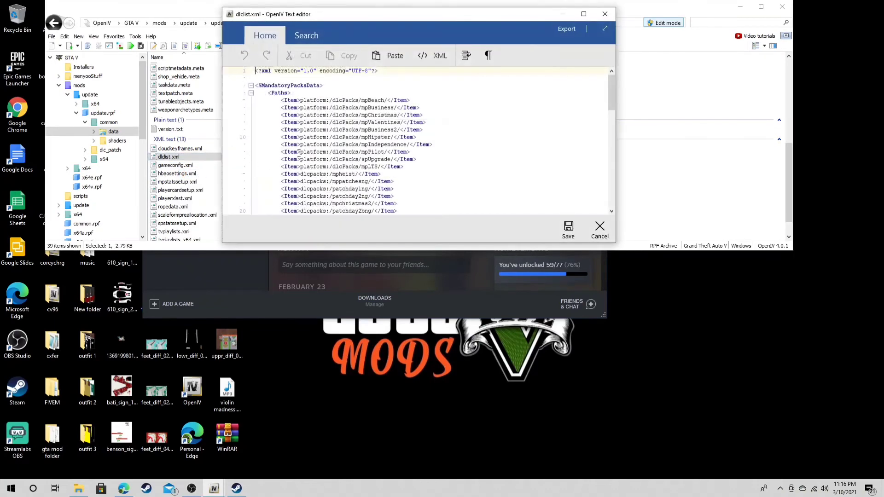
scroll(300, 153, down, 19)
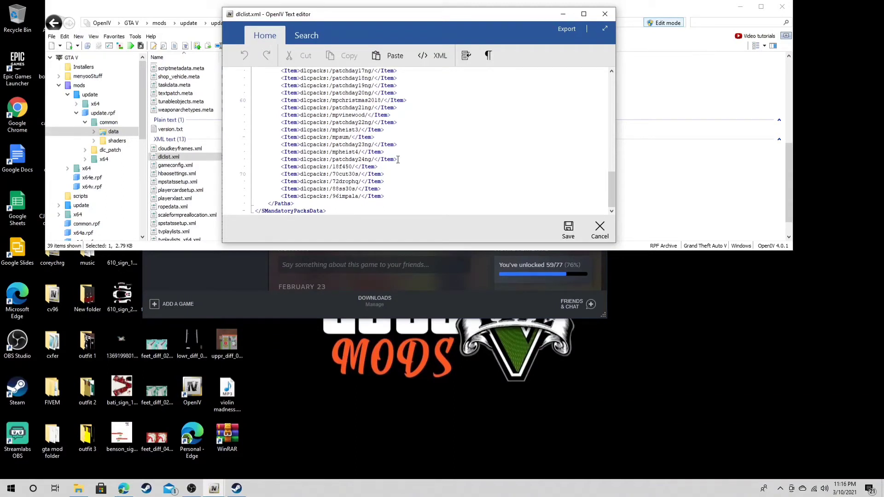
drag(398, 160, 279, 153)
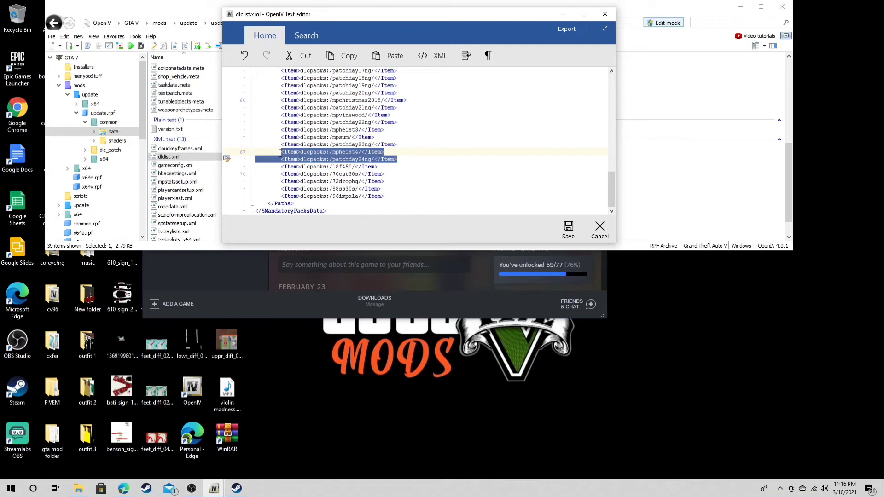
drag(280, 152, 280, 146)
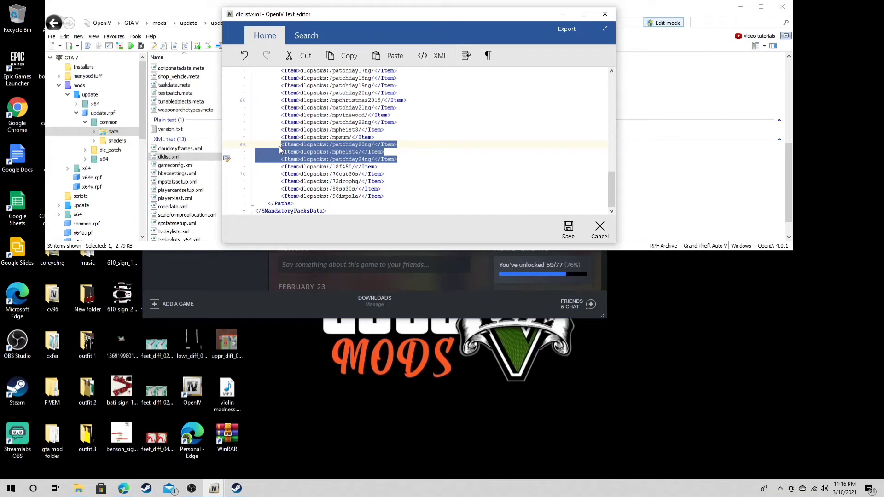
key(Delete)
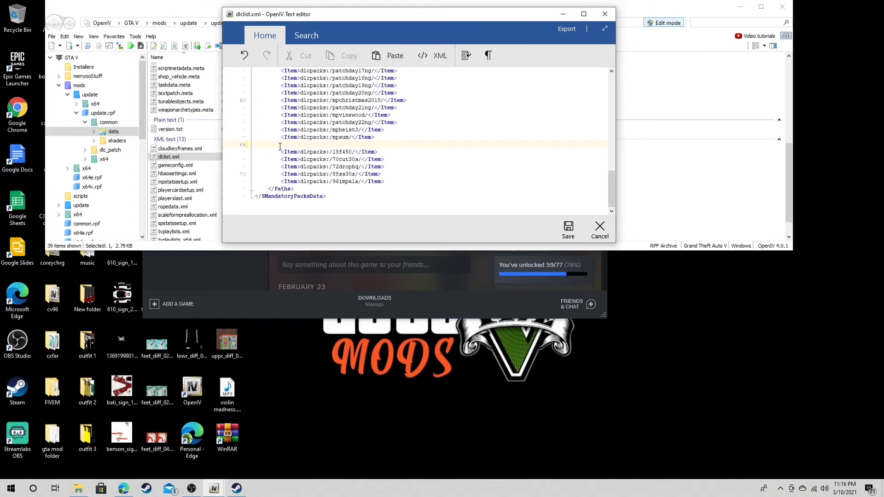
key(BackSpace)
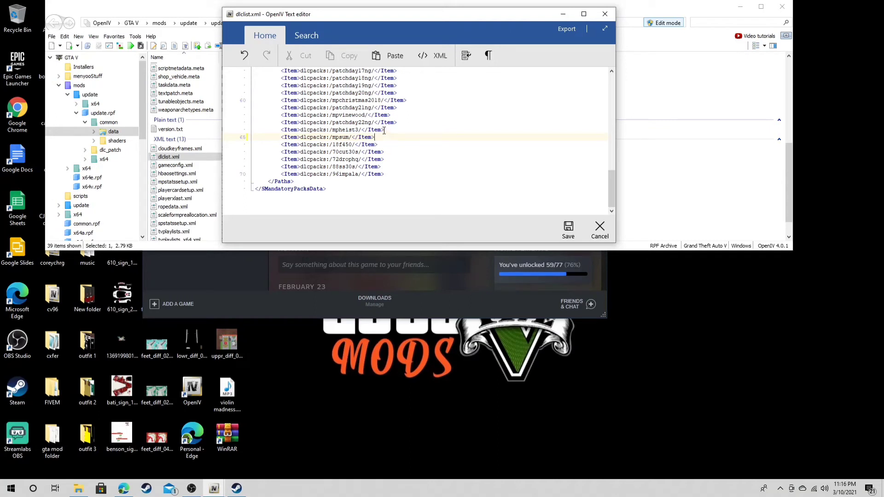
Delete the mpheist3 item line below patchday22ng together with its empty line, and save dlclist.xml.
drag(385, 131, 280, 130)
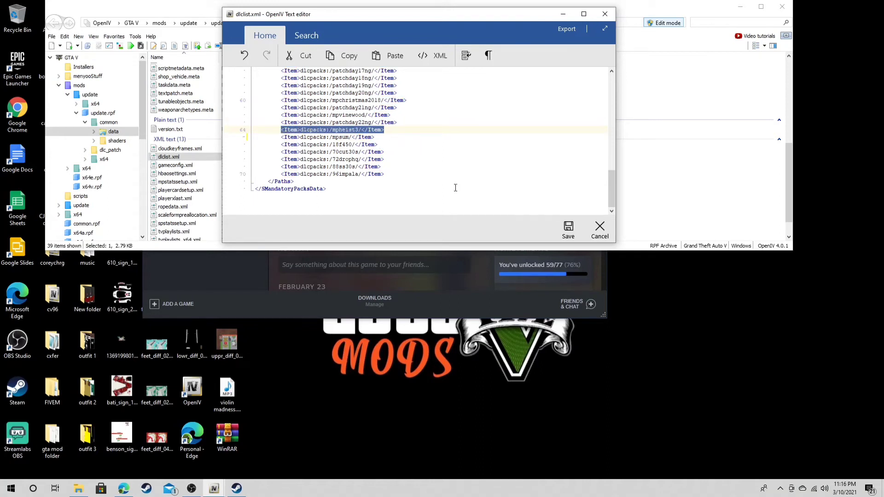
key(Delete)
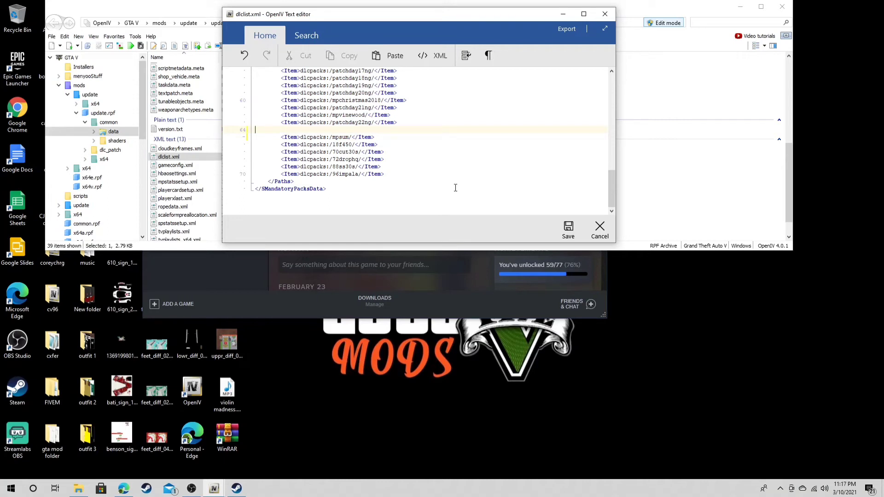
key(BackSpace)
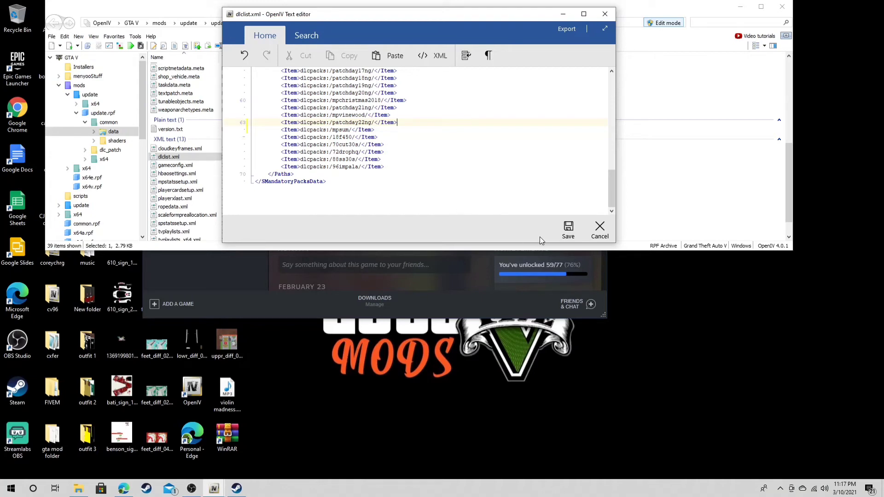
click(568, 235)
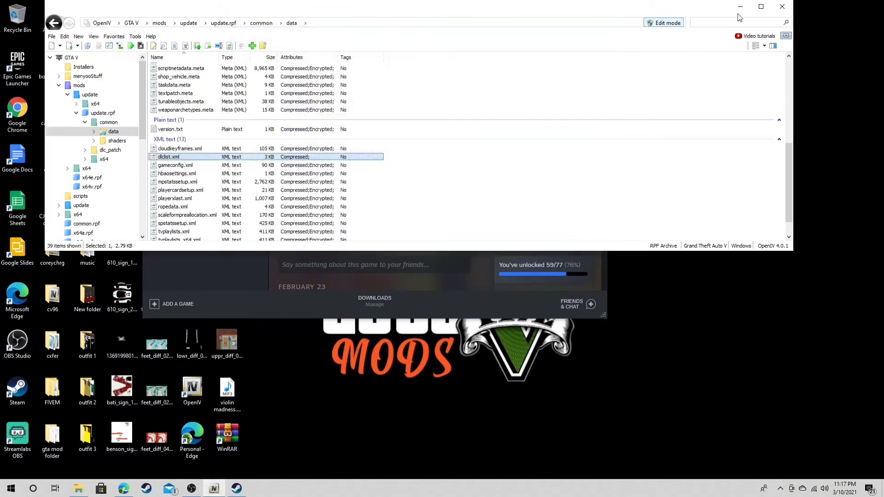
Close OpenIV and launch Grand Theft Auto V from the Steam library, confirming the launch option.
click(782, 10)
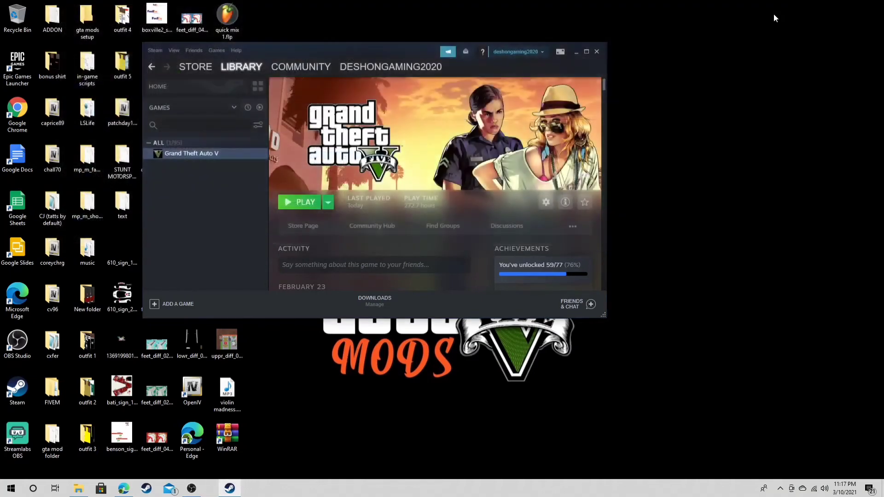
click(313, 203)
click(449, 272)
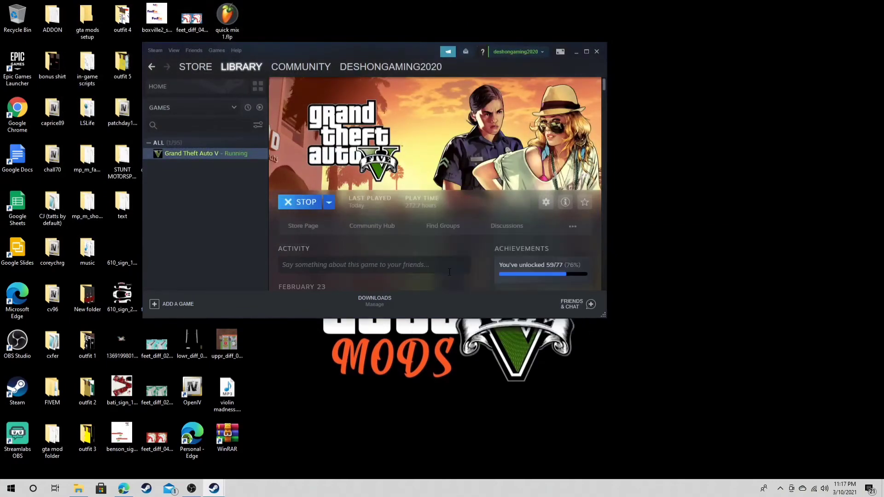